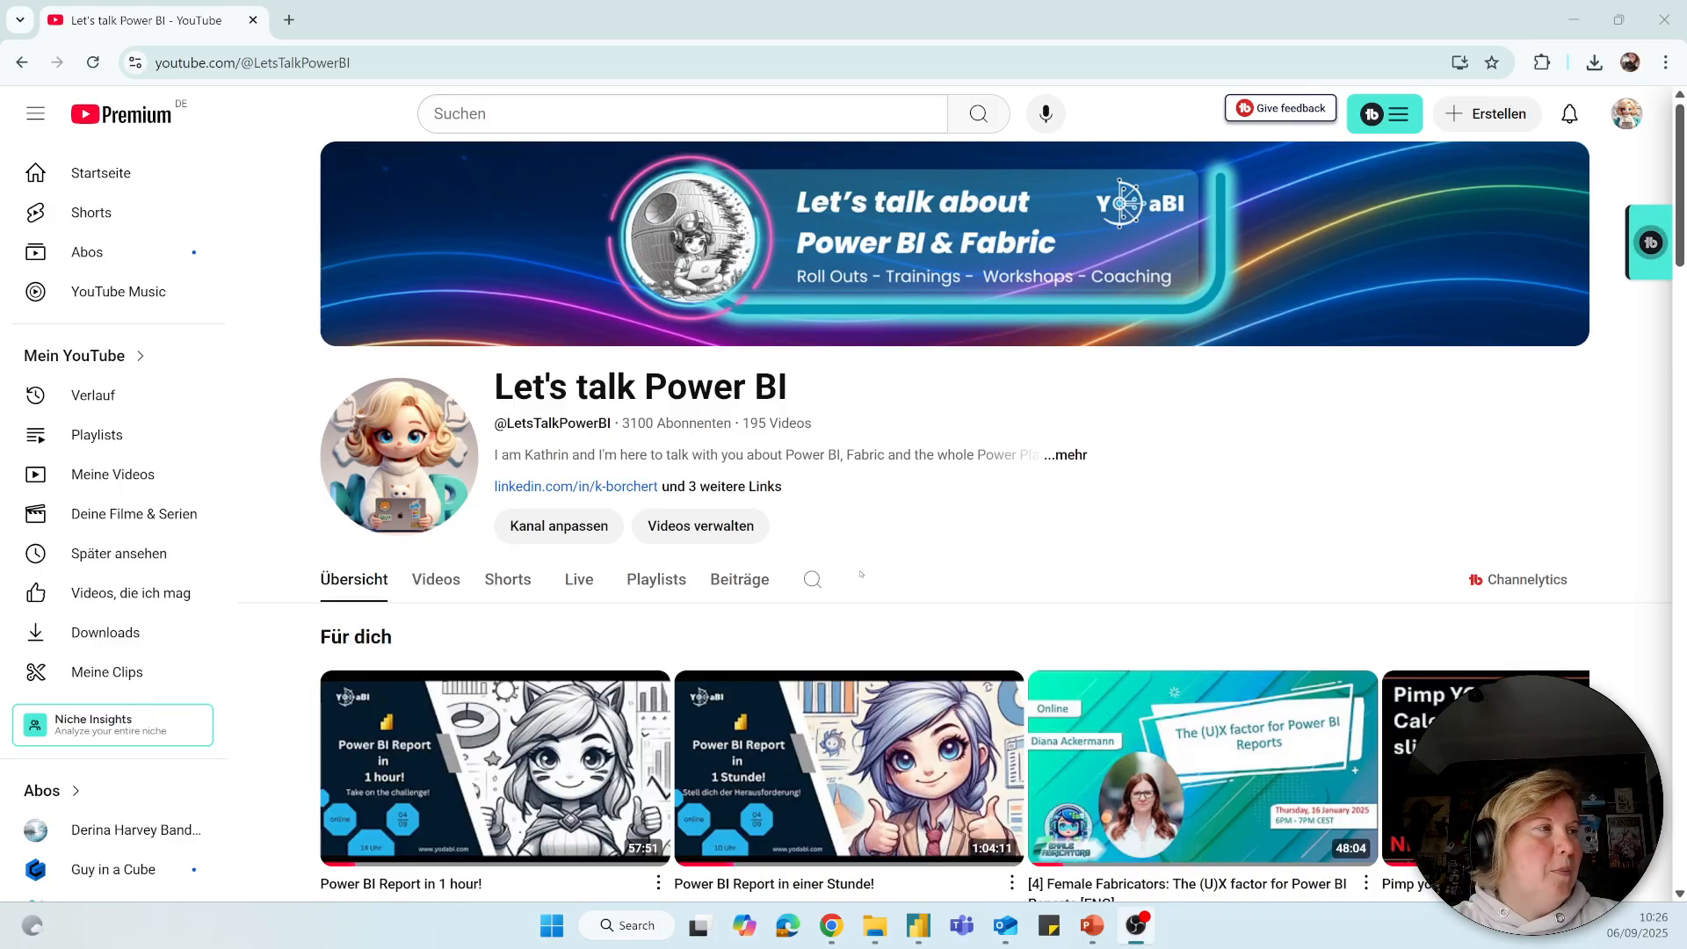
Switch to Power BI Desktop and start a new data connection using the Folder connector.
mouse_move(595, 738)
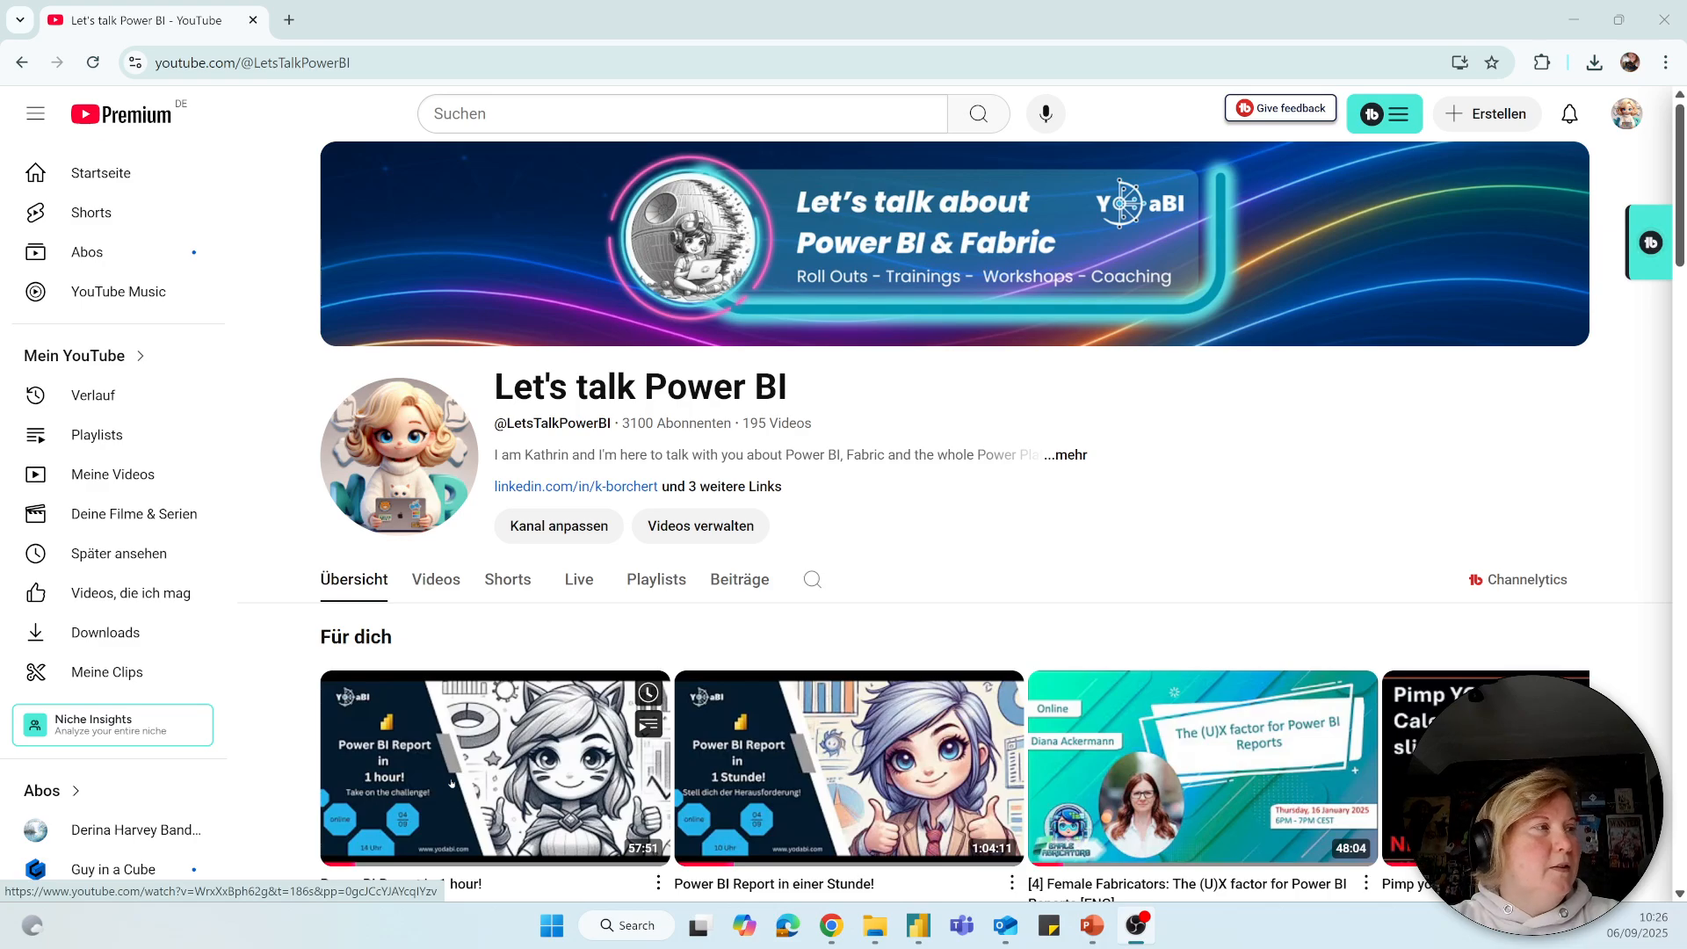
click(918, 932)
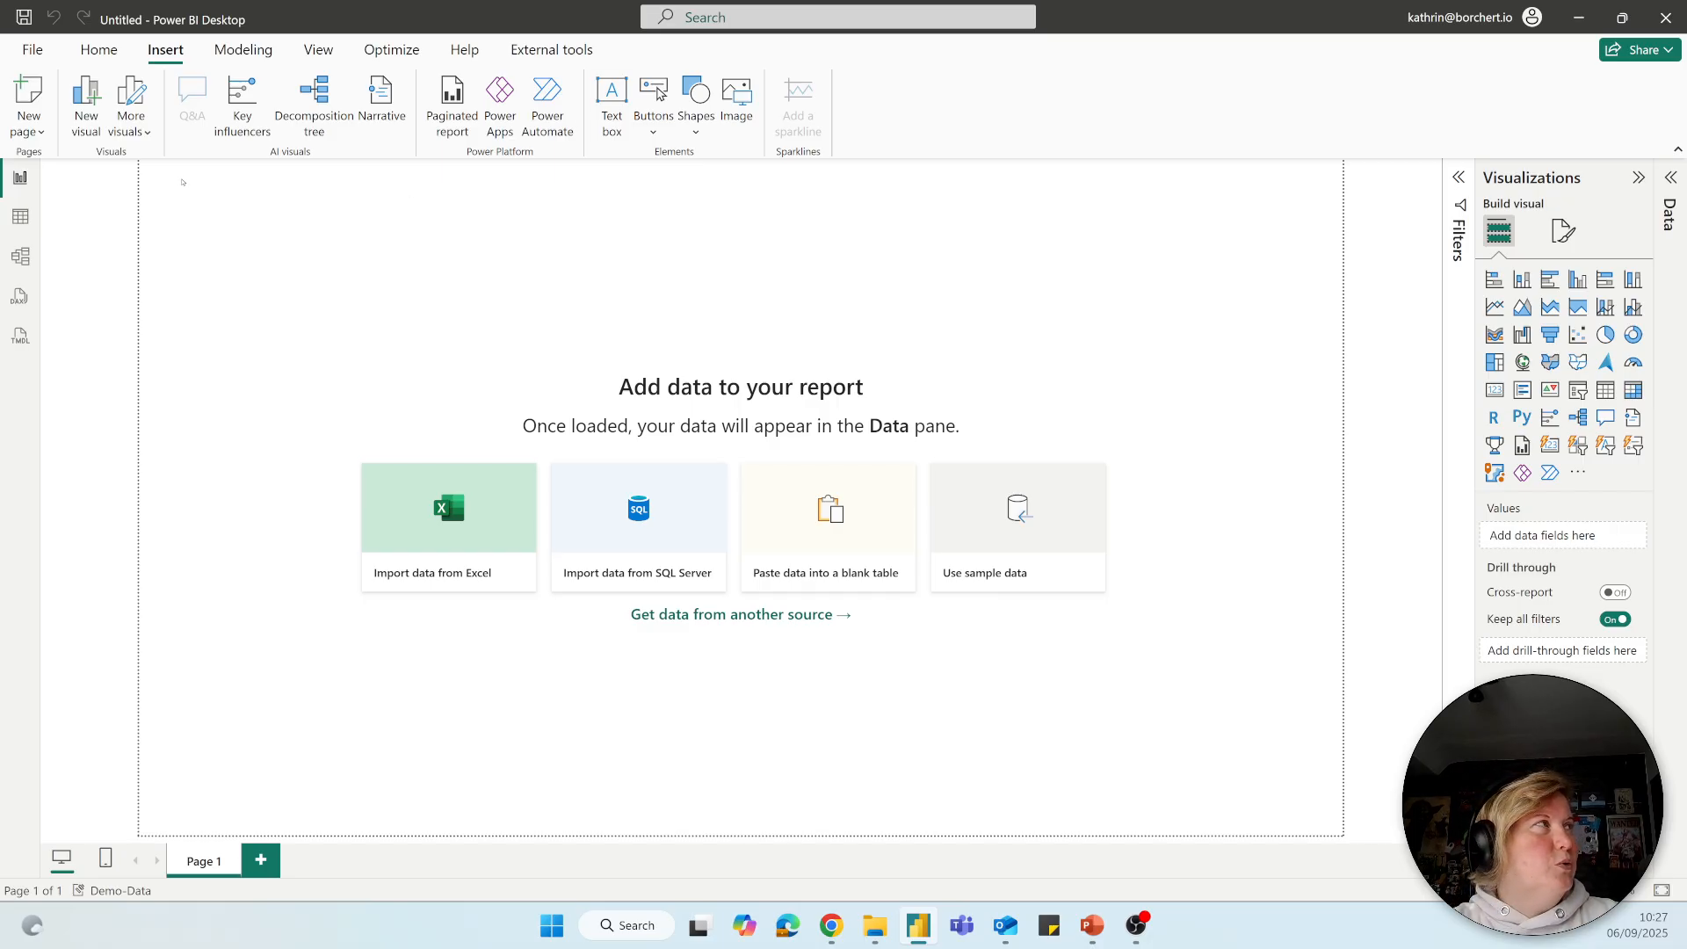
click(102, 53)
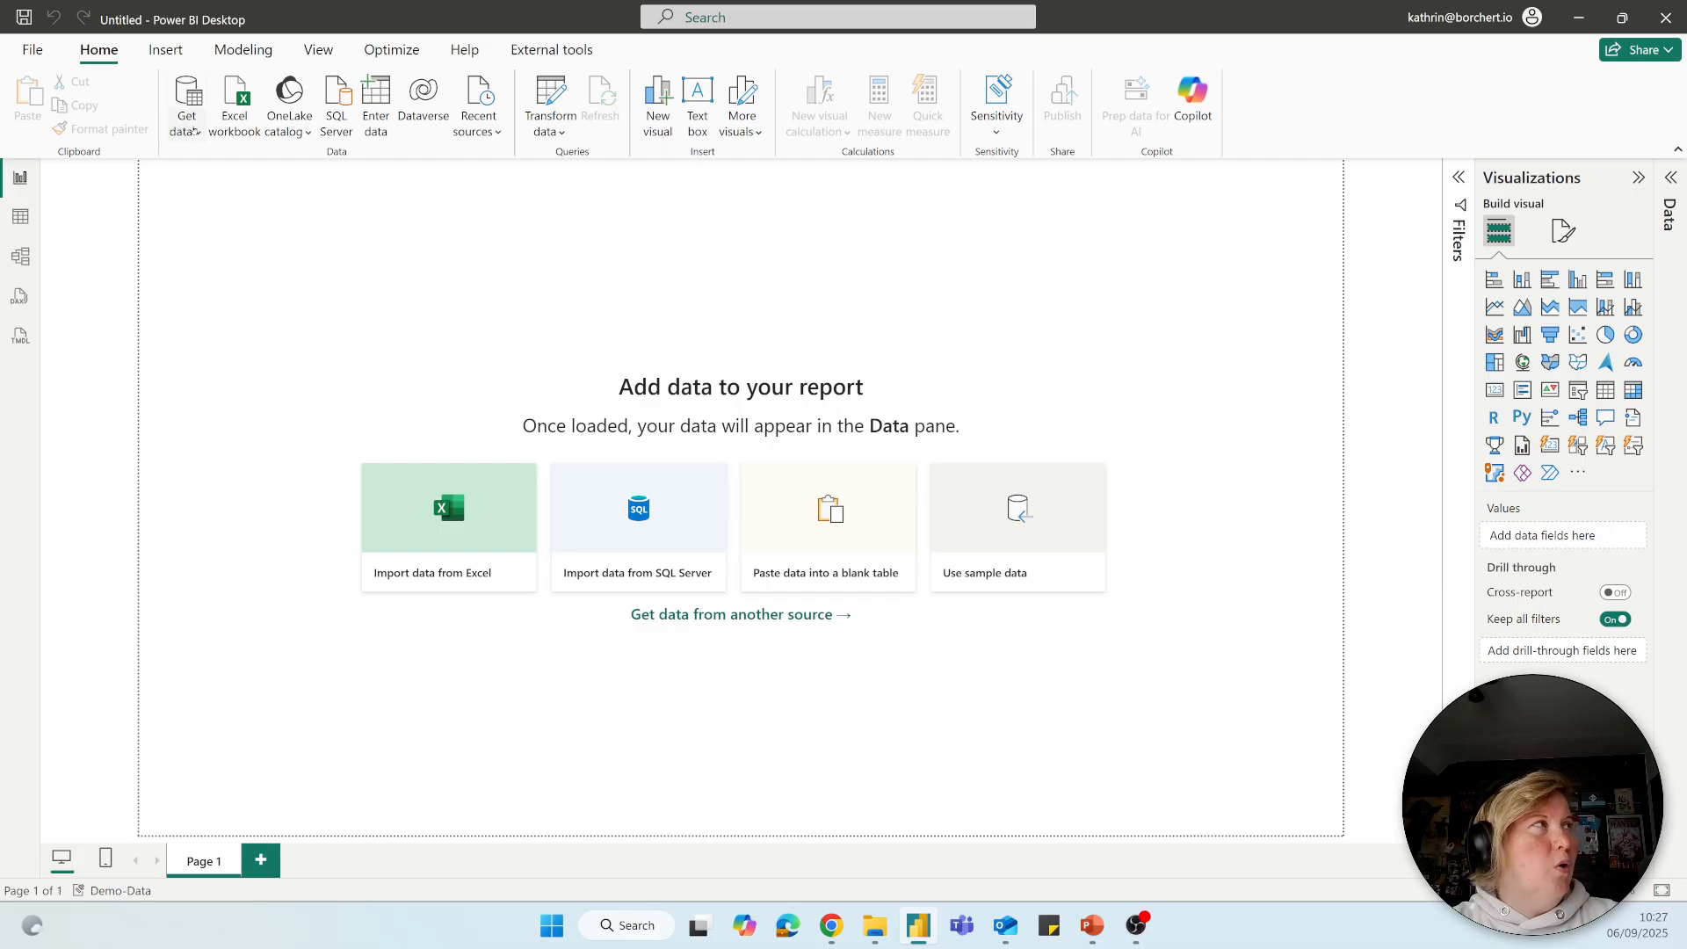
click(195, 130)
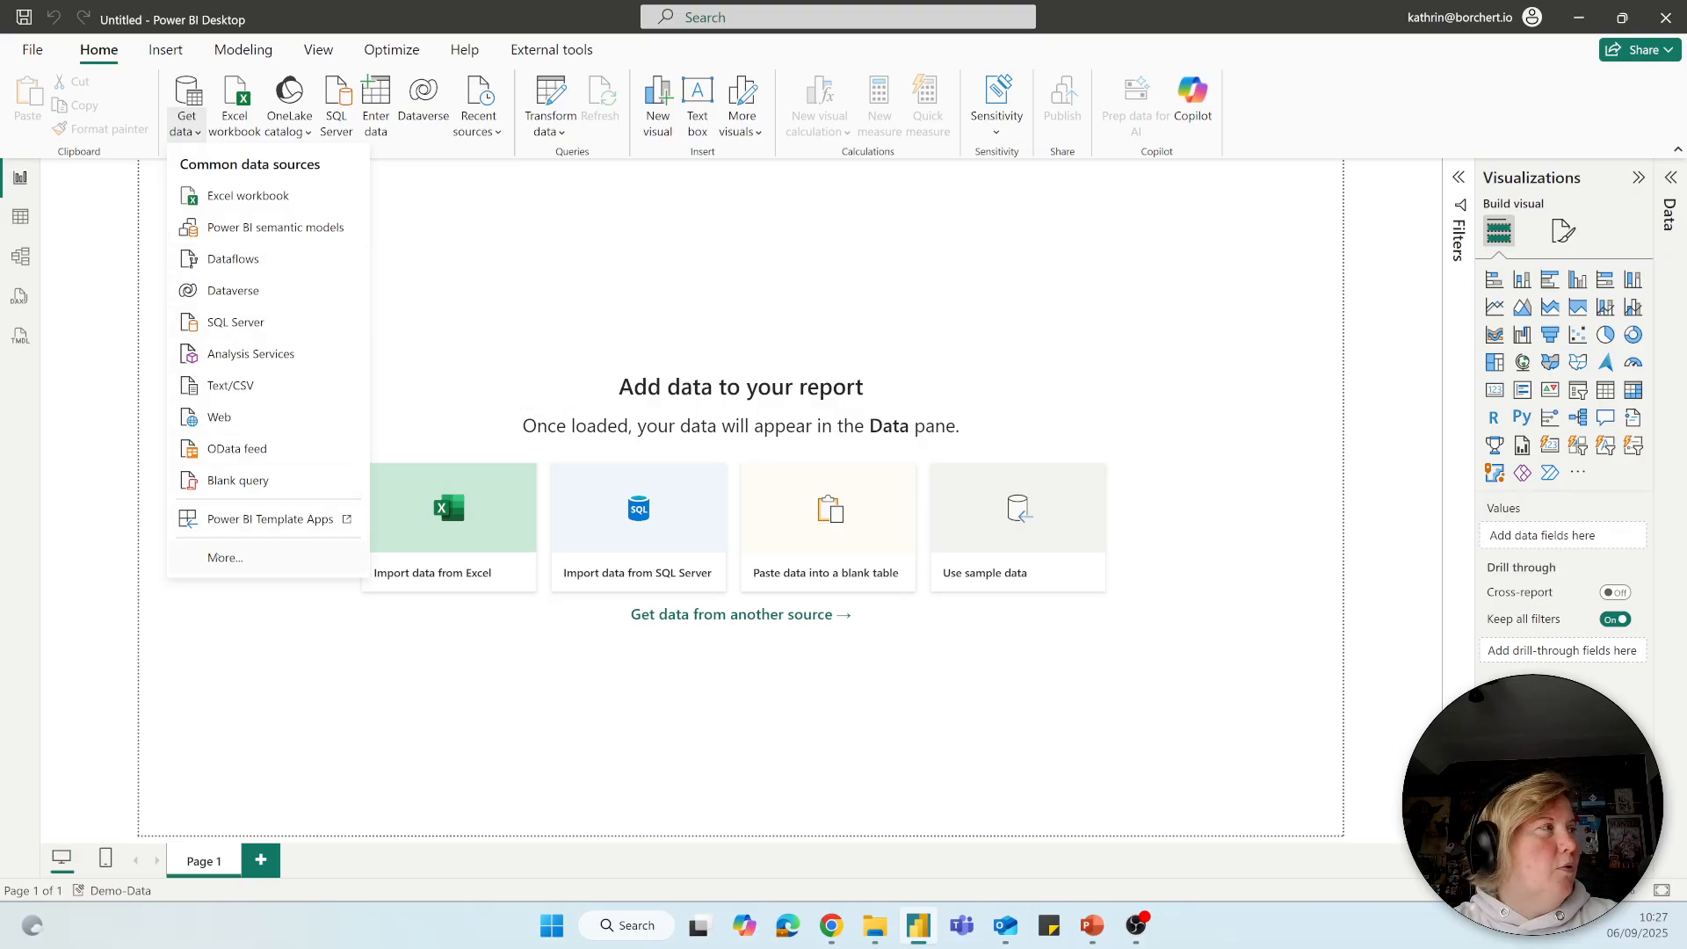
click(217, 557)
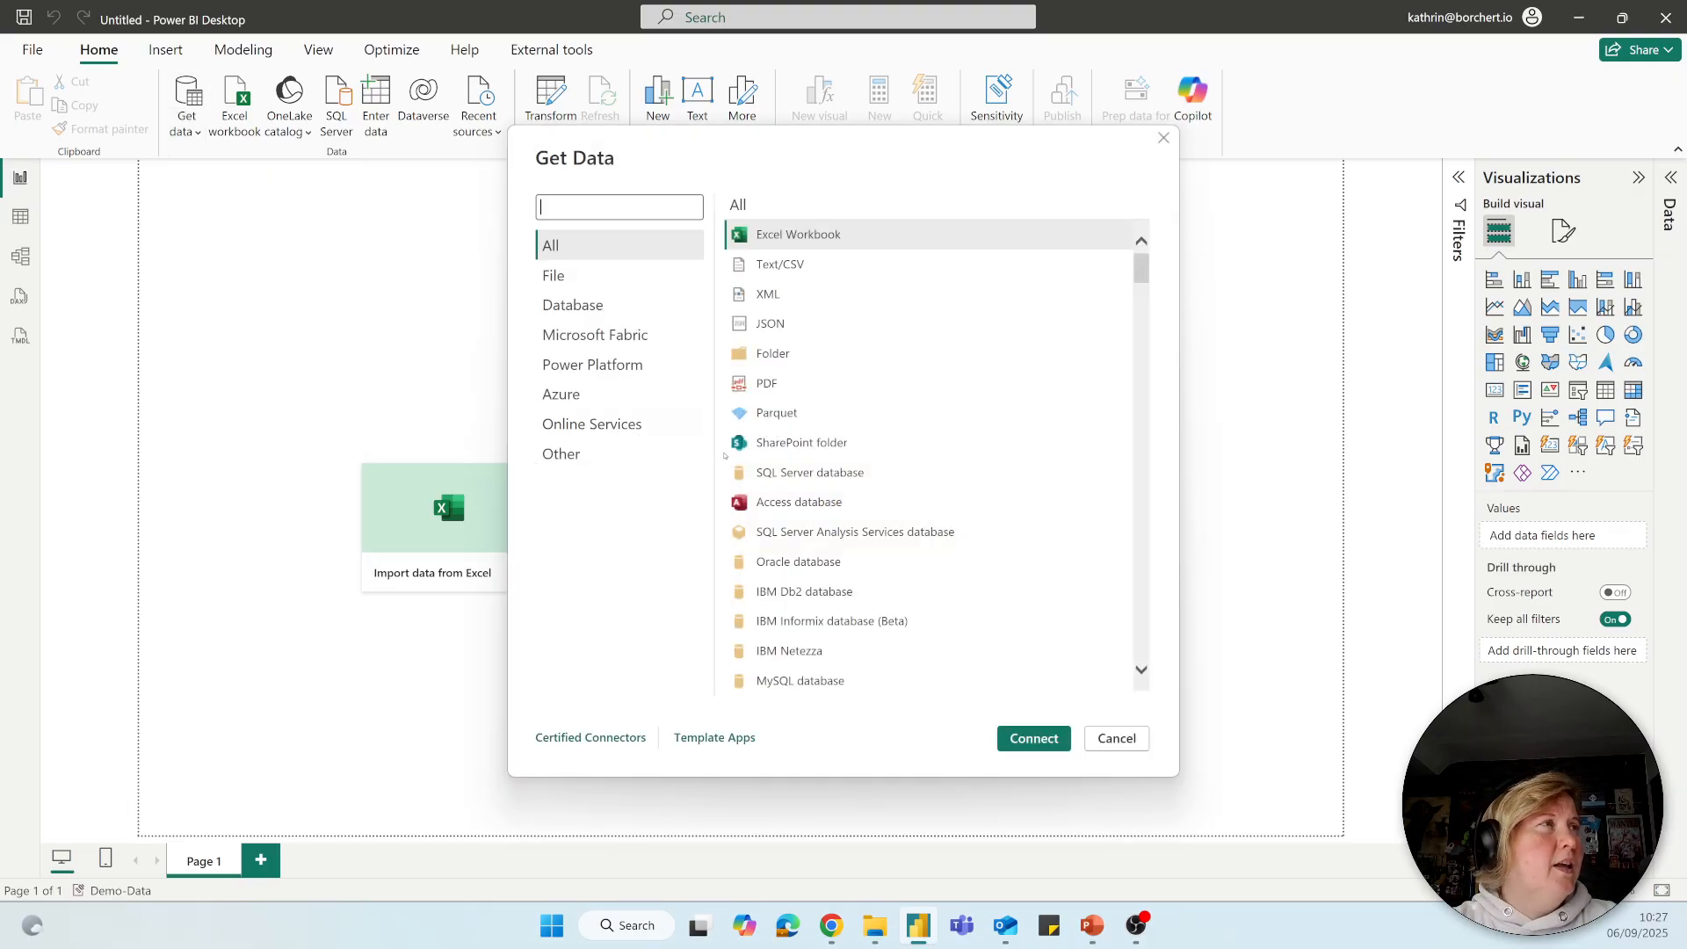
click(775, 353)
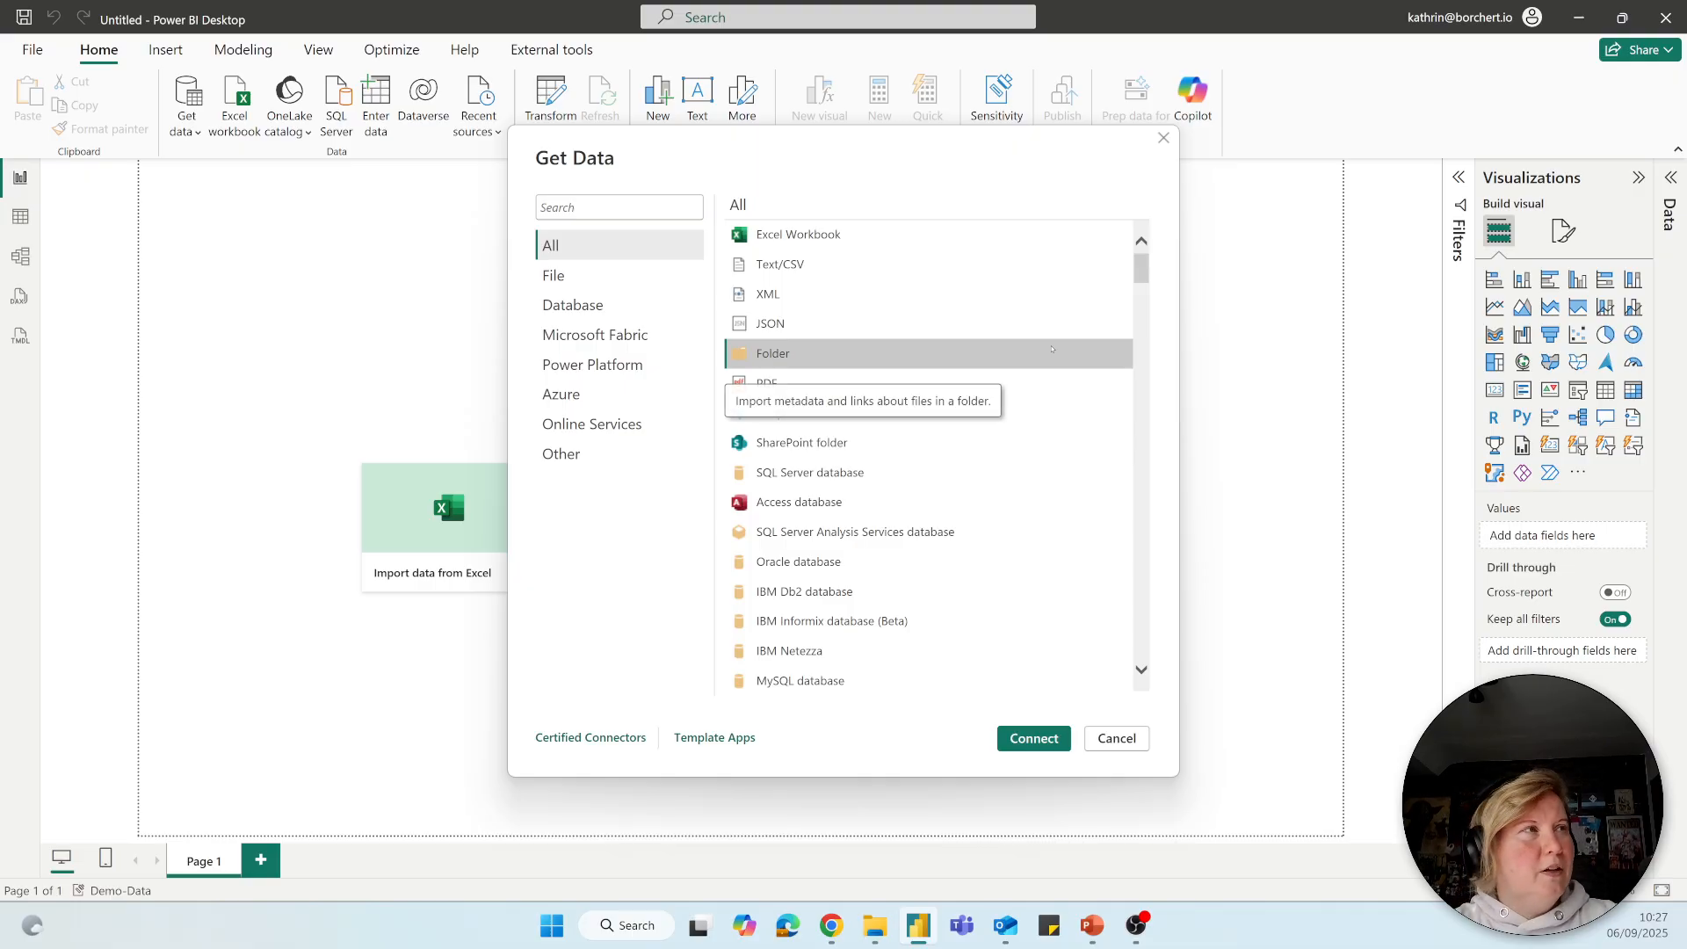
click(573, 208)
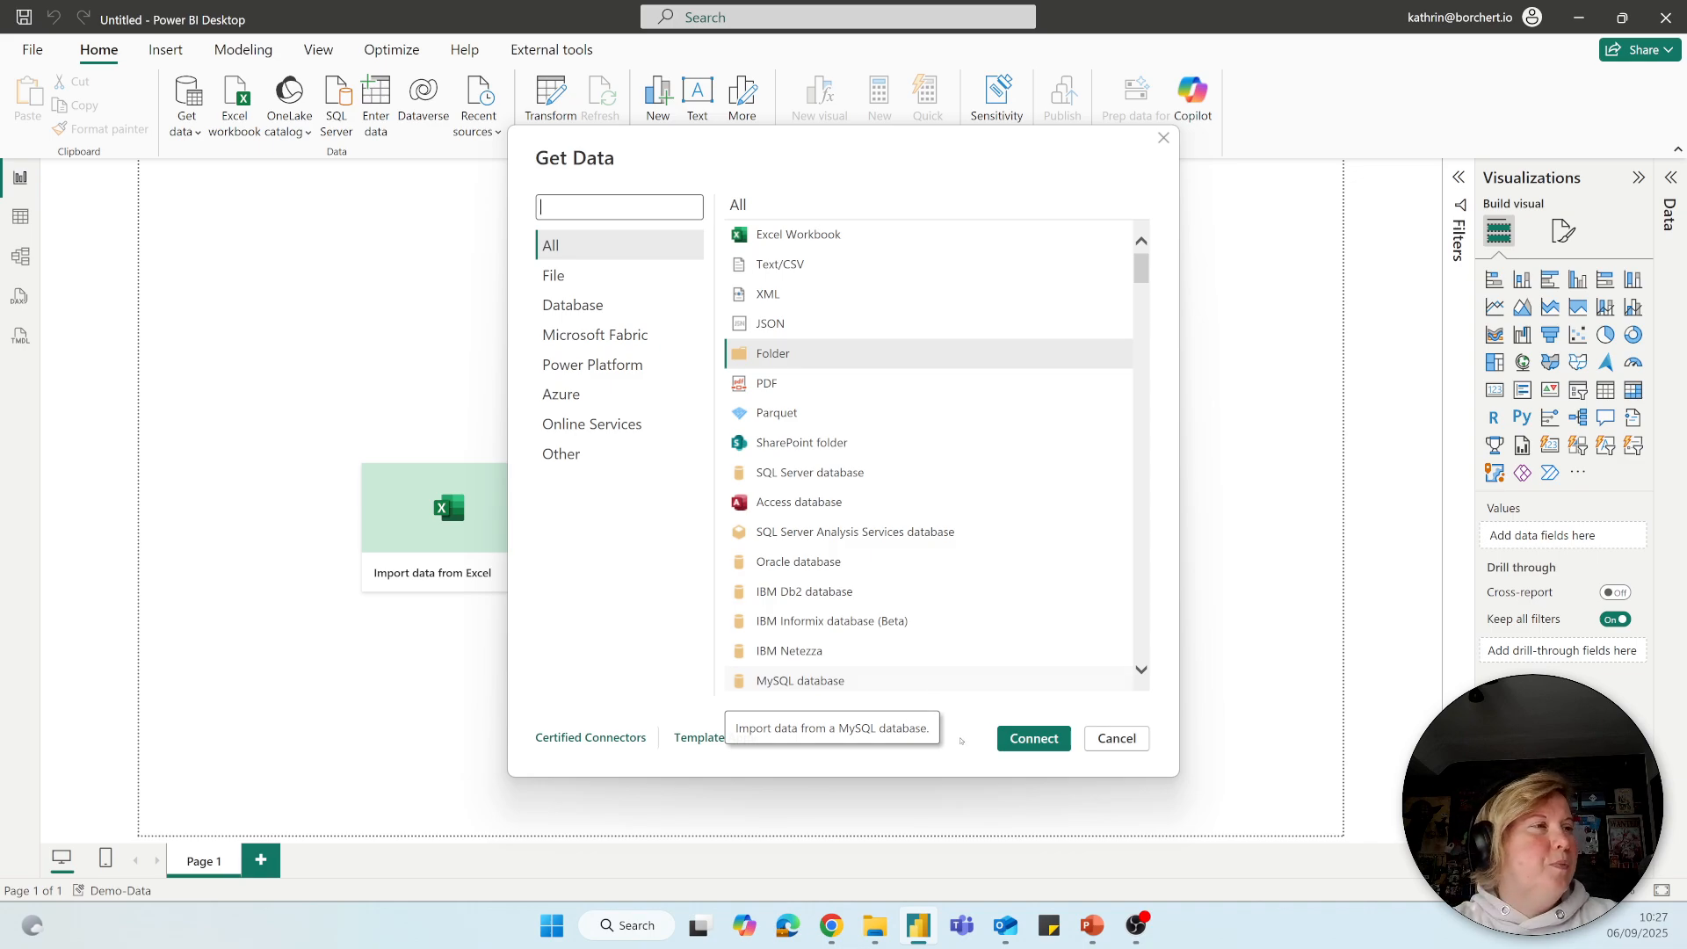
click(1013, 738)
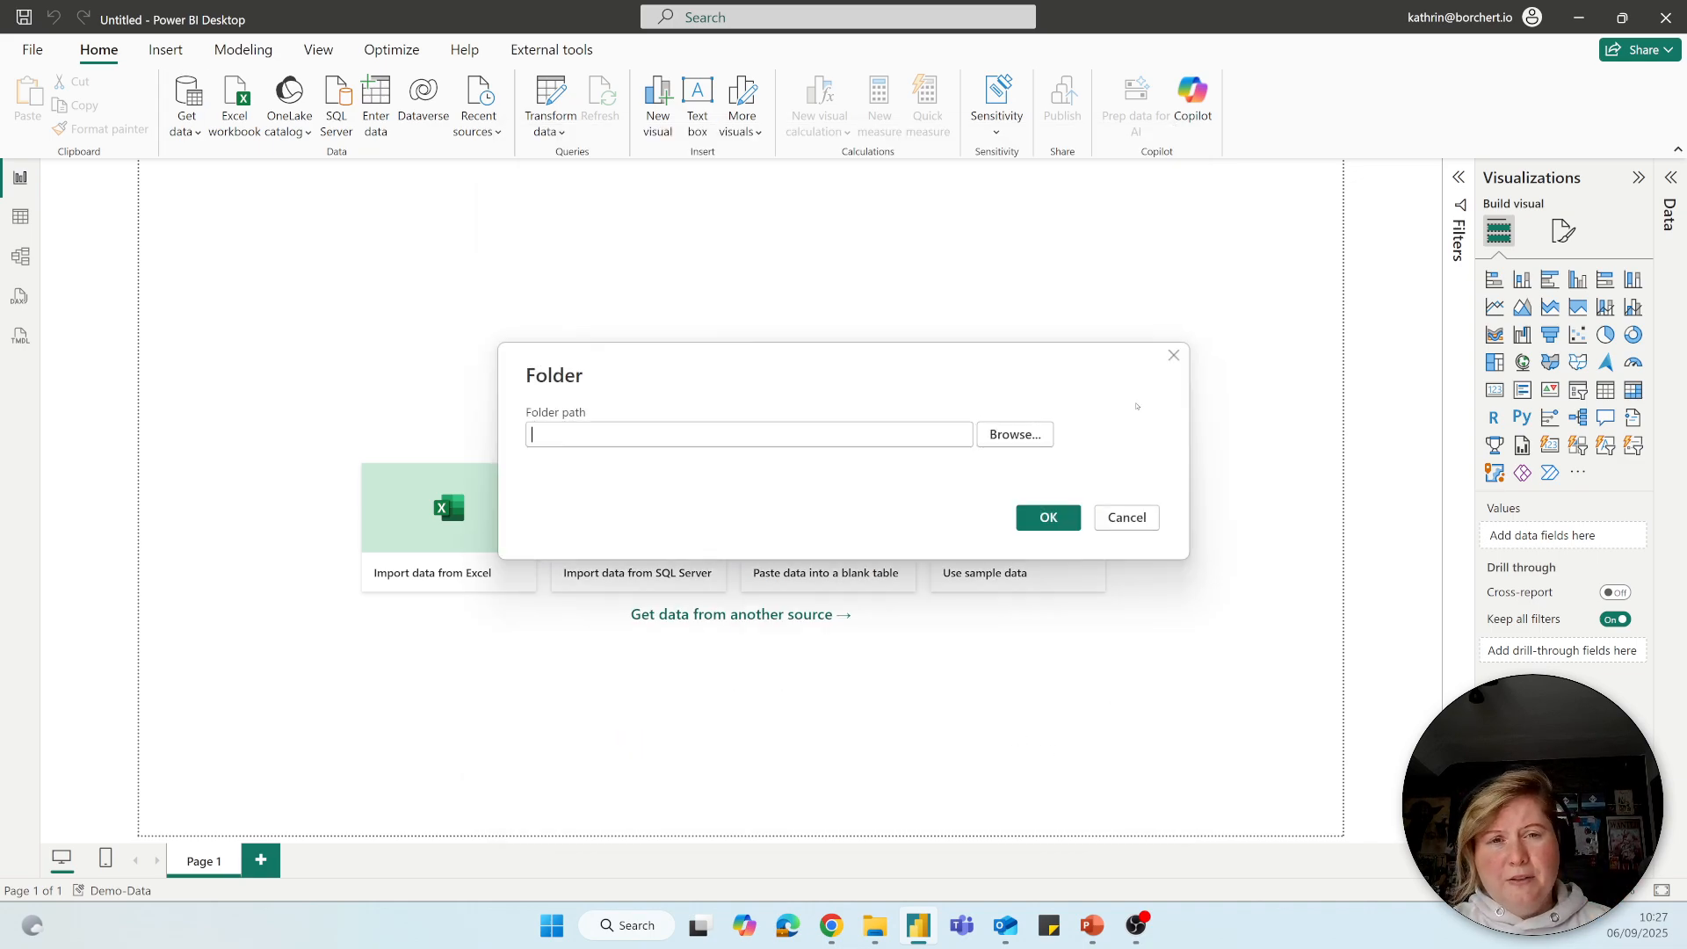
Choose the OneDrive folder Webinare\1) Loading Data\ENG as the folder path and connect to it.
click(1015, 435)
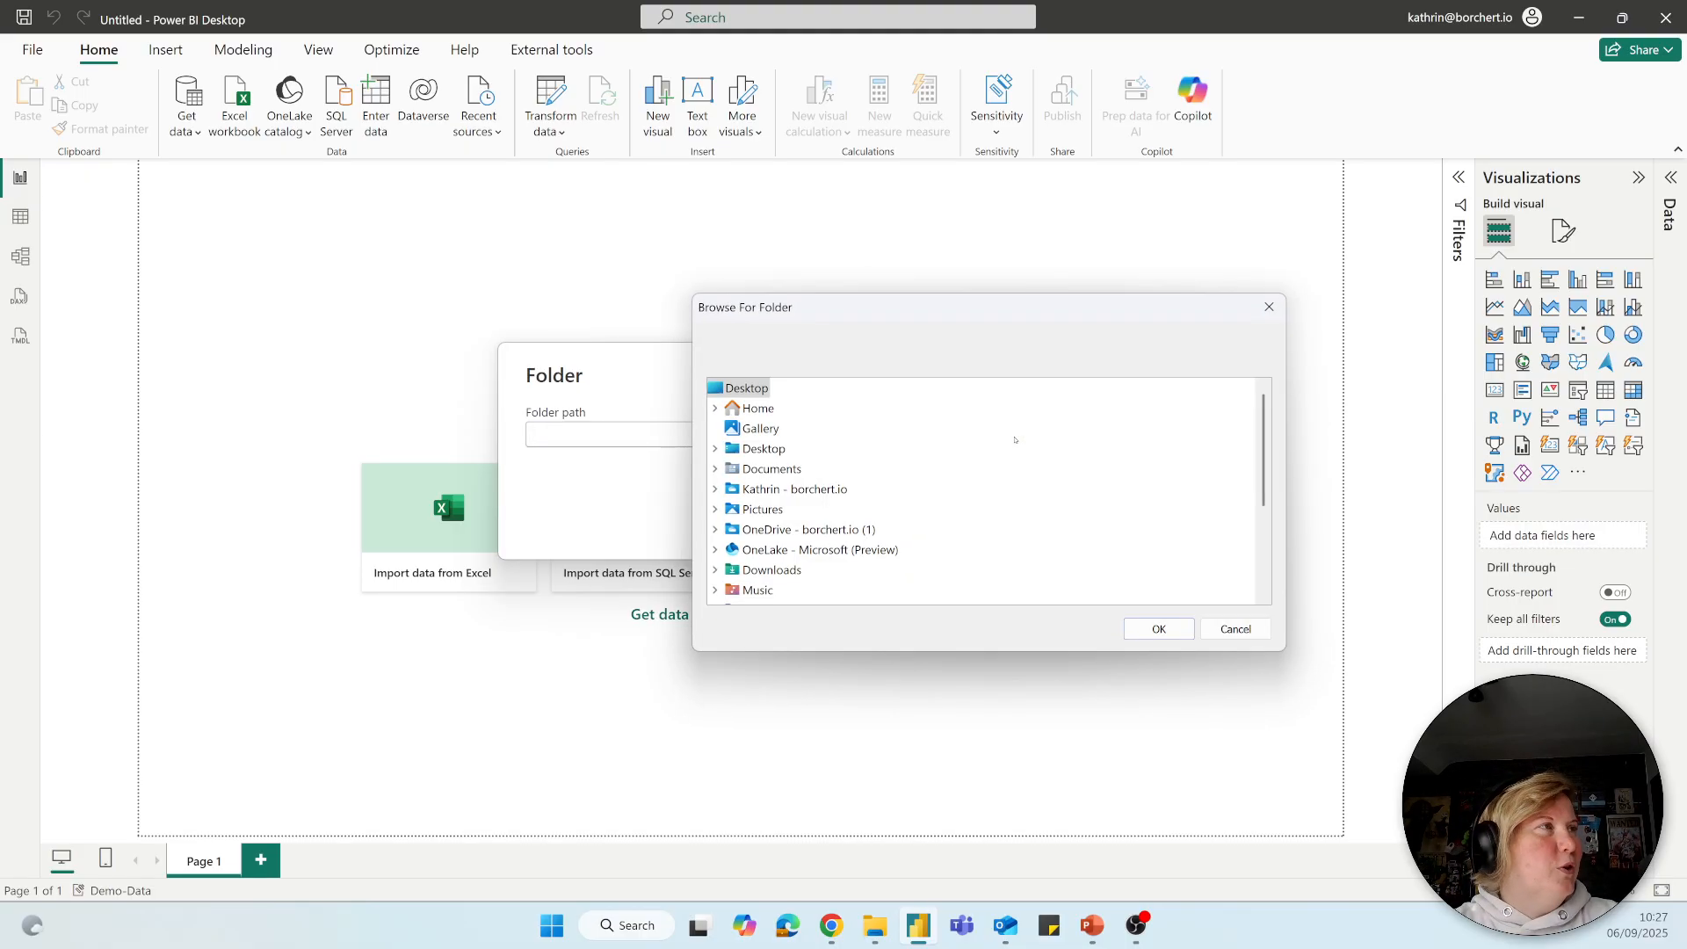
click(716, 490)
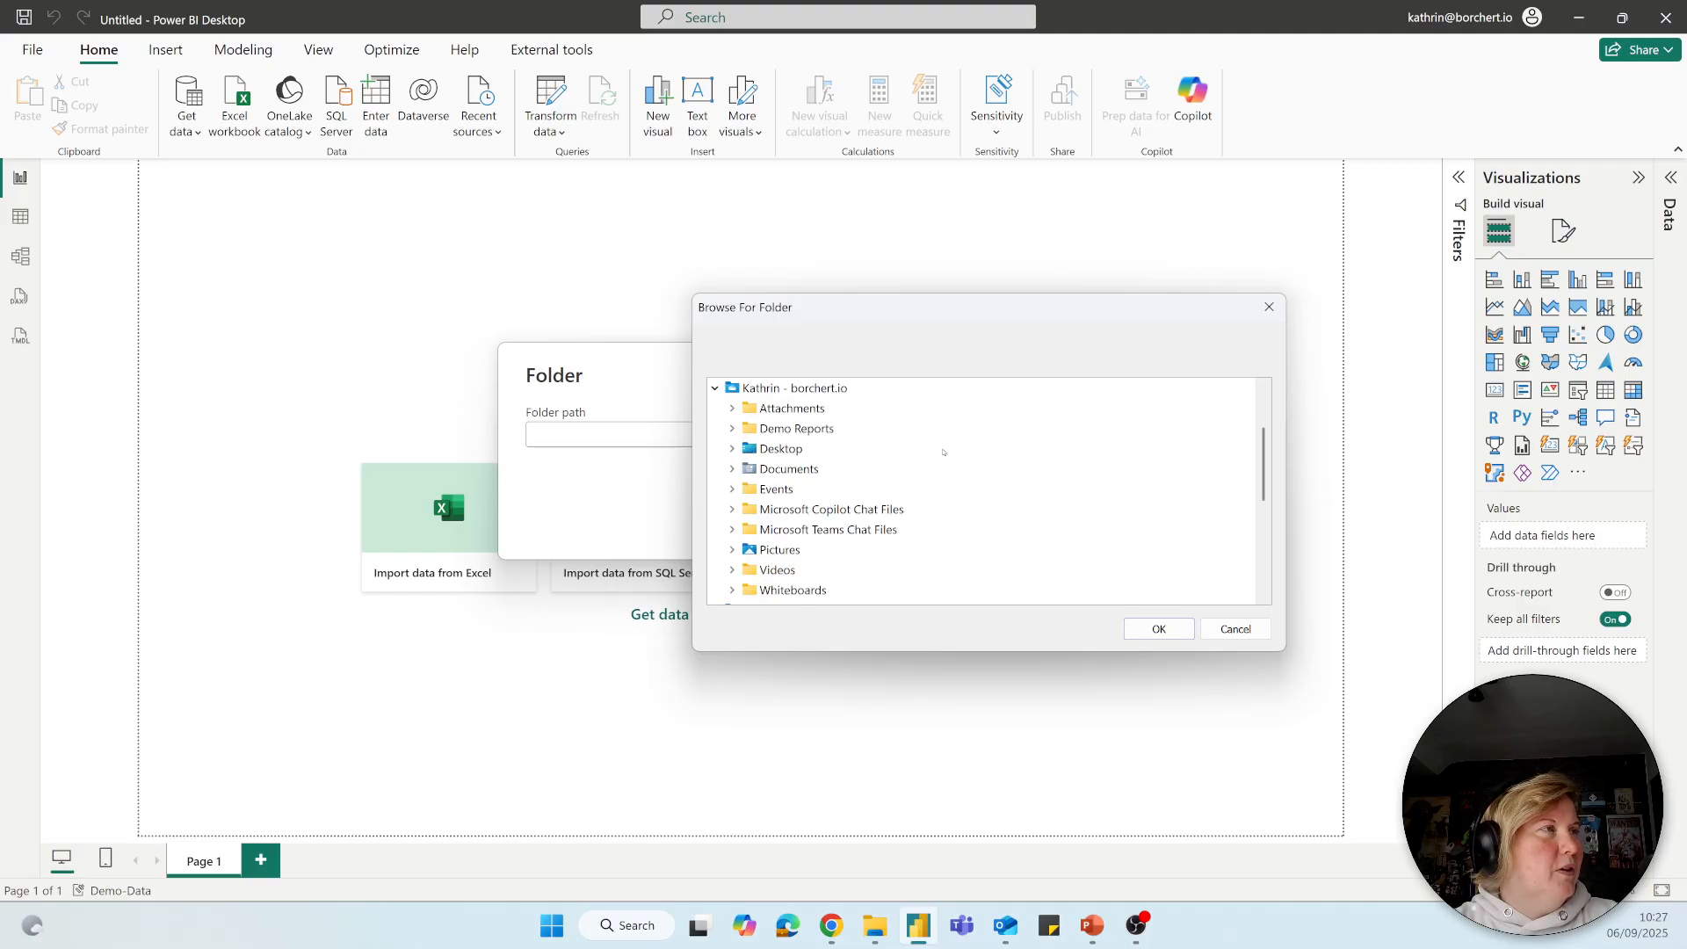
click(716, 388)
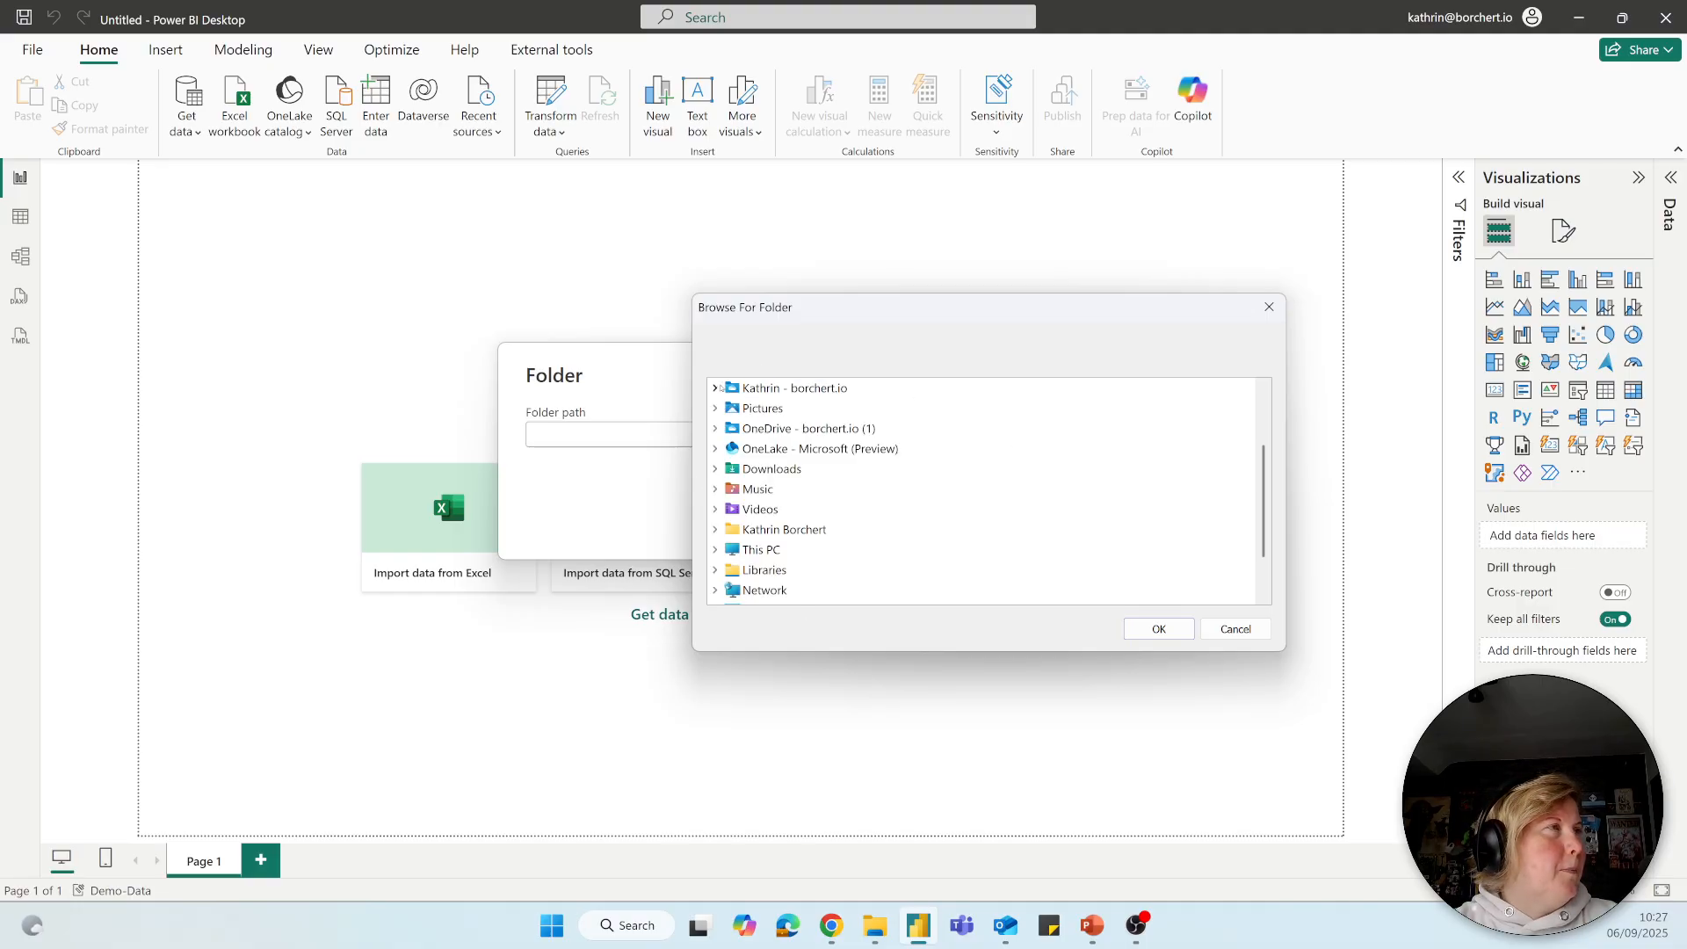
click(716, 429)
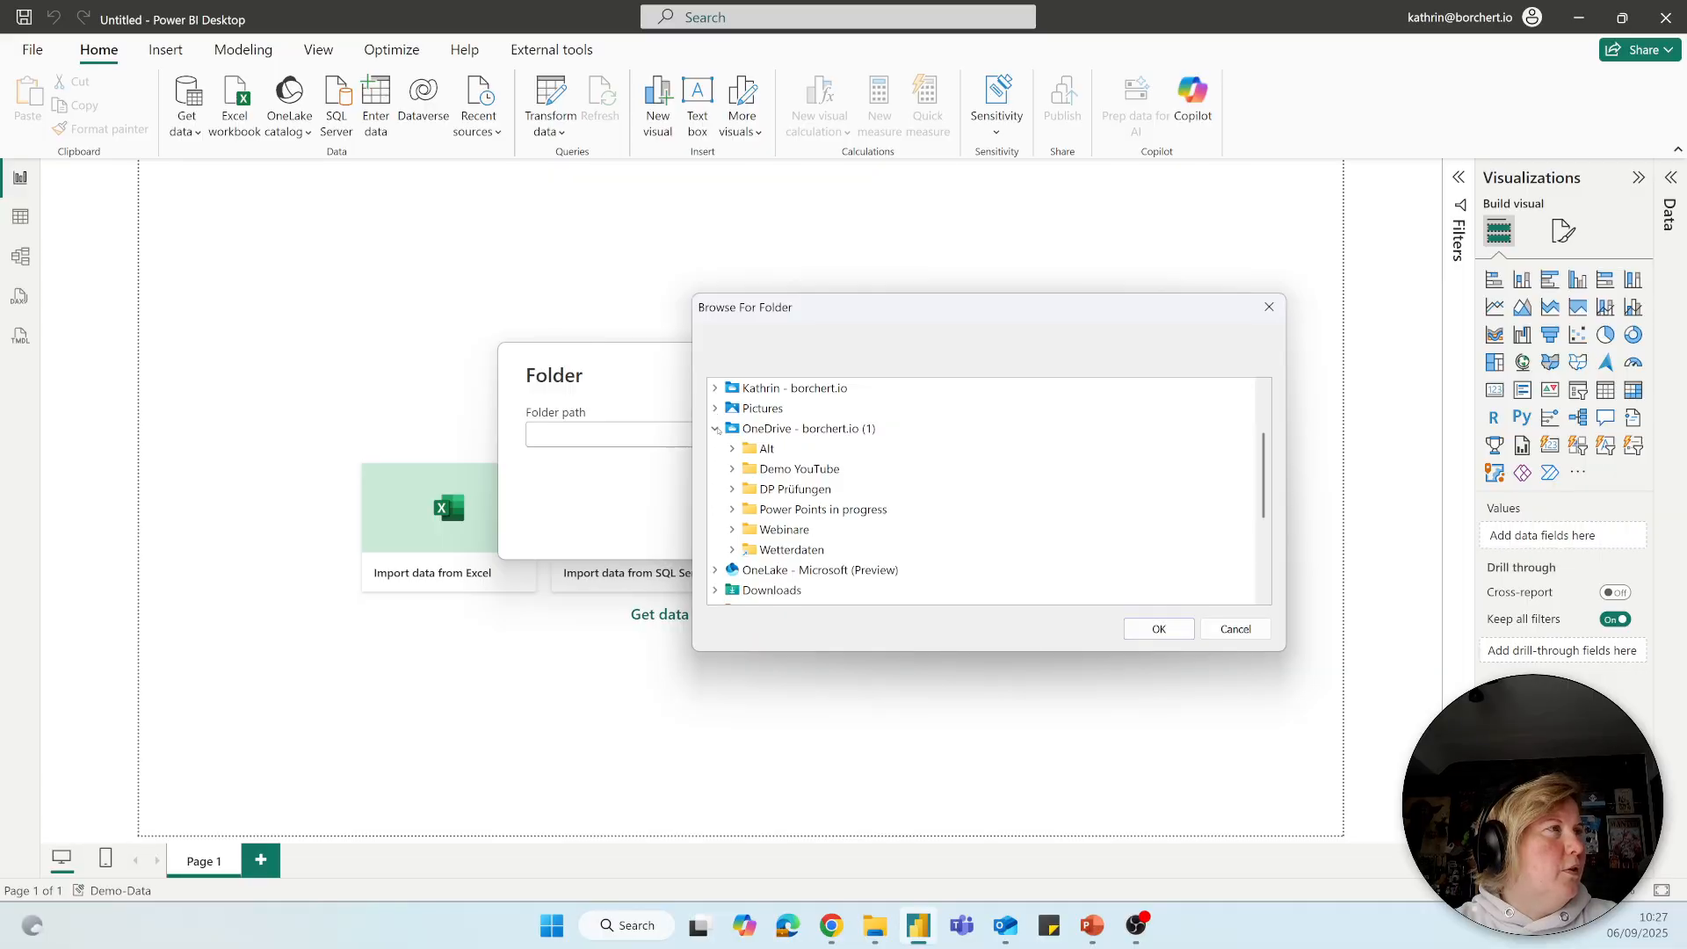
click(732, 530)
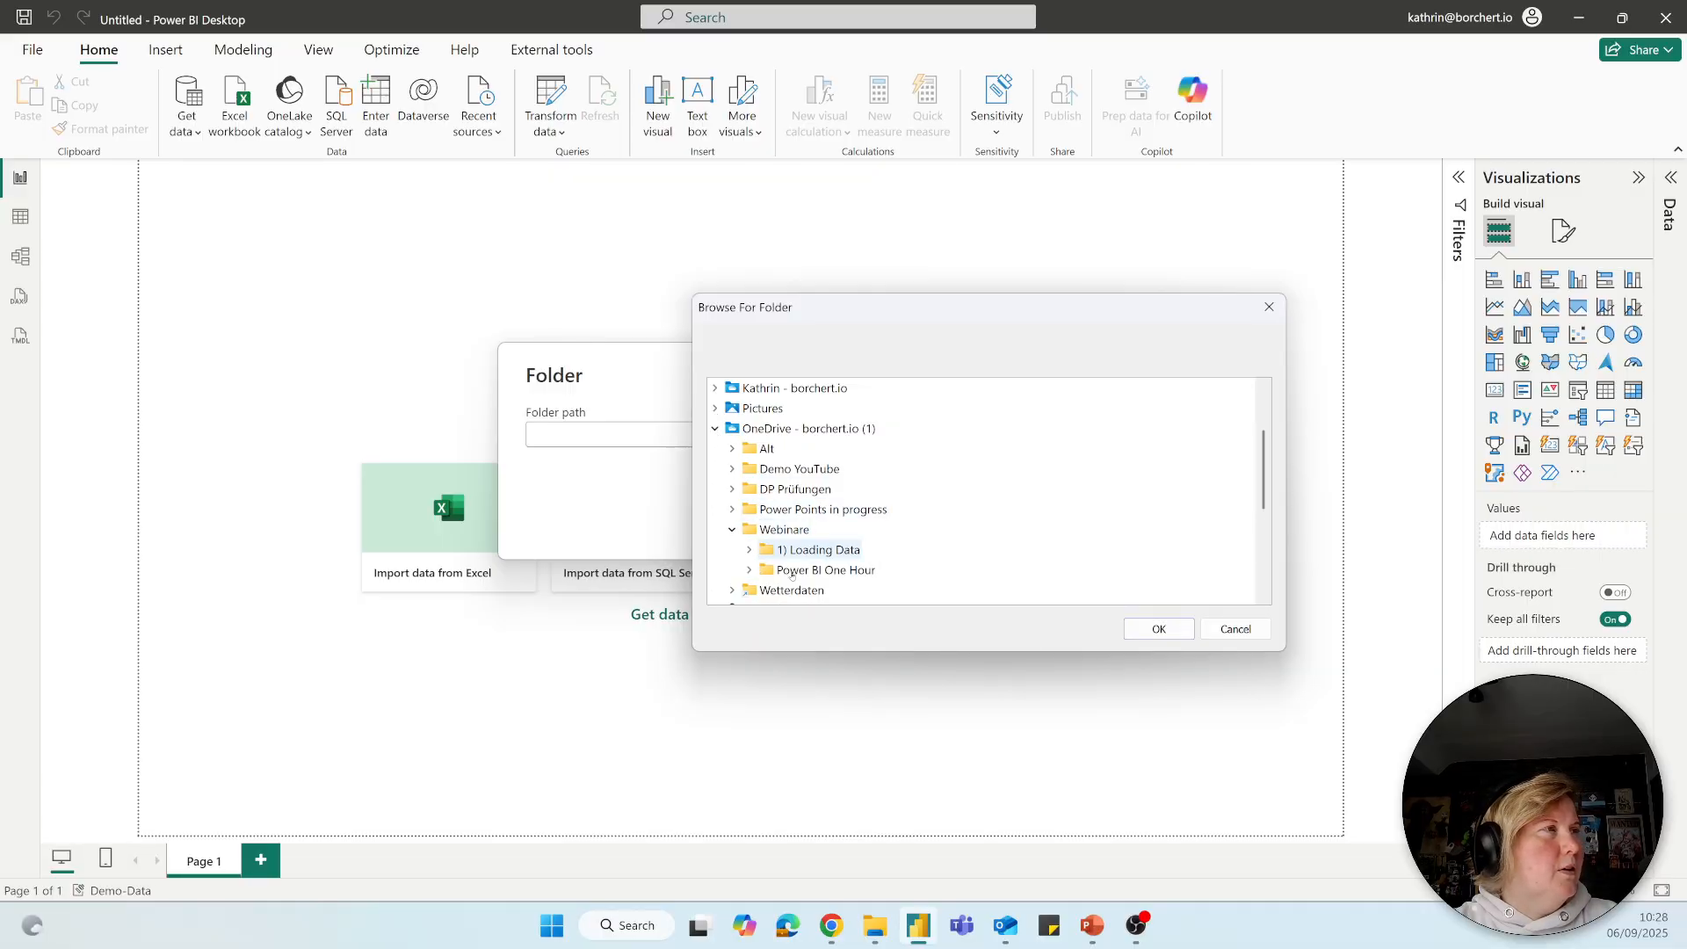
double_click(817, 549)
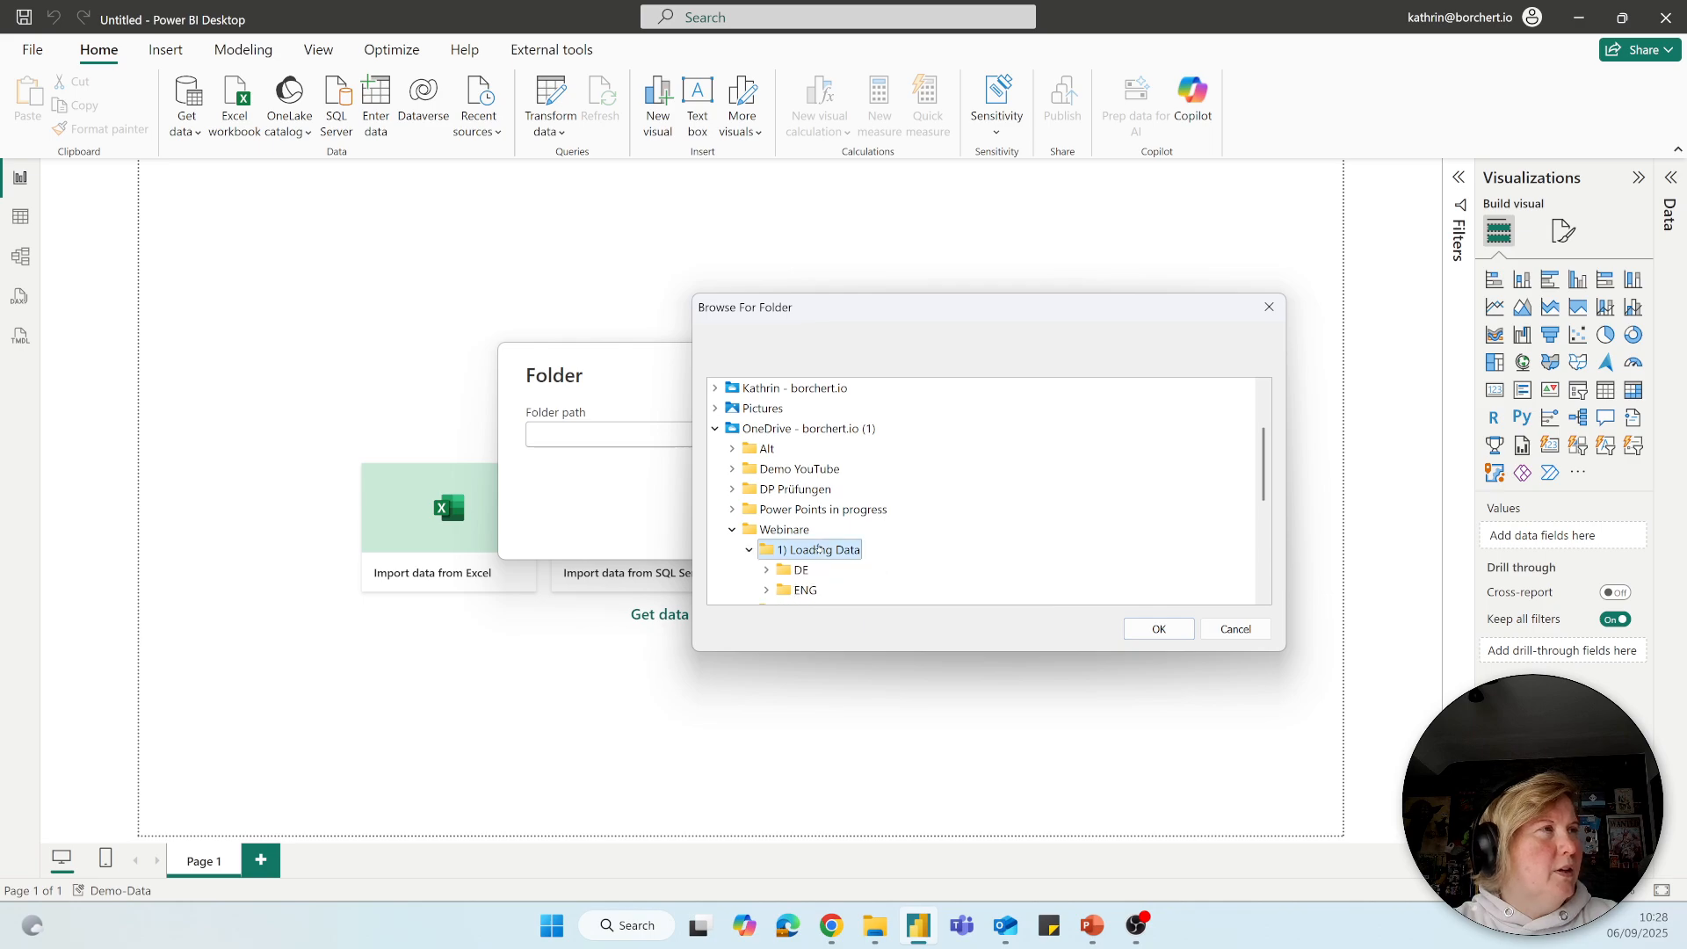
click(805, 589)
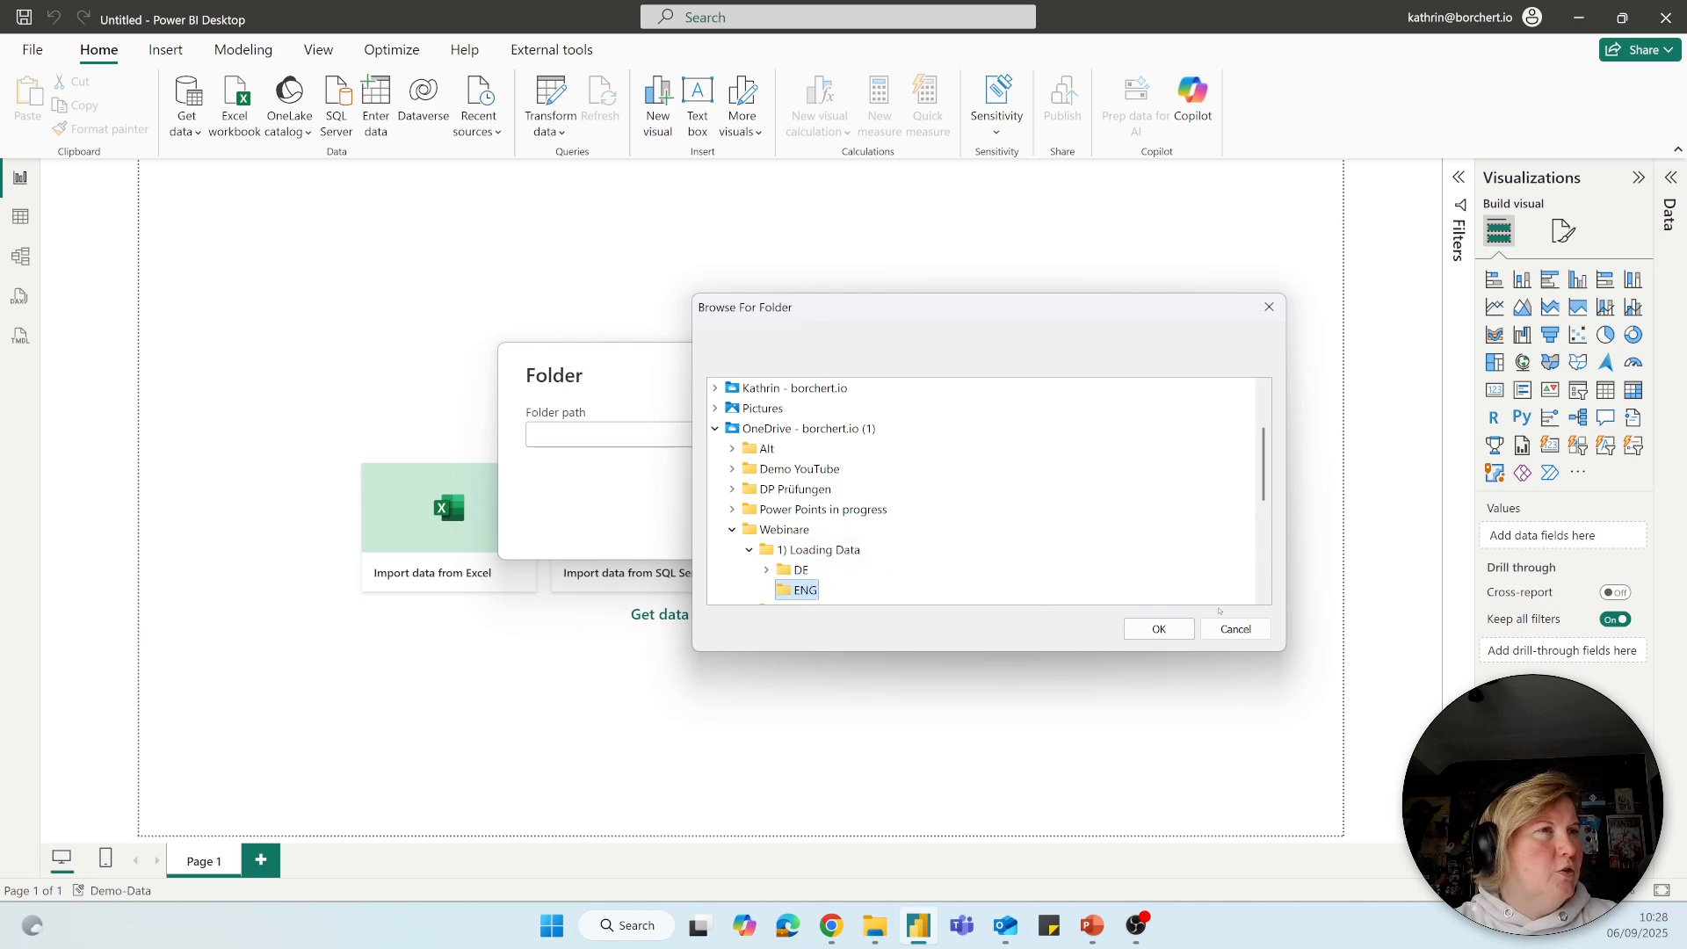
click(1162, 630)
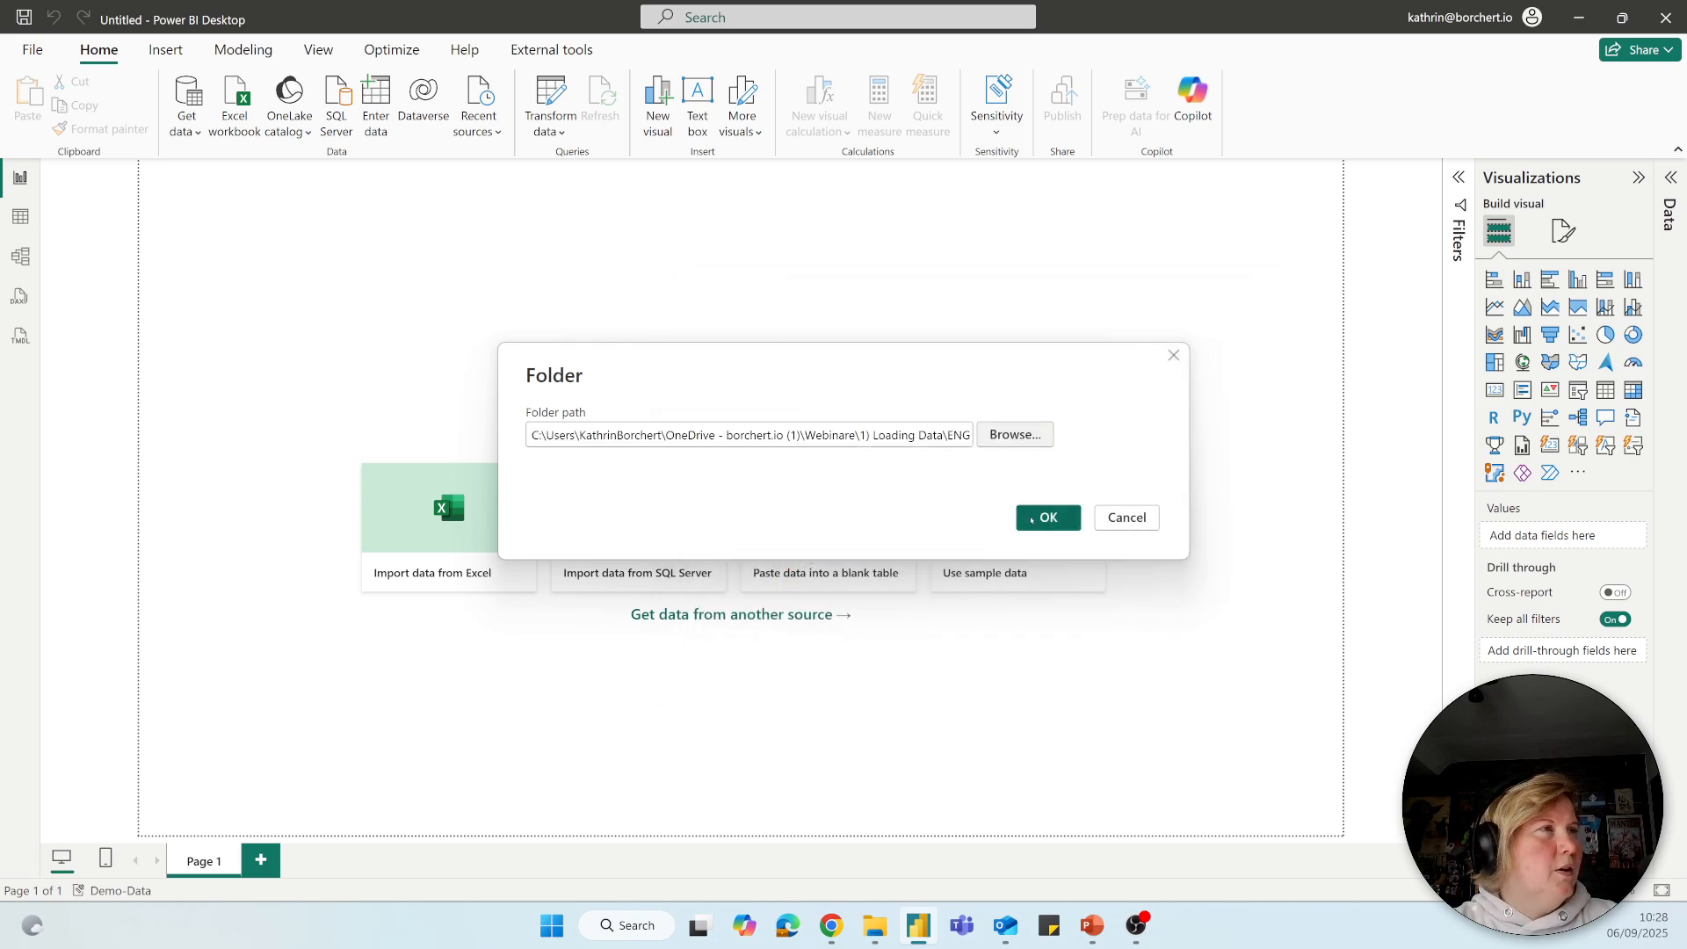
click(1037, 517)
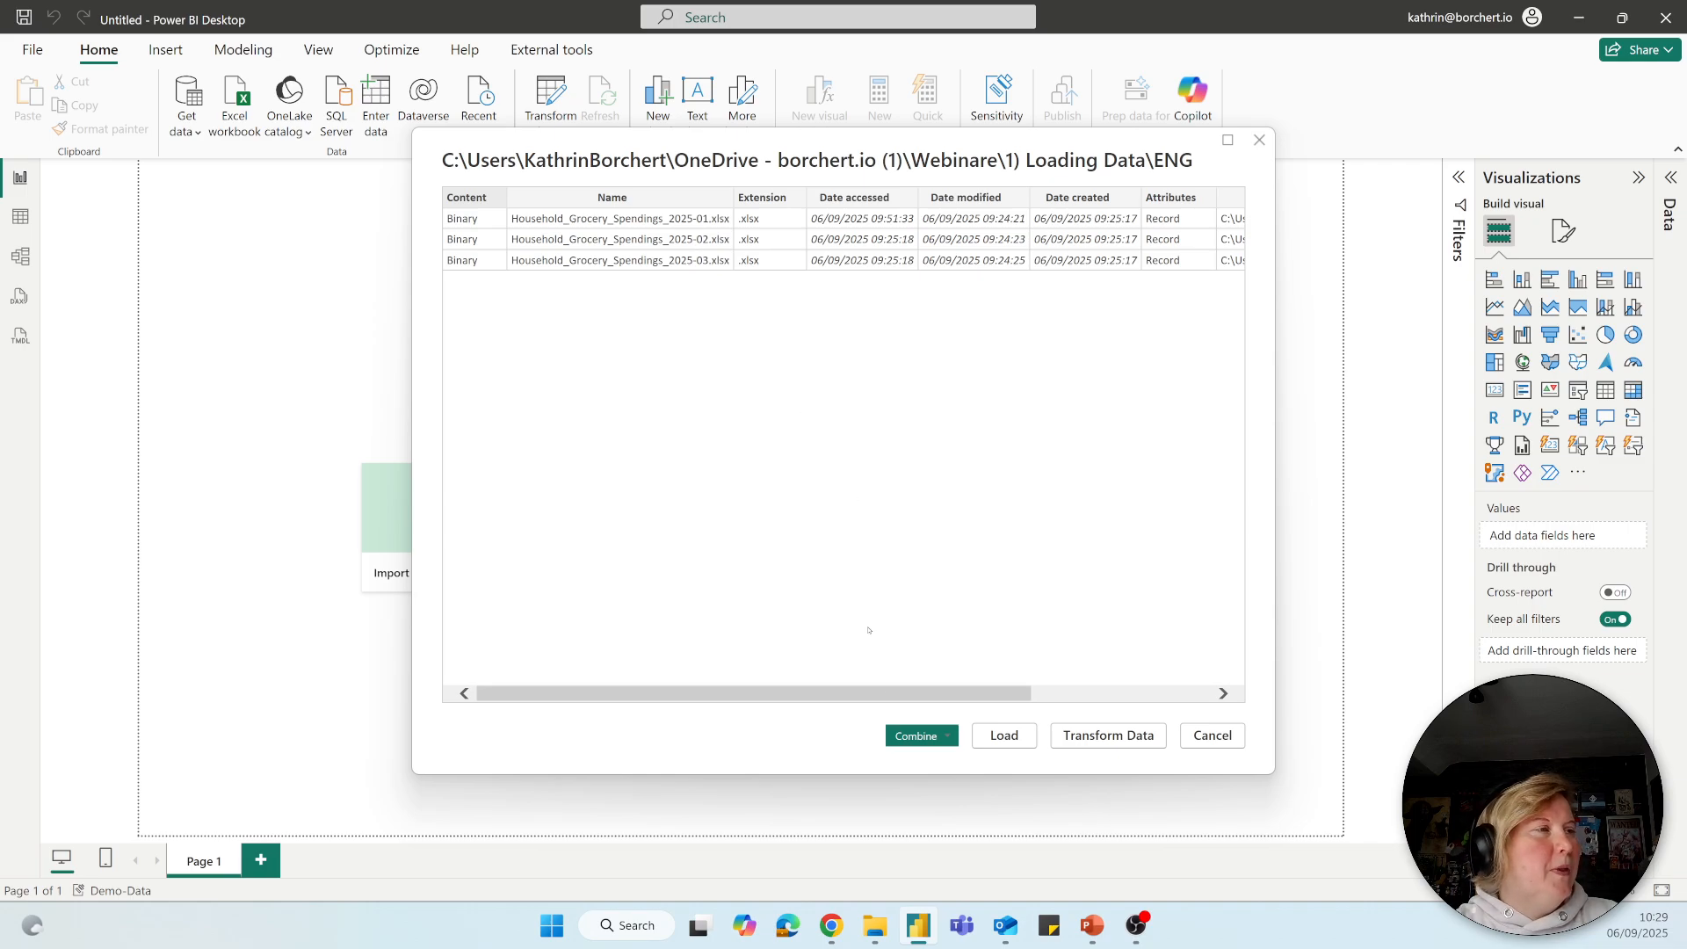
Combine and transform the folder's files, and preview the Data sheet as the object to extract from each file.
click(931, 737)
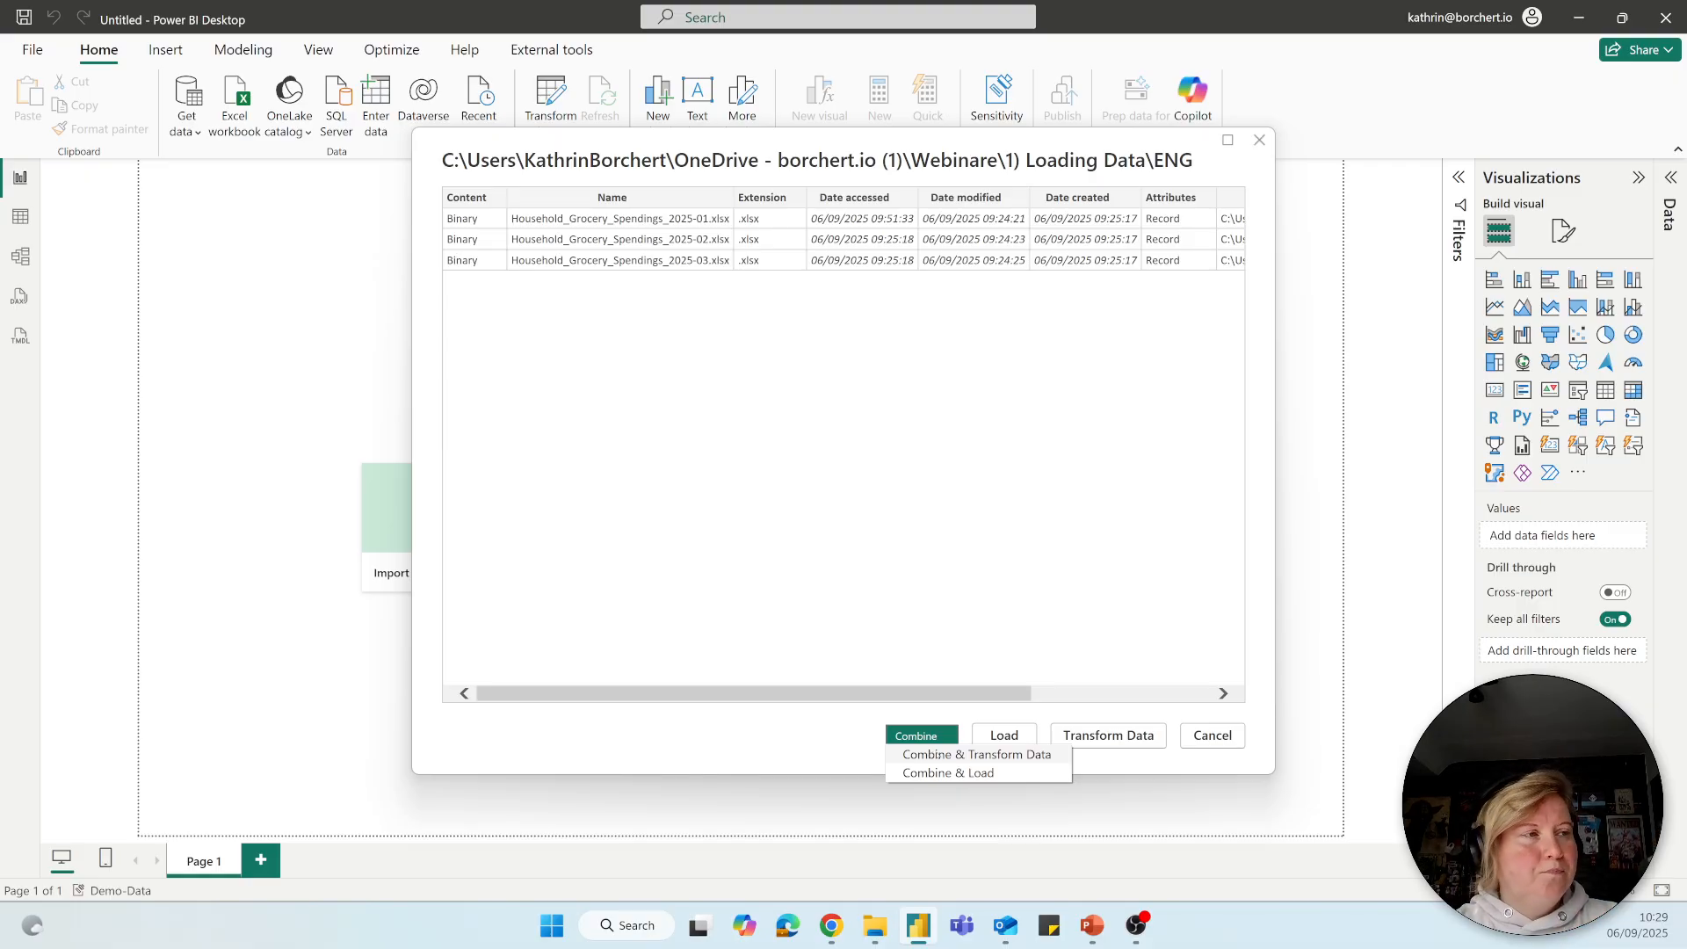
click(939, 753)
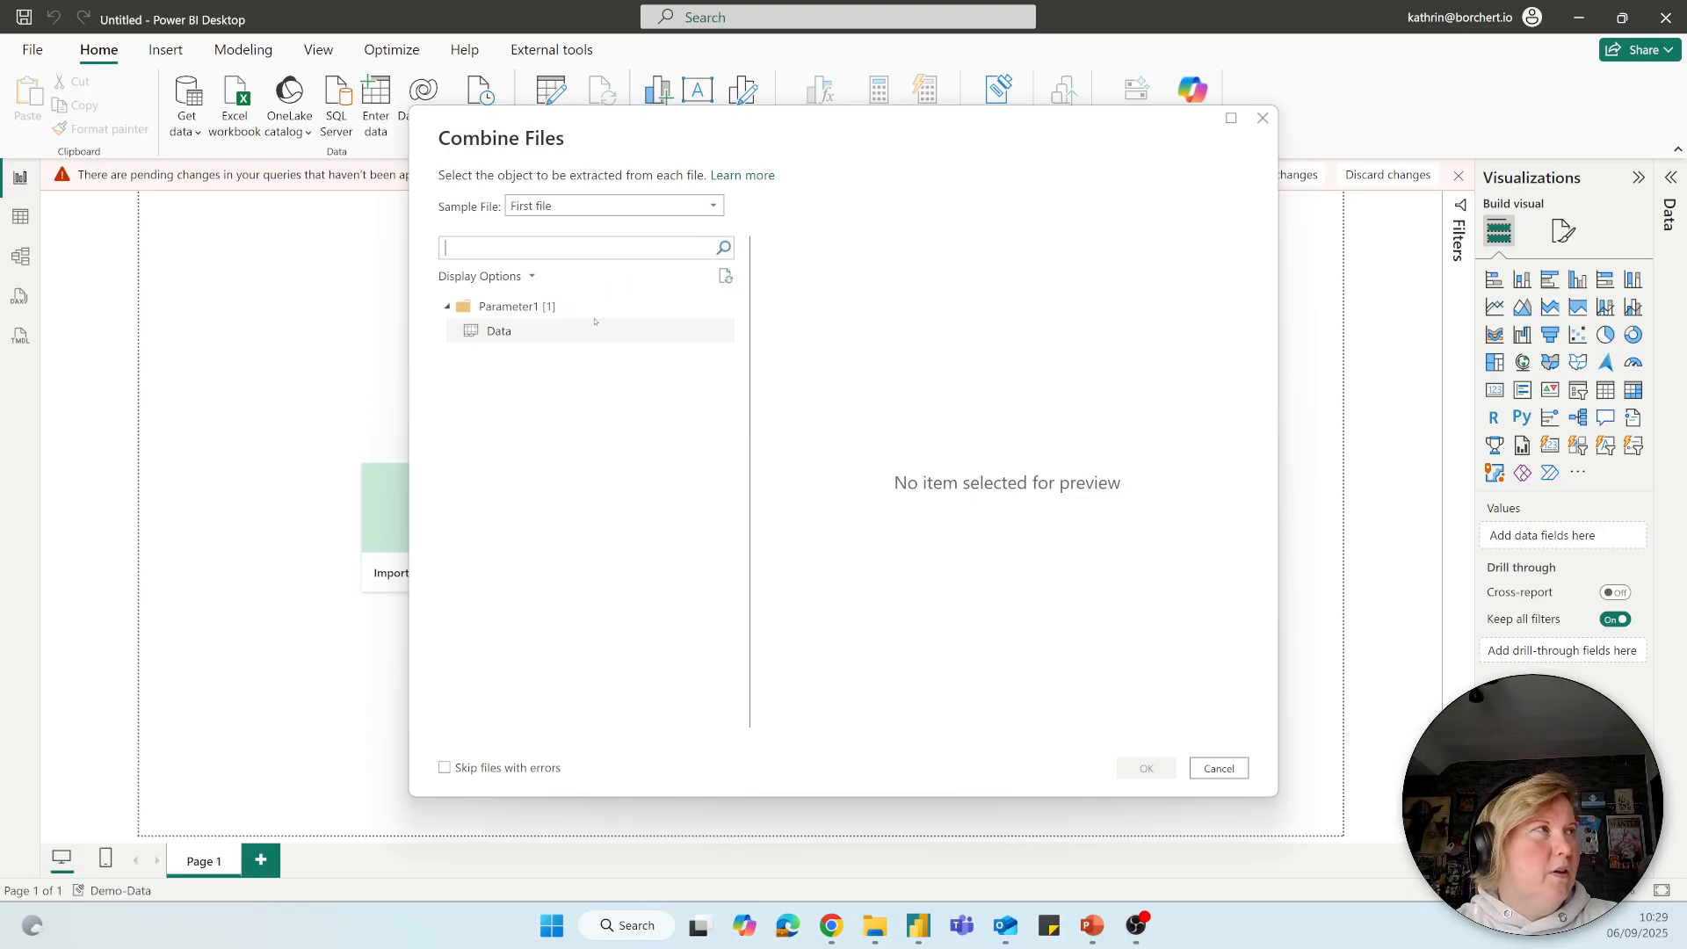
click(518, 331)
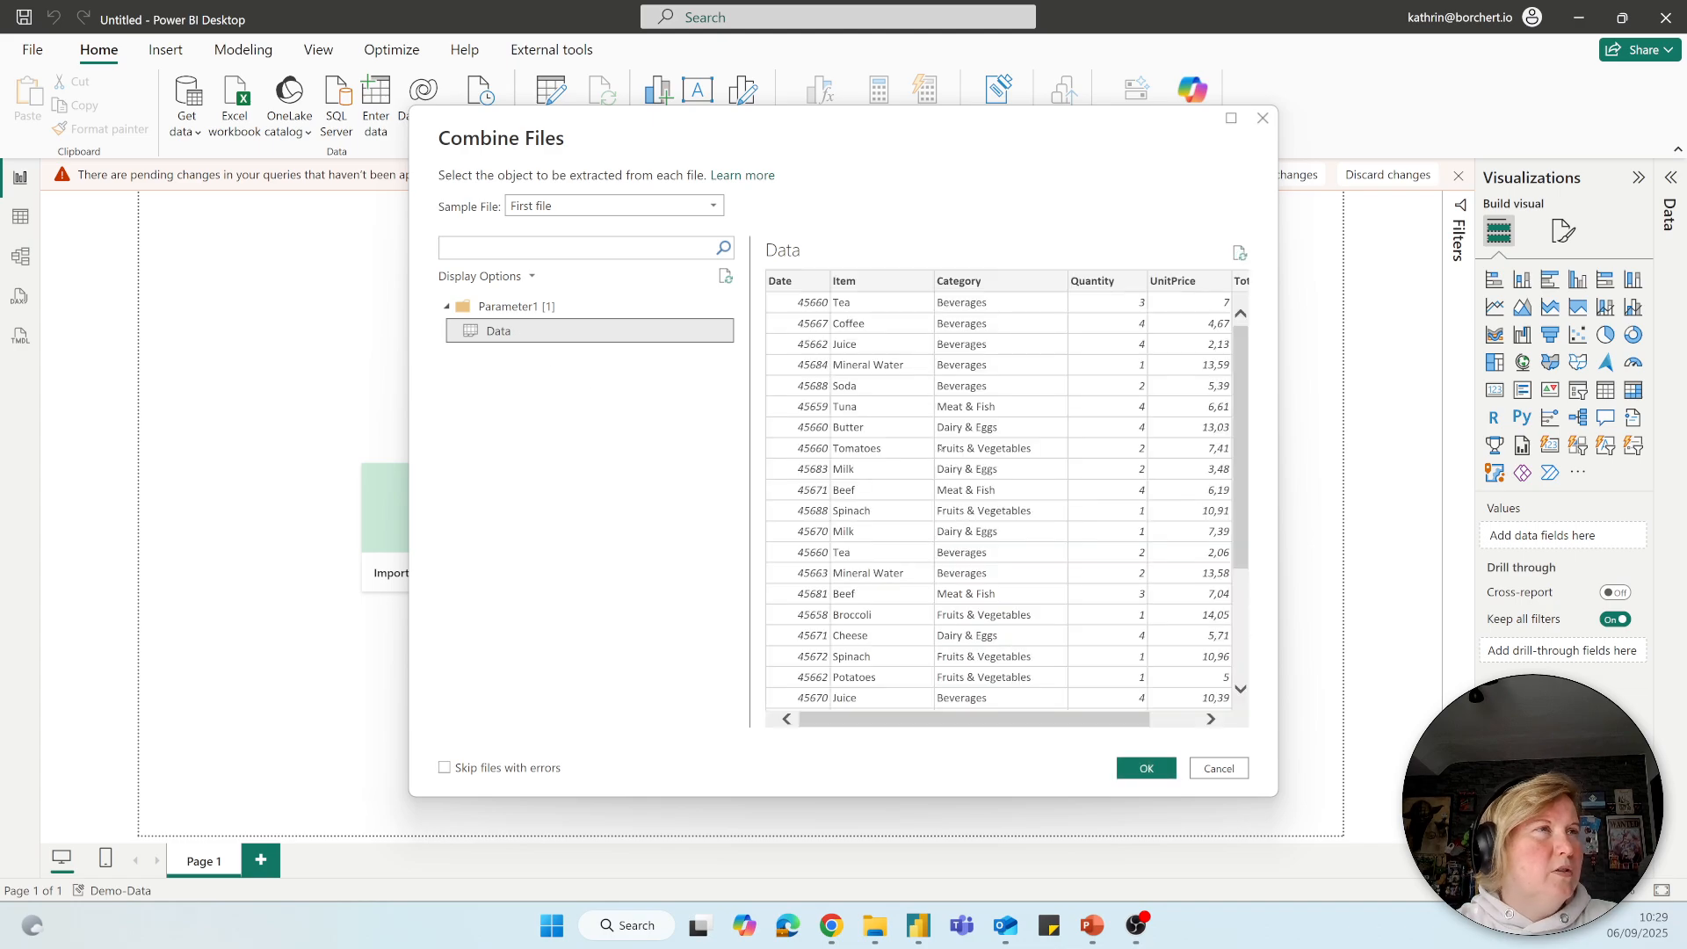
drag(1050, 726, 1142, 720)
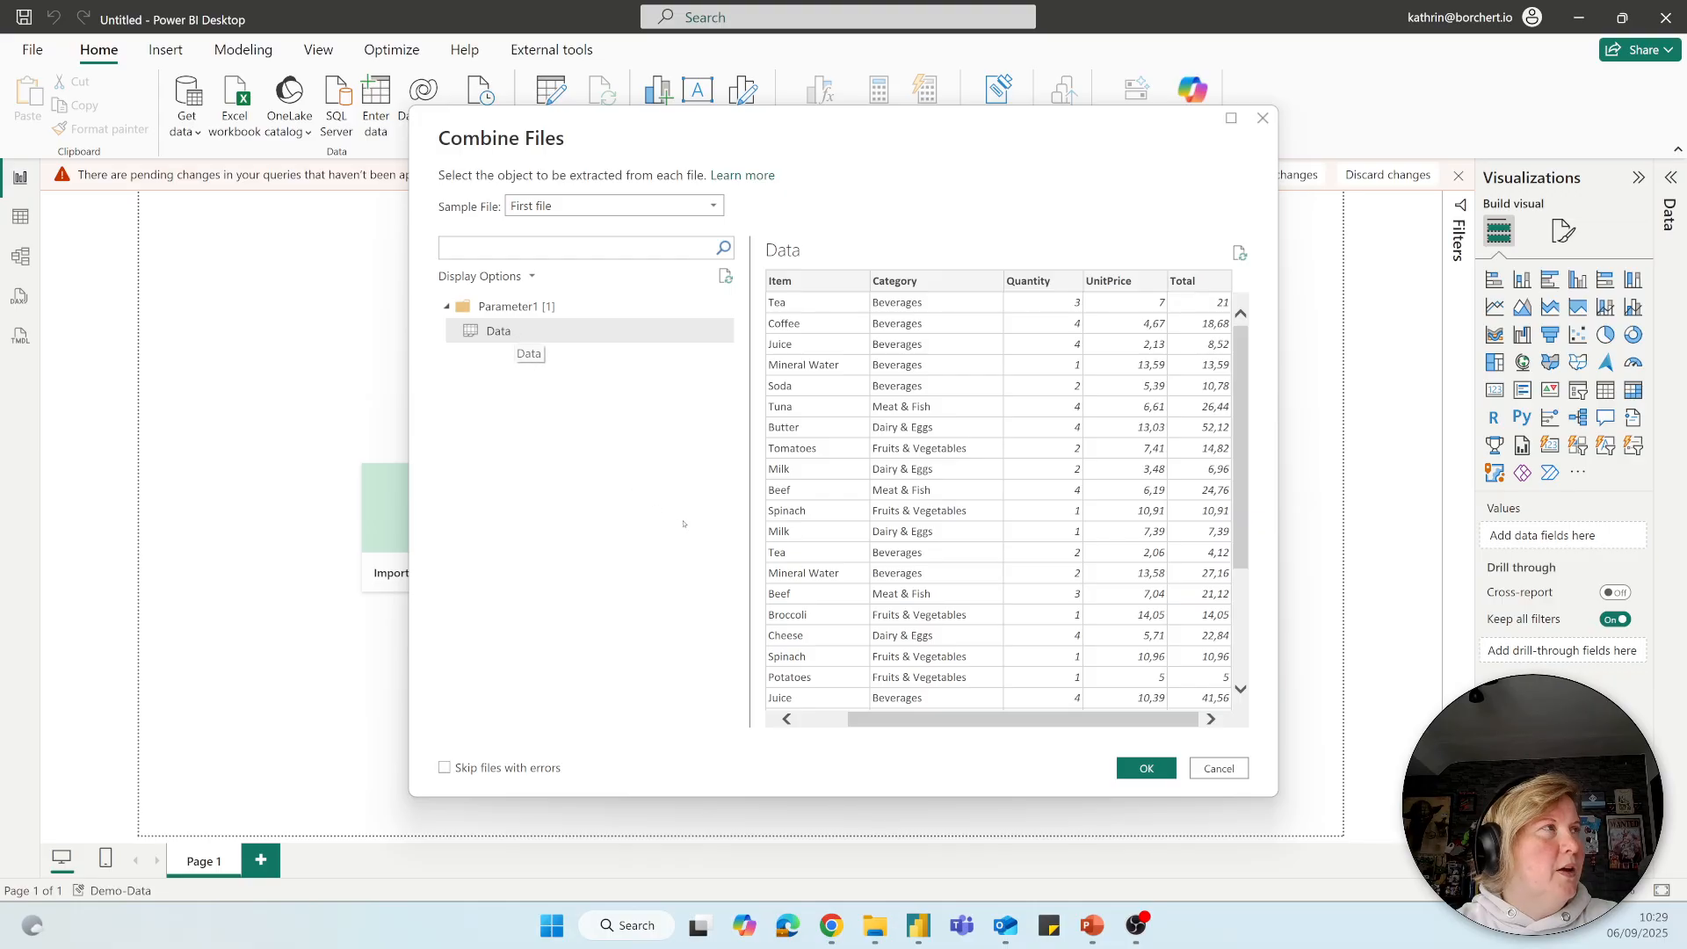
Use Household_Grocery_Spendings_2025-01.xlsx as the sample file and confirm combining the files.
click(537, 206)
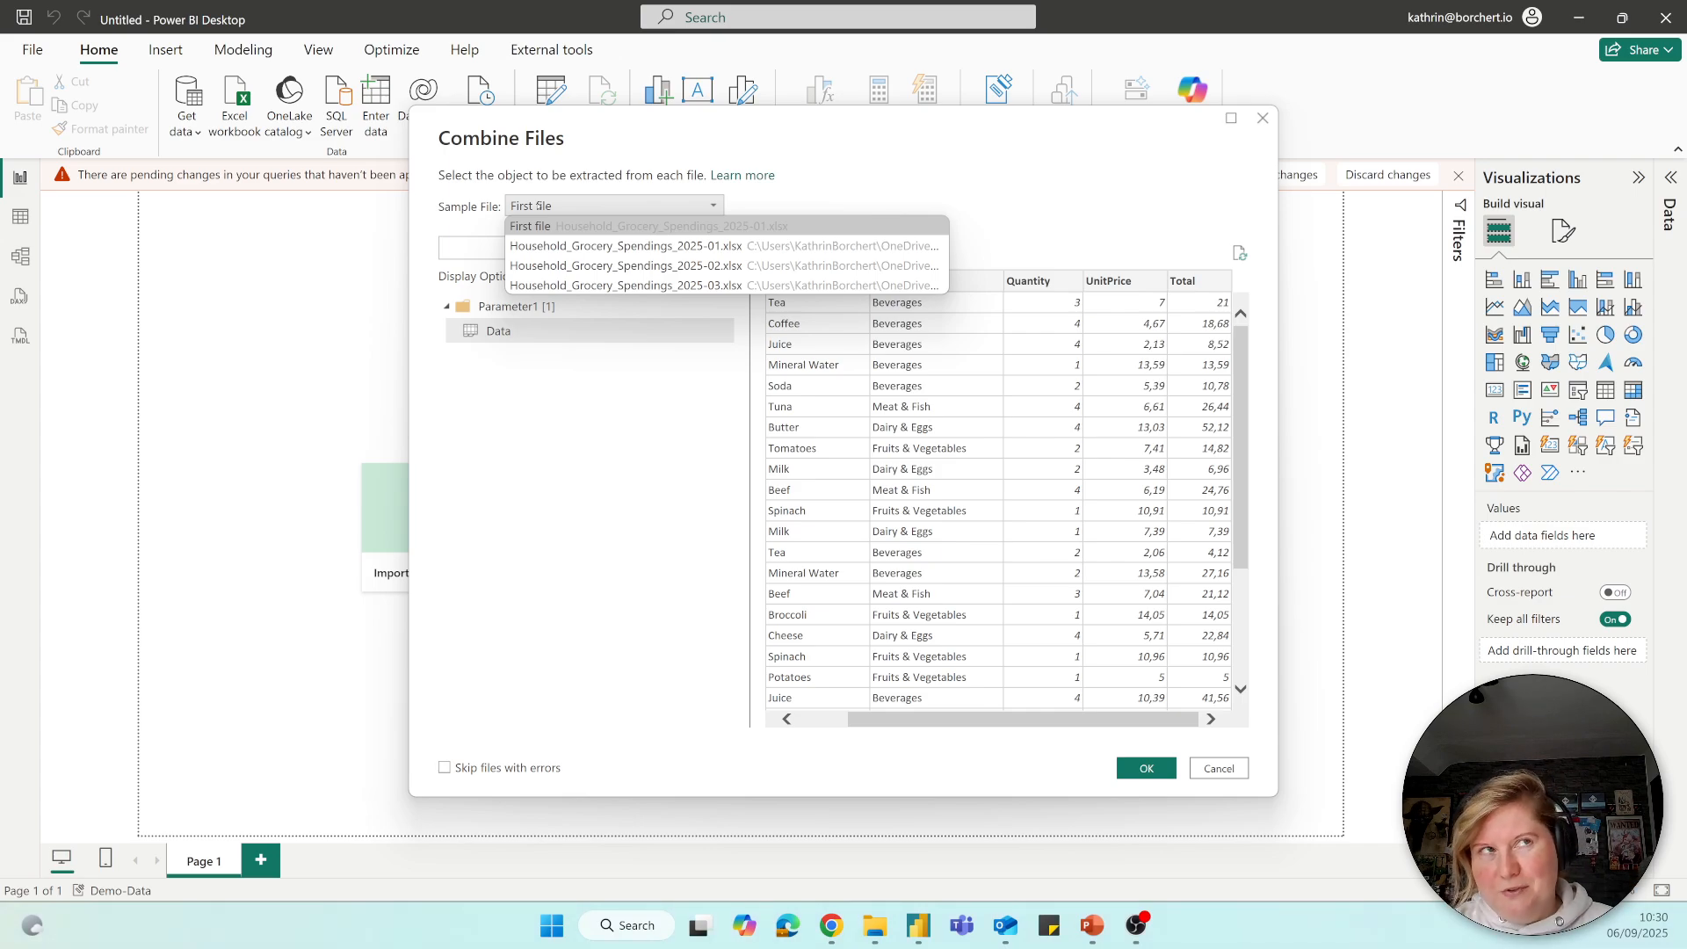
click(583, 246)
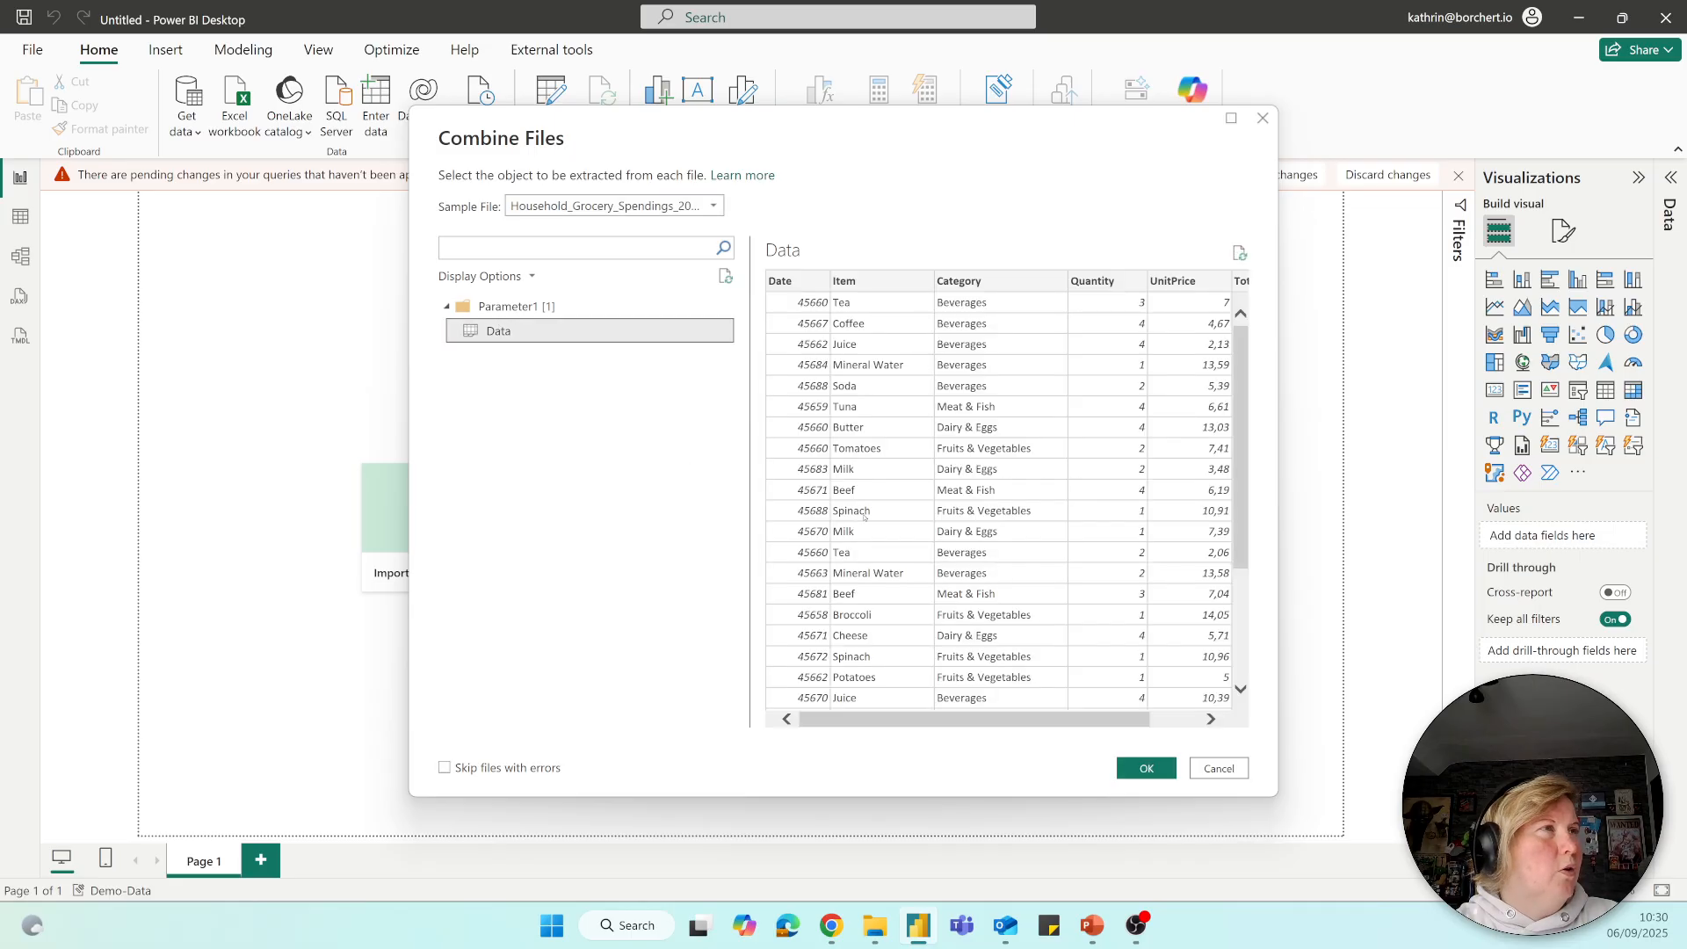
drag(972, 726, 924, 731)
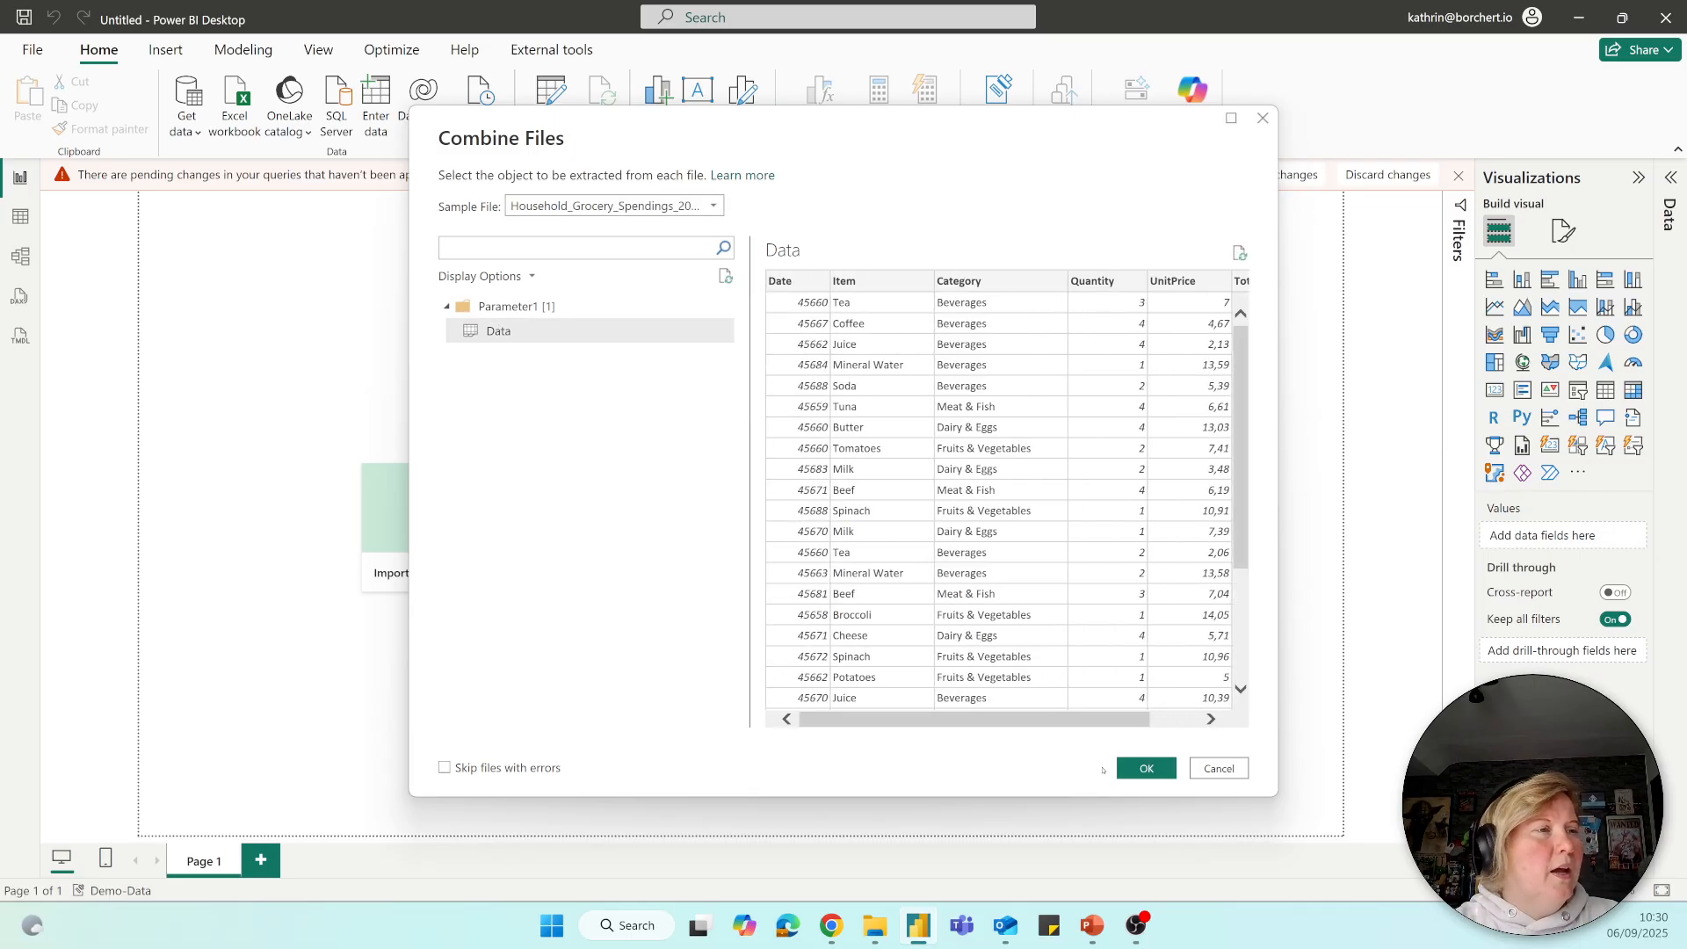
click(1131, 770)
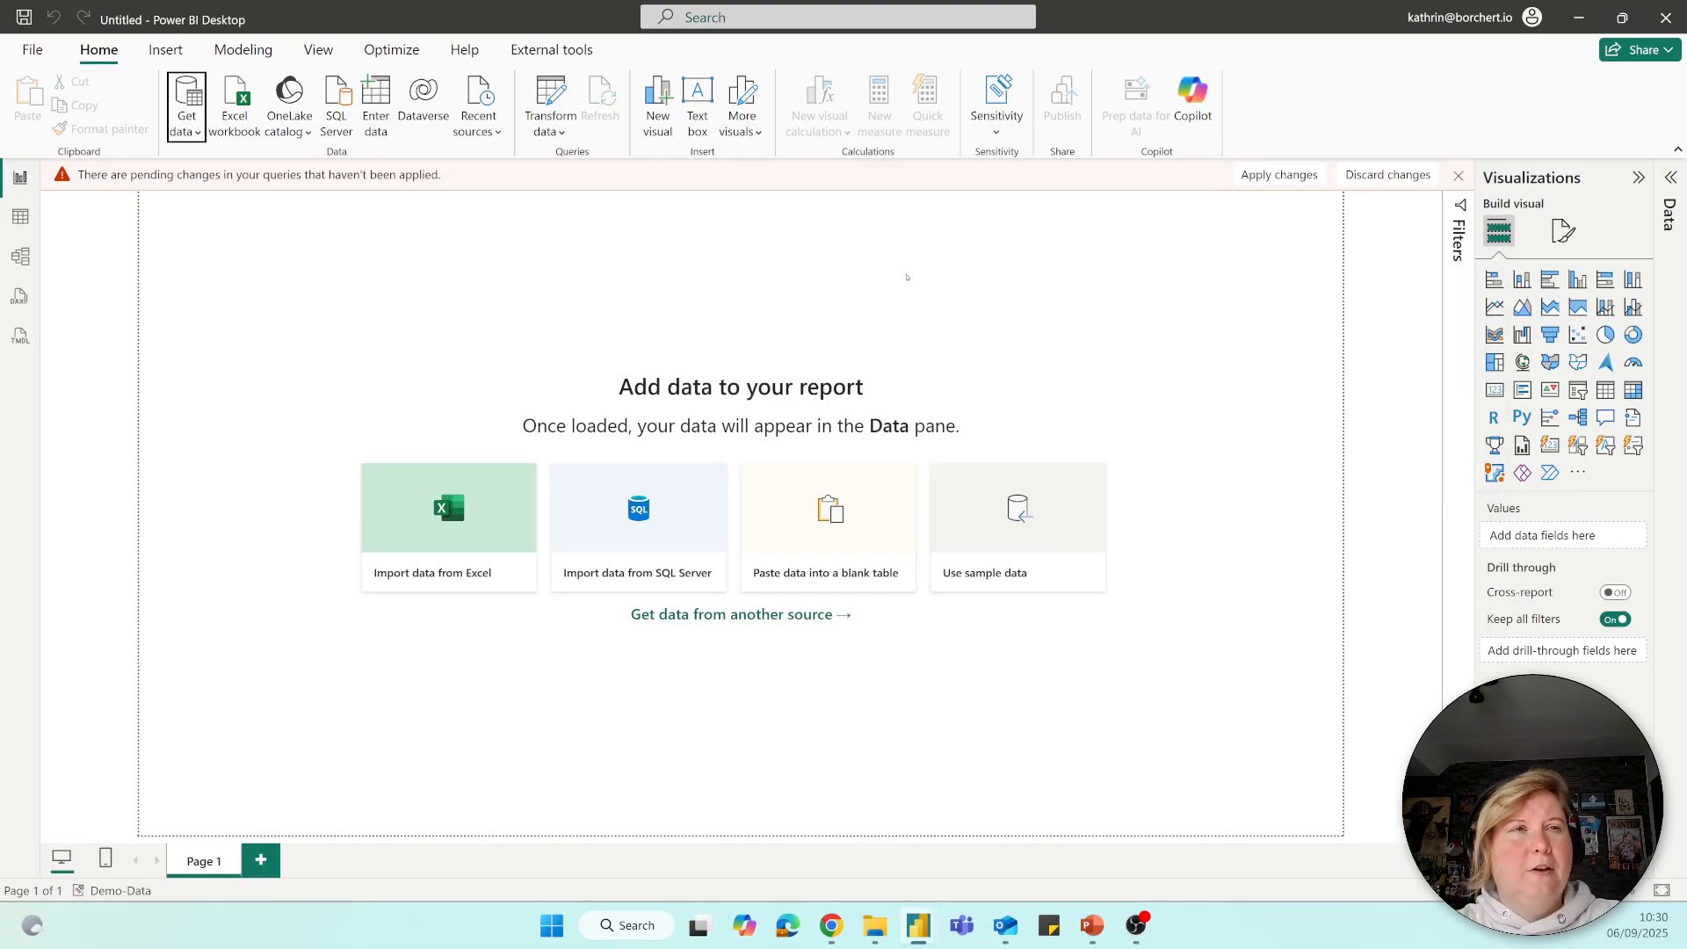
Bring the Power Query Editor window to the front and maximize it.
mouse_move(914, 937)
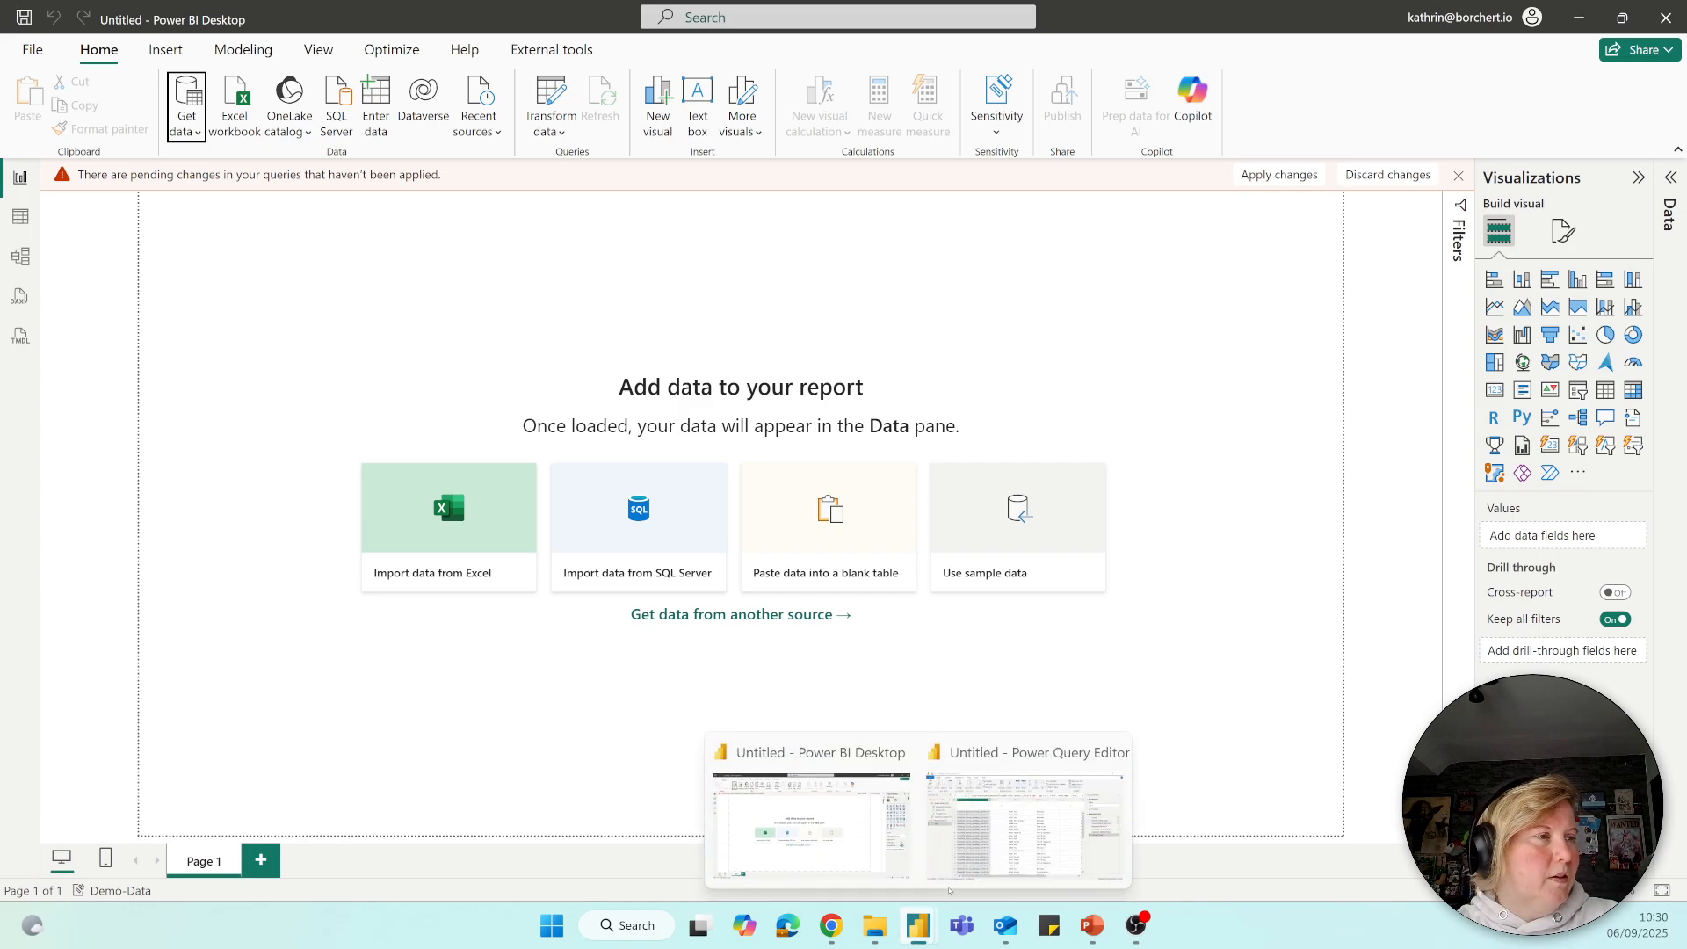
click(1037, 826)
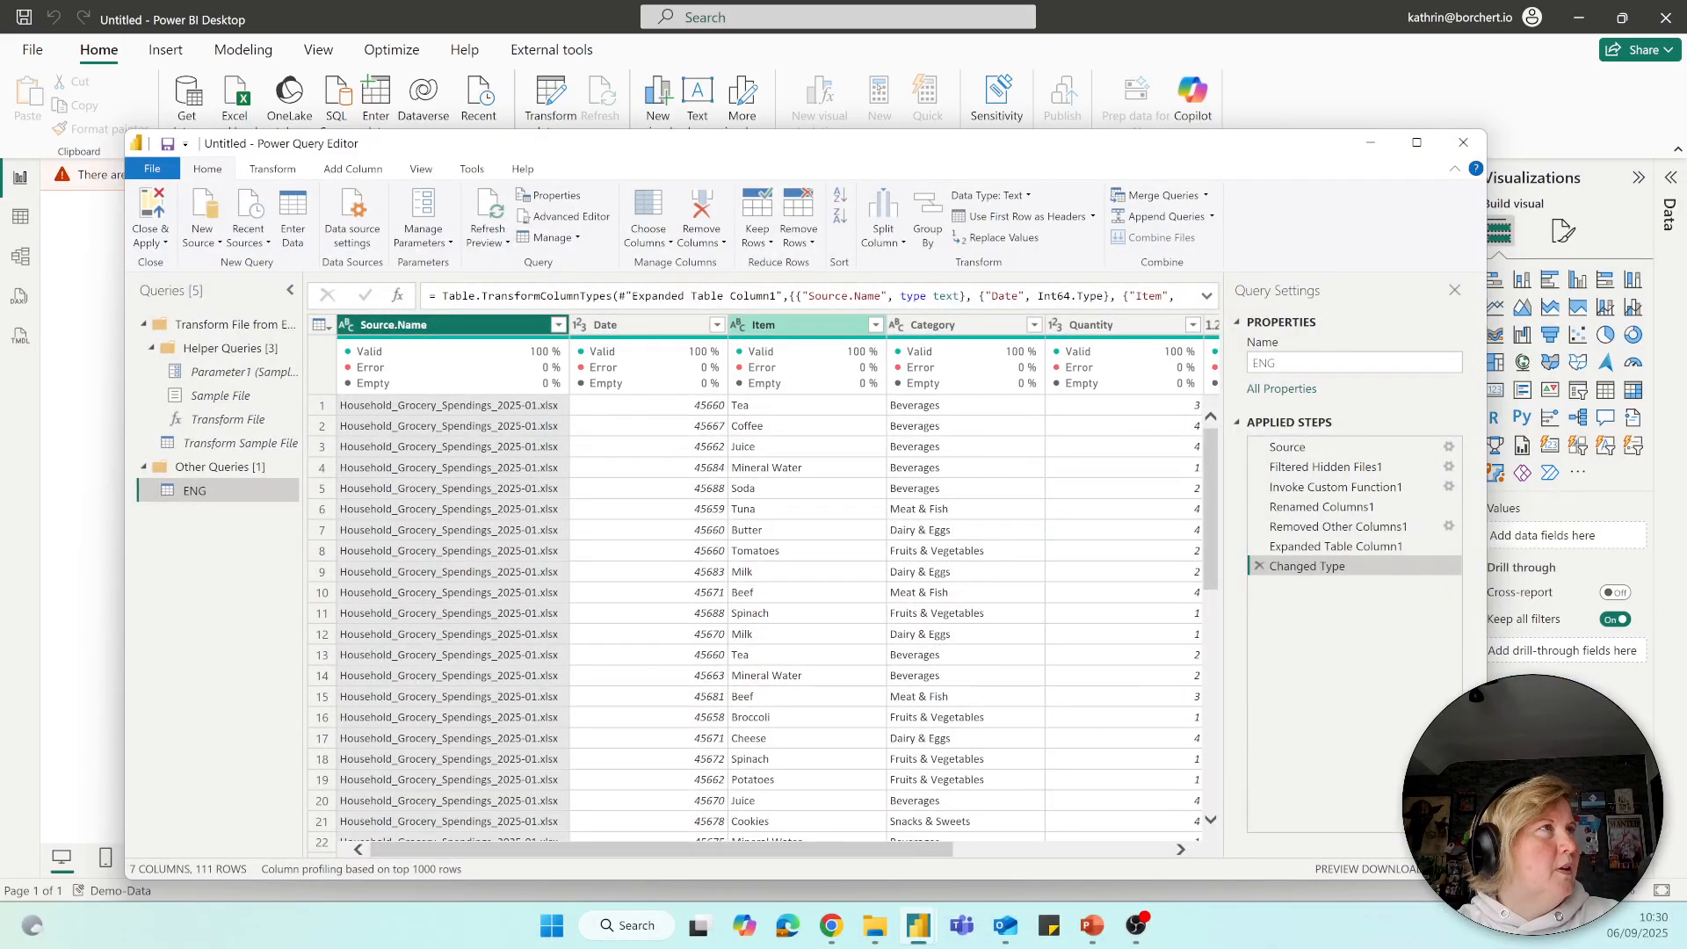
double_click(810, 143)
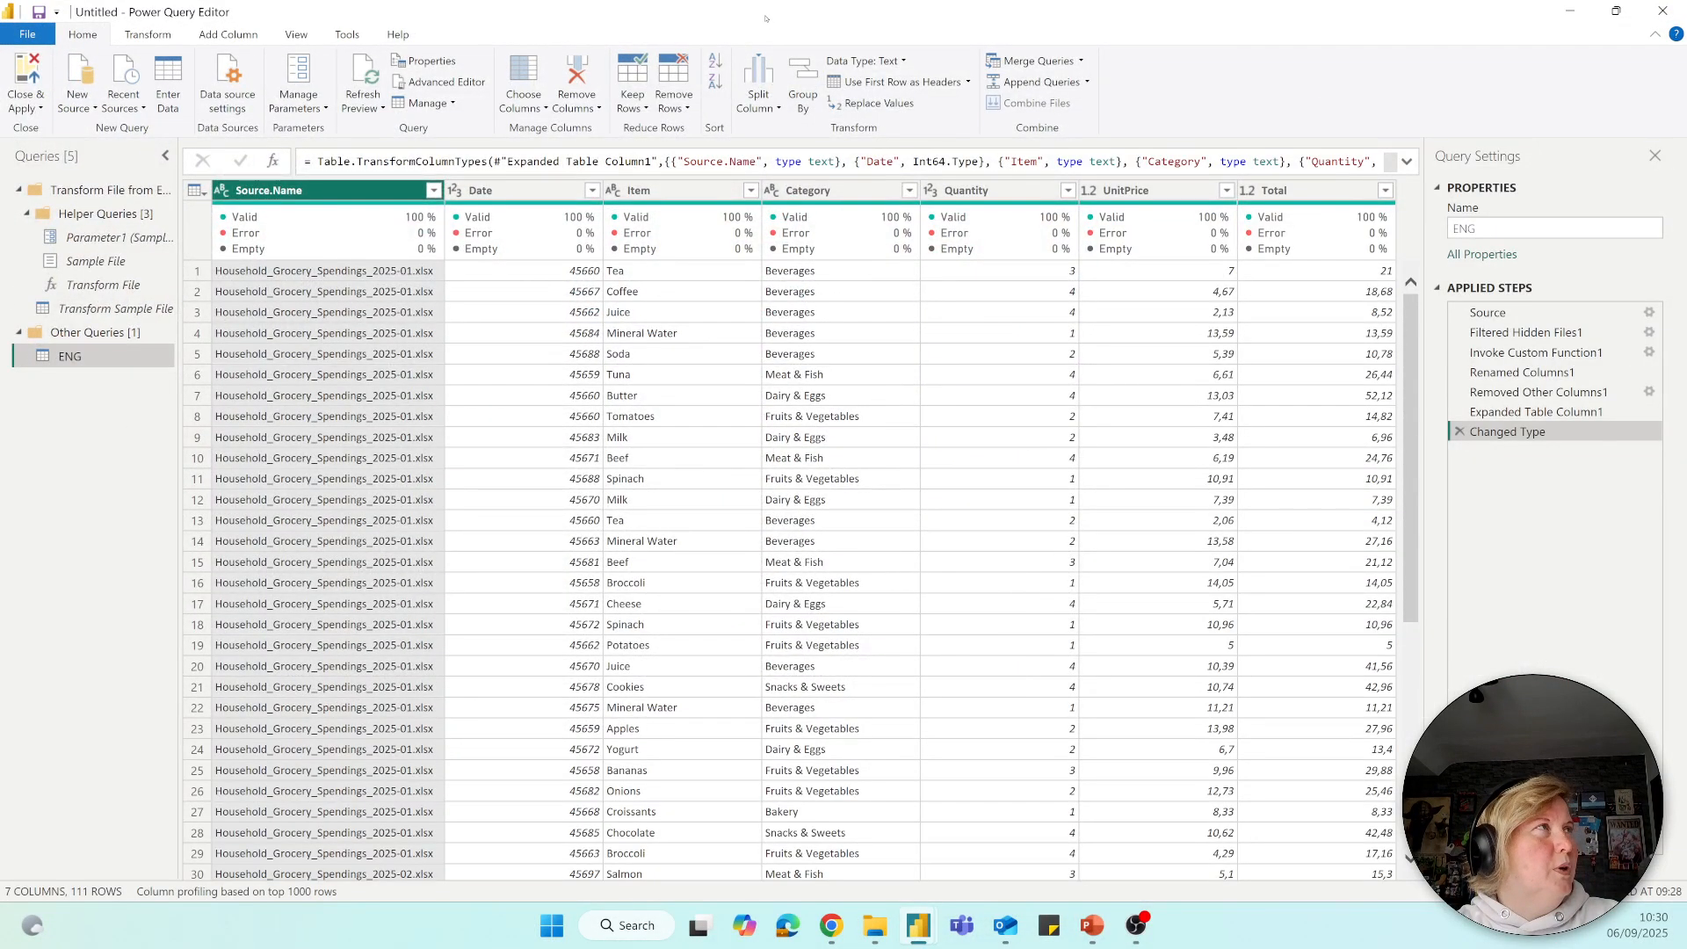
double_click(764, 13)
drag(735, 146, 715, 62)
drag(744, 130, 743, 140)
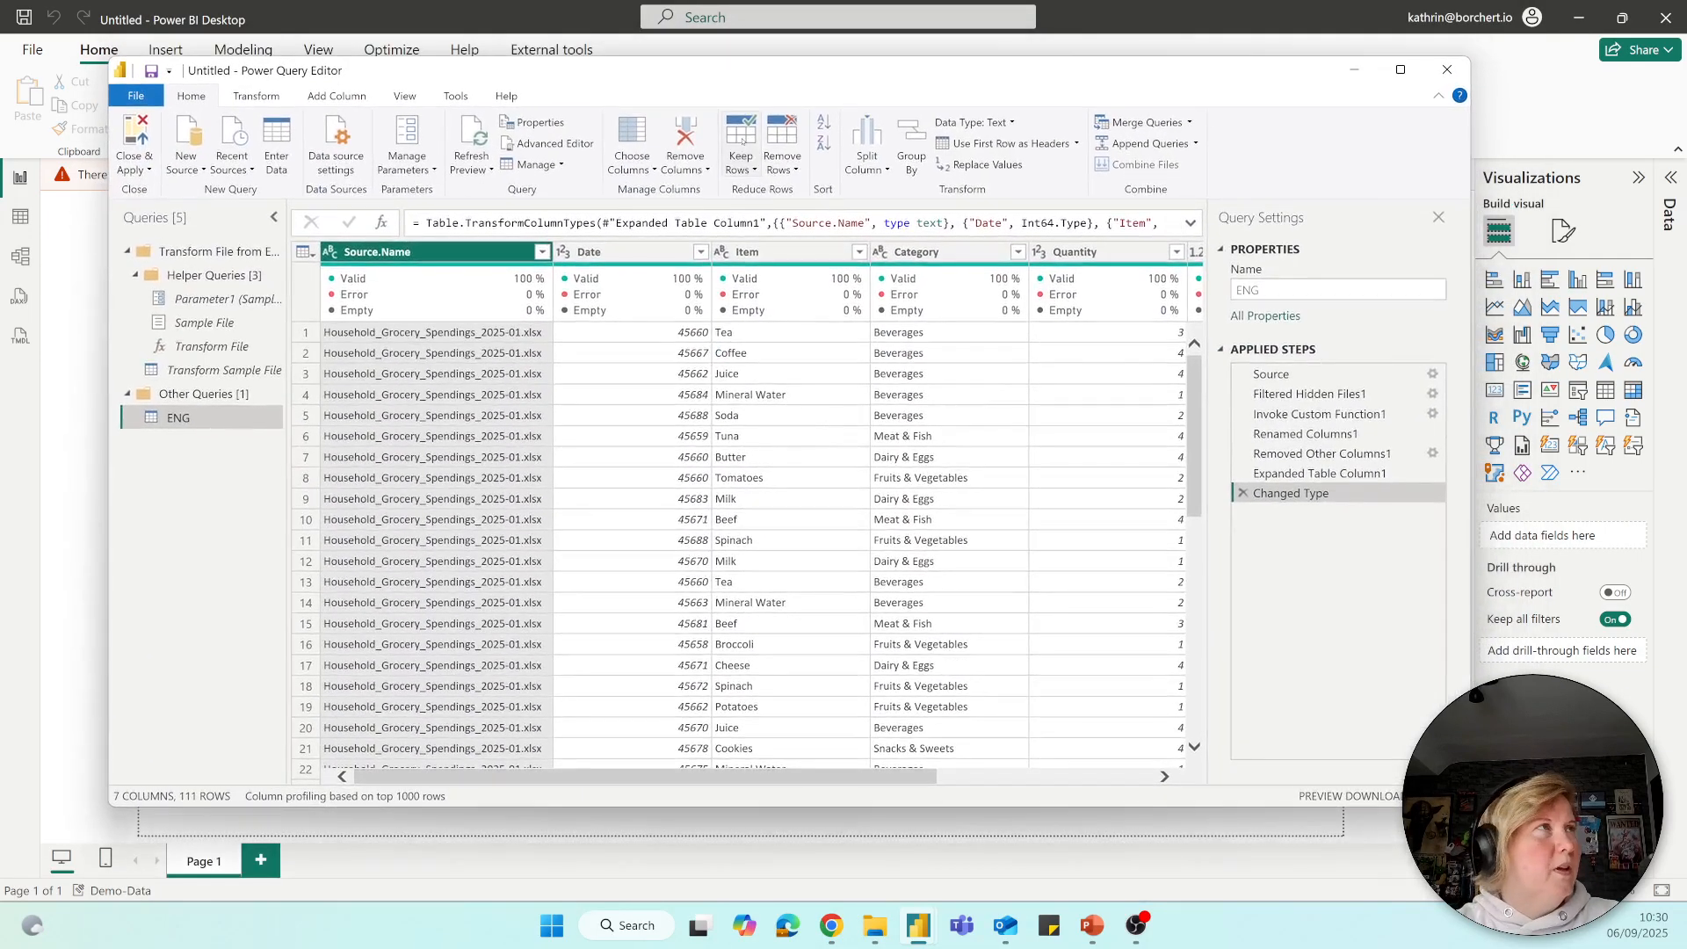
drag(674, 84, 708, 109)
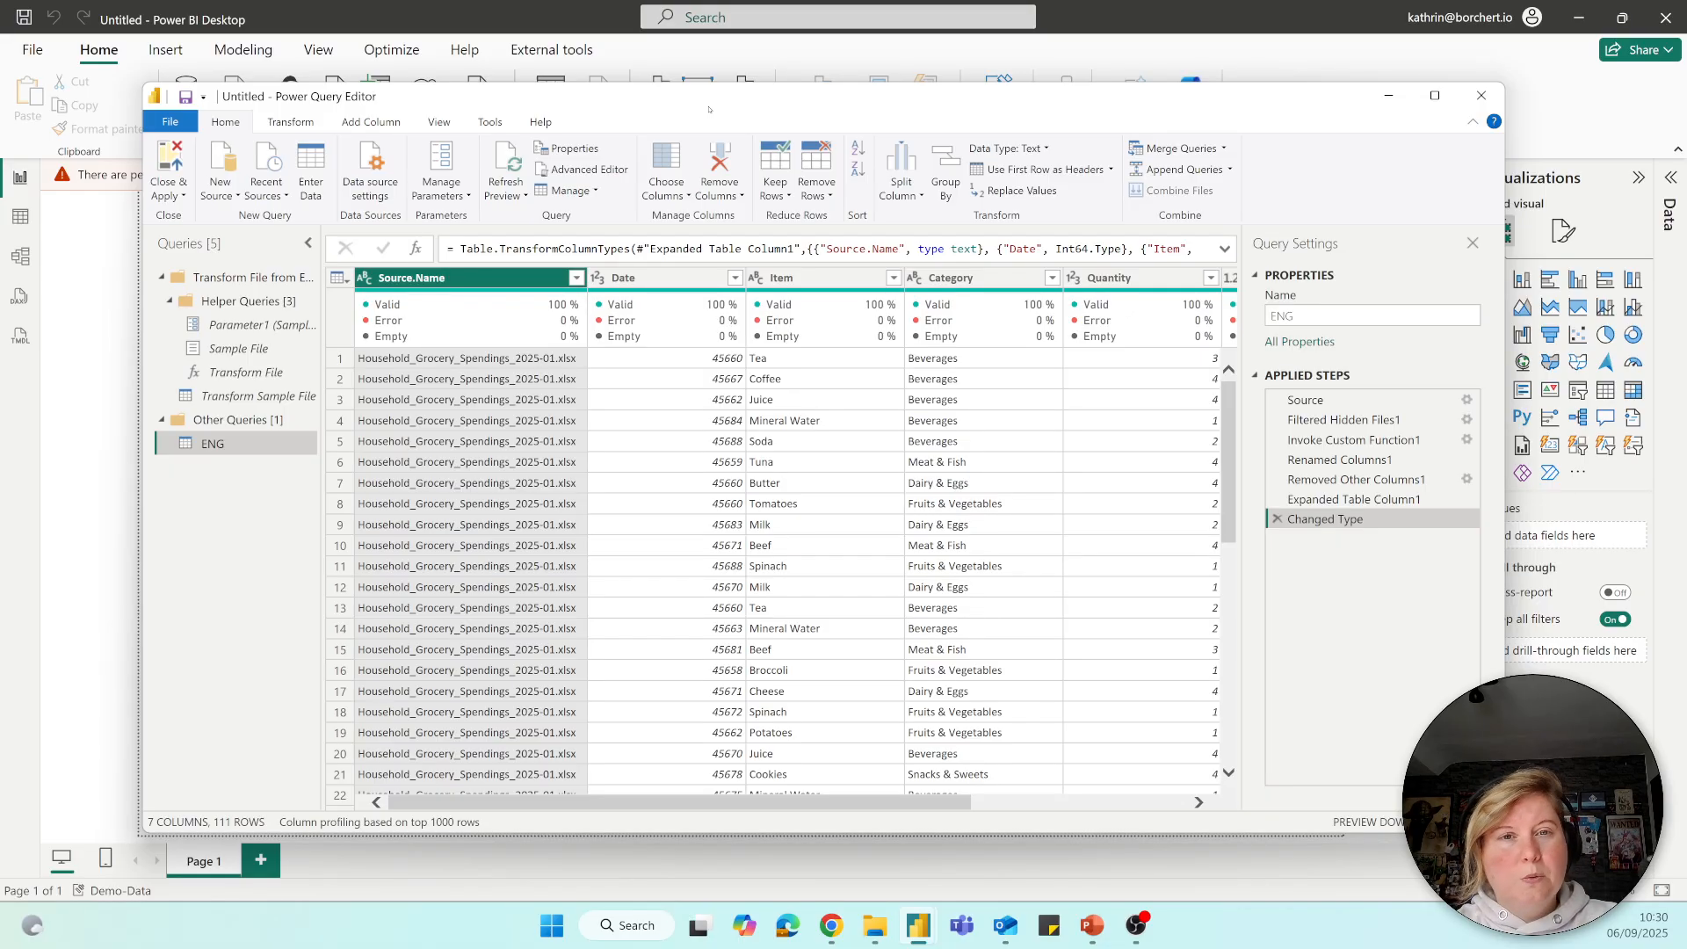
double_click(699, 105)
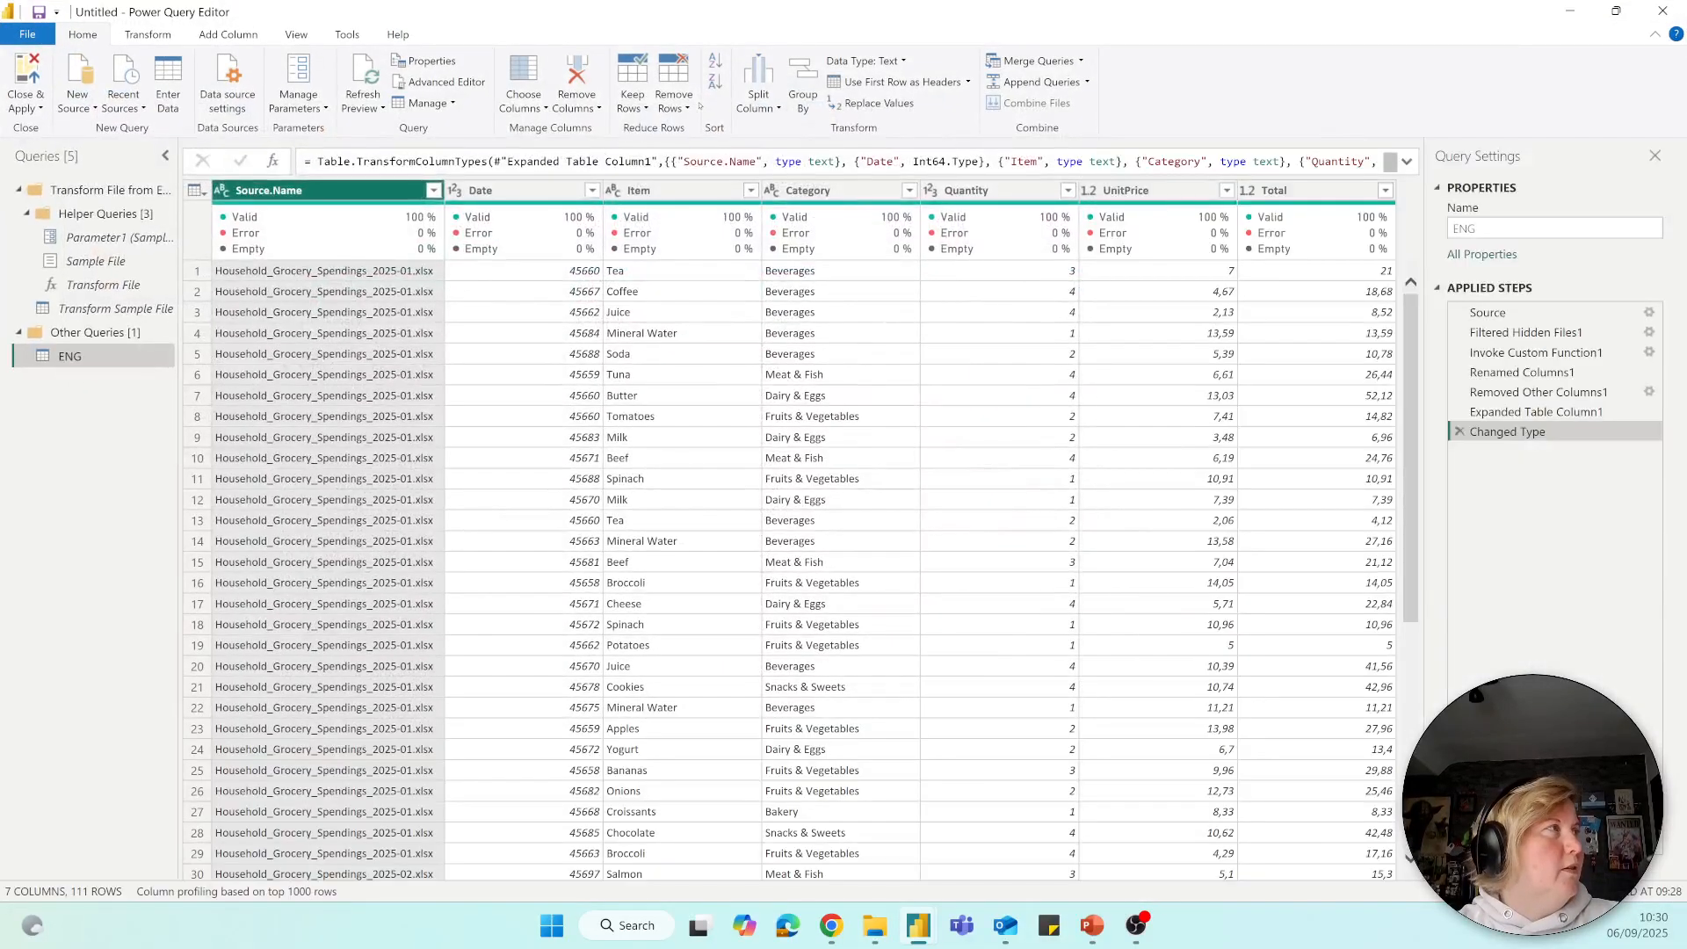
Examine the generated helper queries Parameter1, Sample File and Transform File, and the Transform Sample File query.
click(106, 223)
click(87, 238)
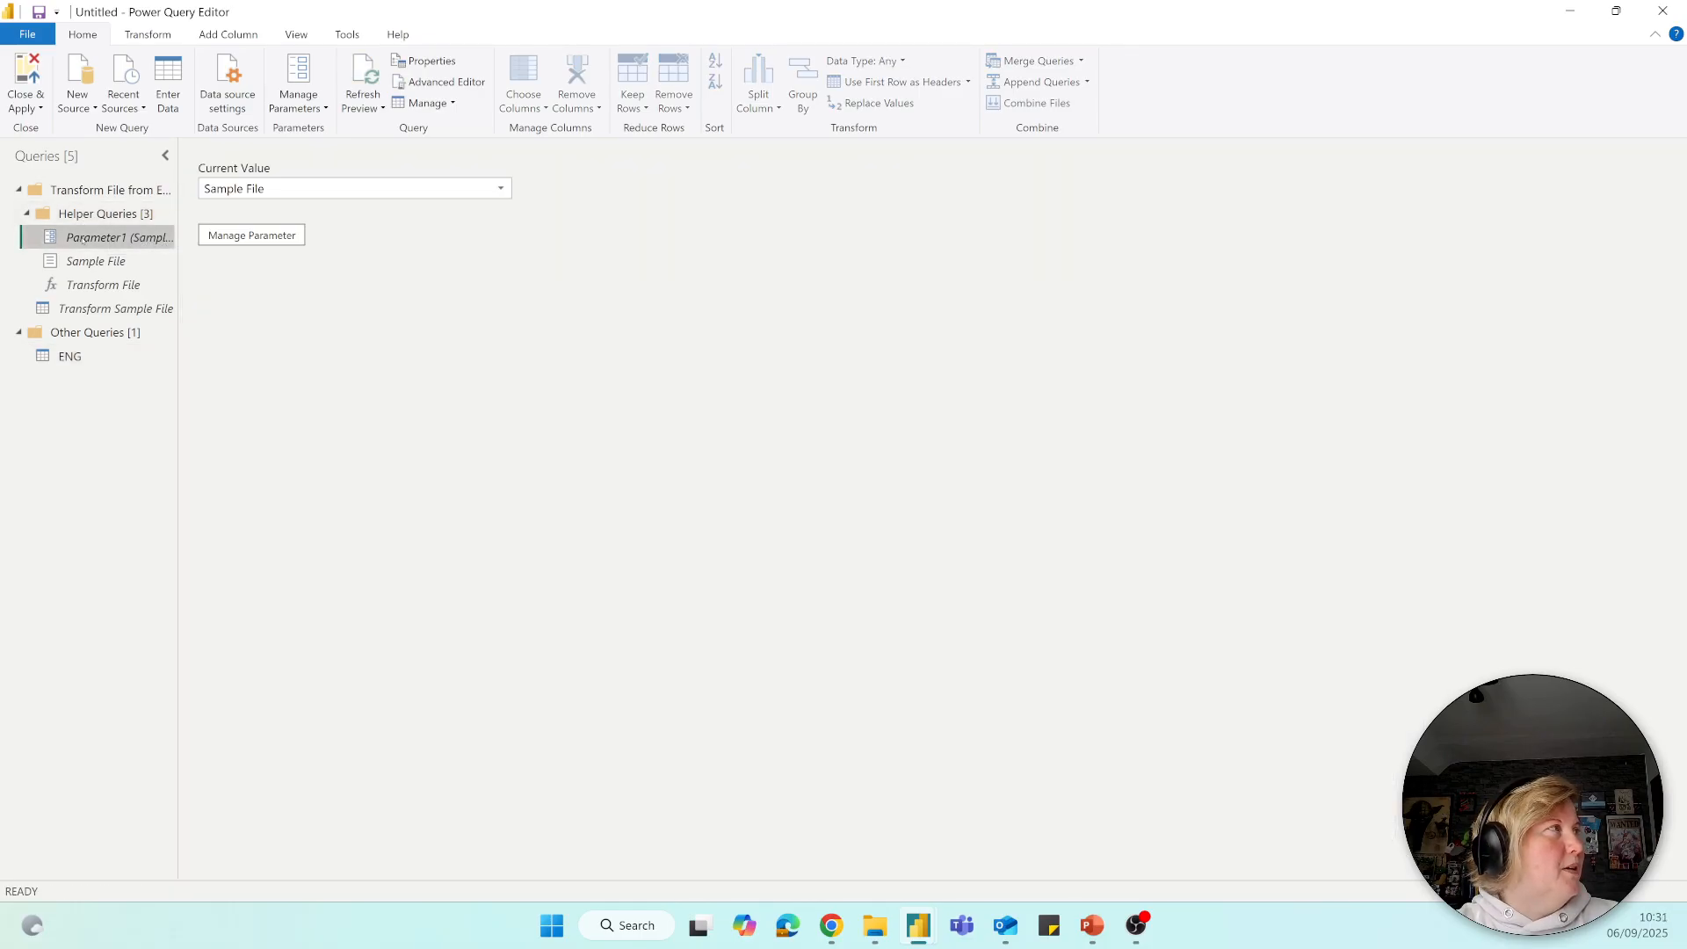
click(80, 261)
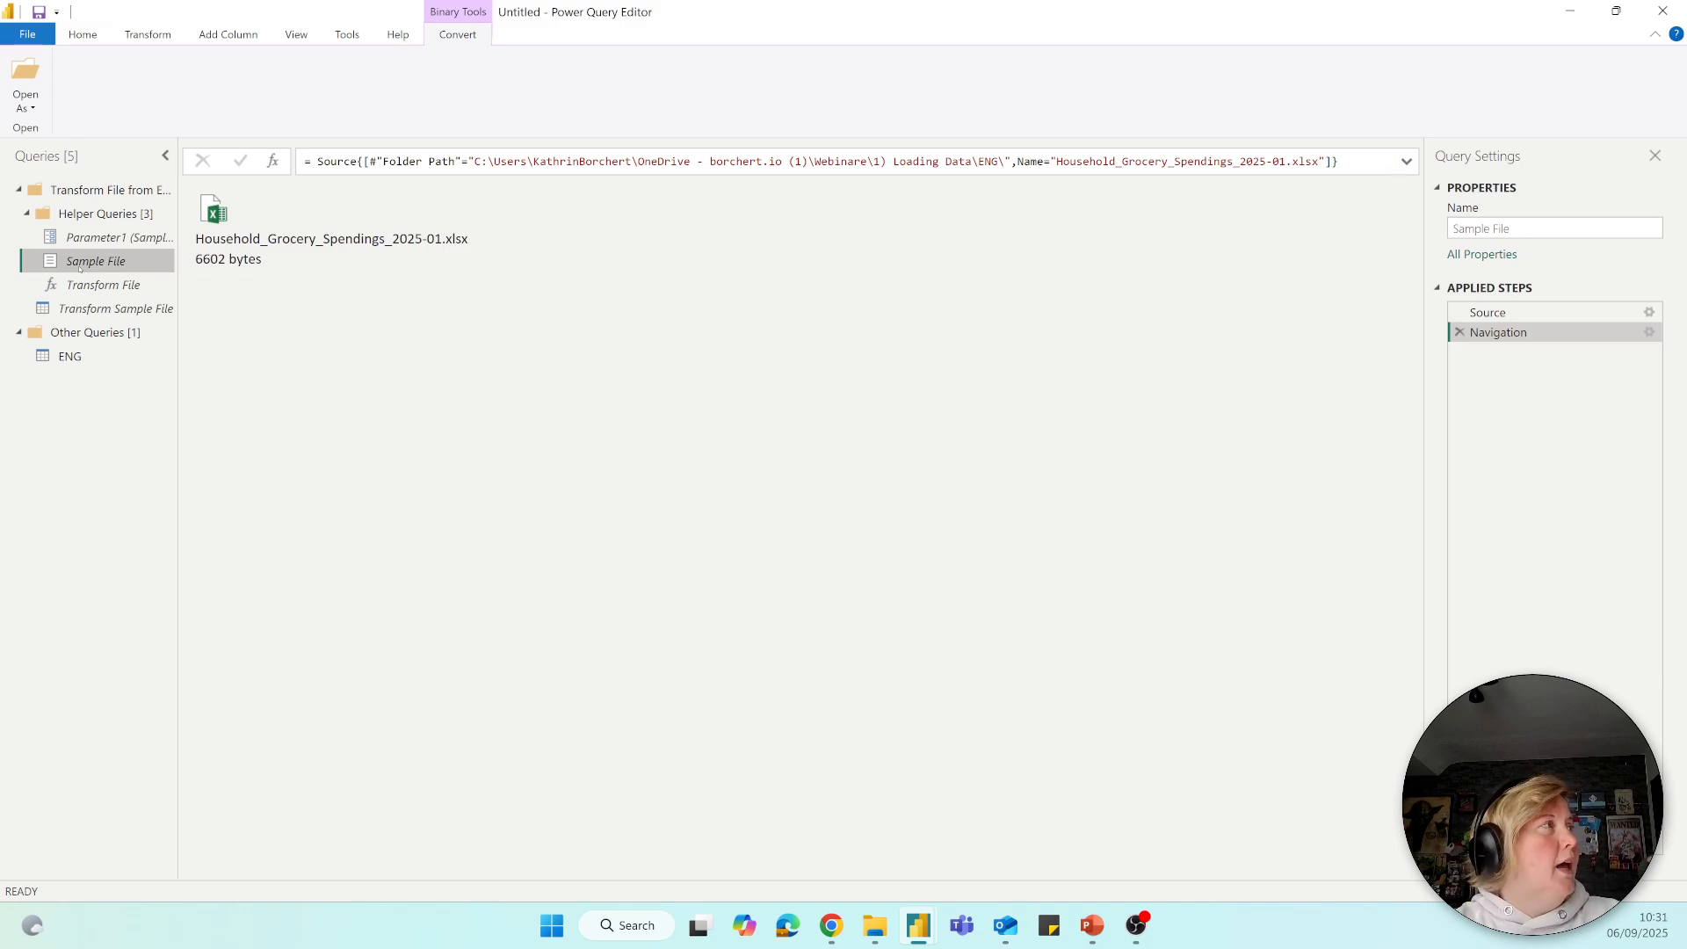
click(88, 284)
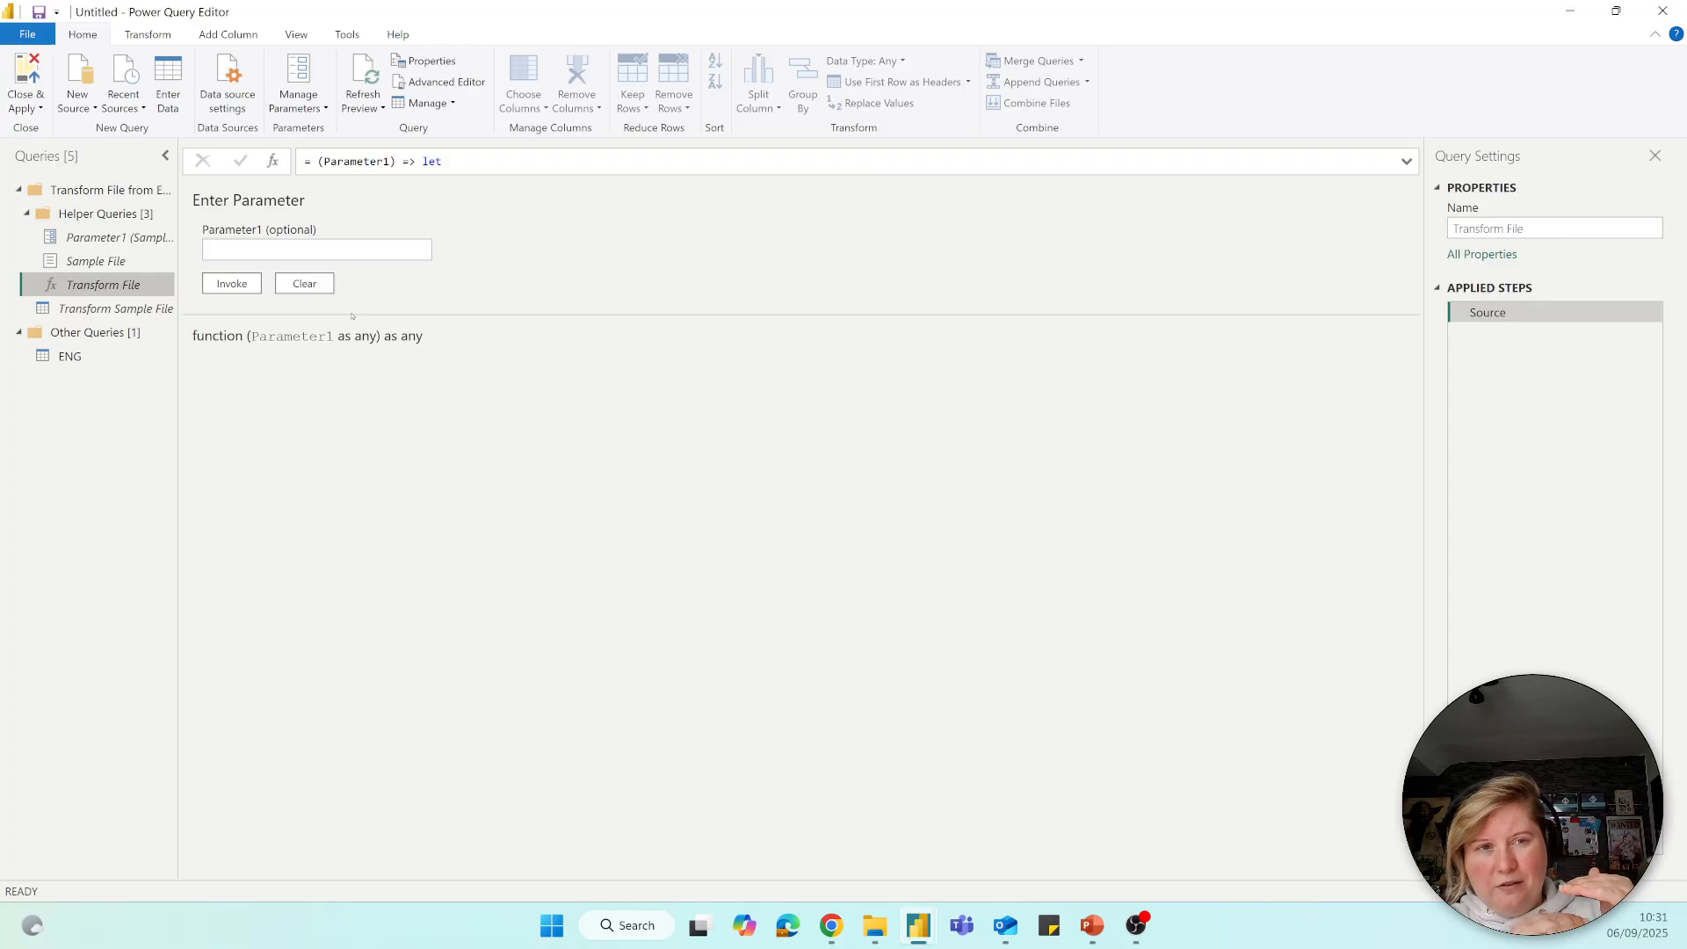
click(107, 309)
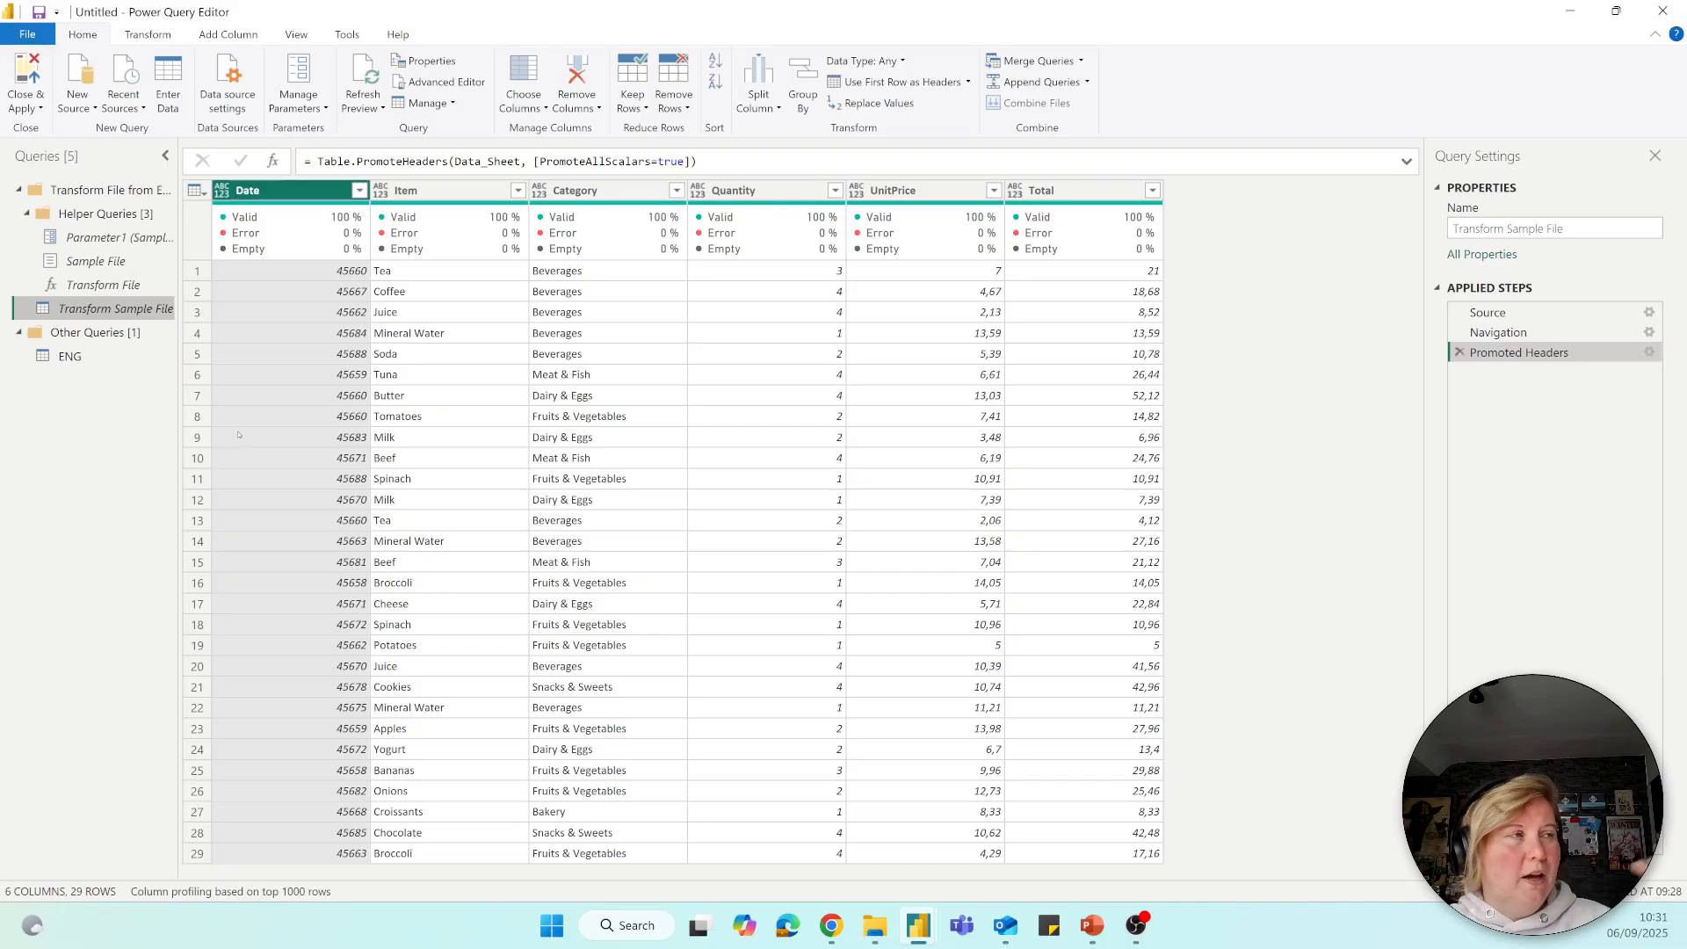
Check which source files the ENG query's Source.Name column contains, and confirm its filter with all files selected.
click(66, 361)
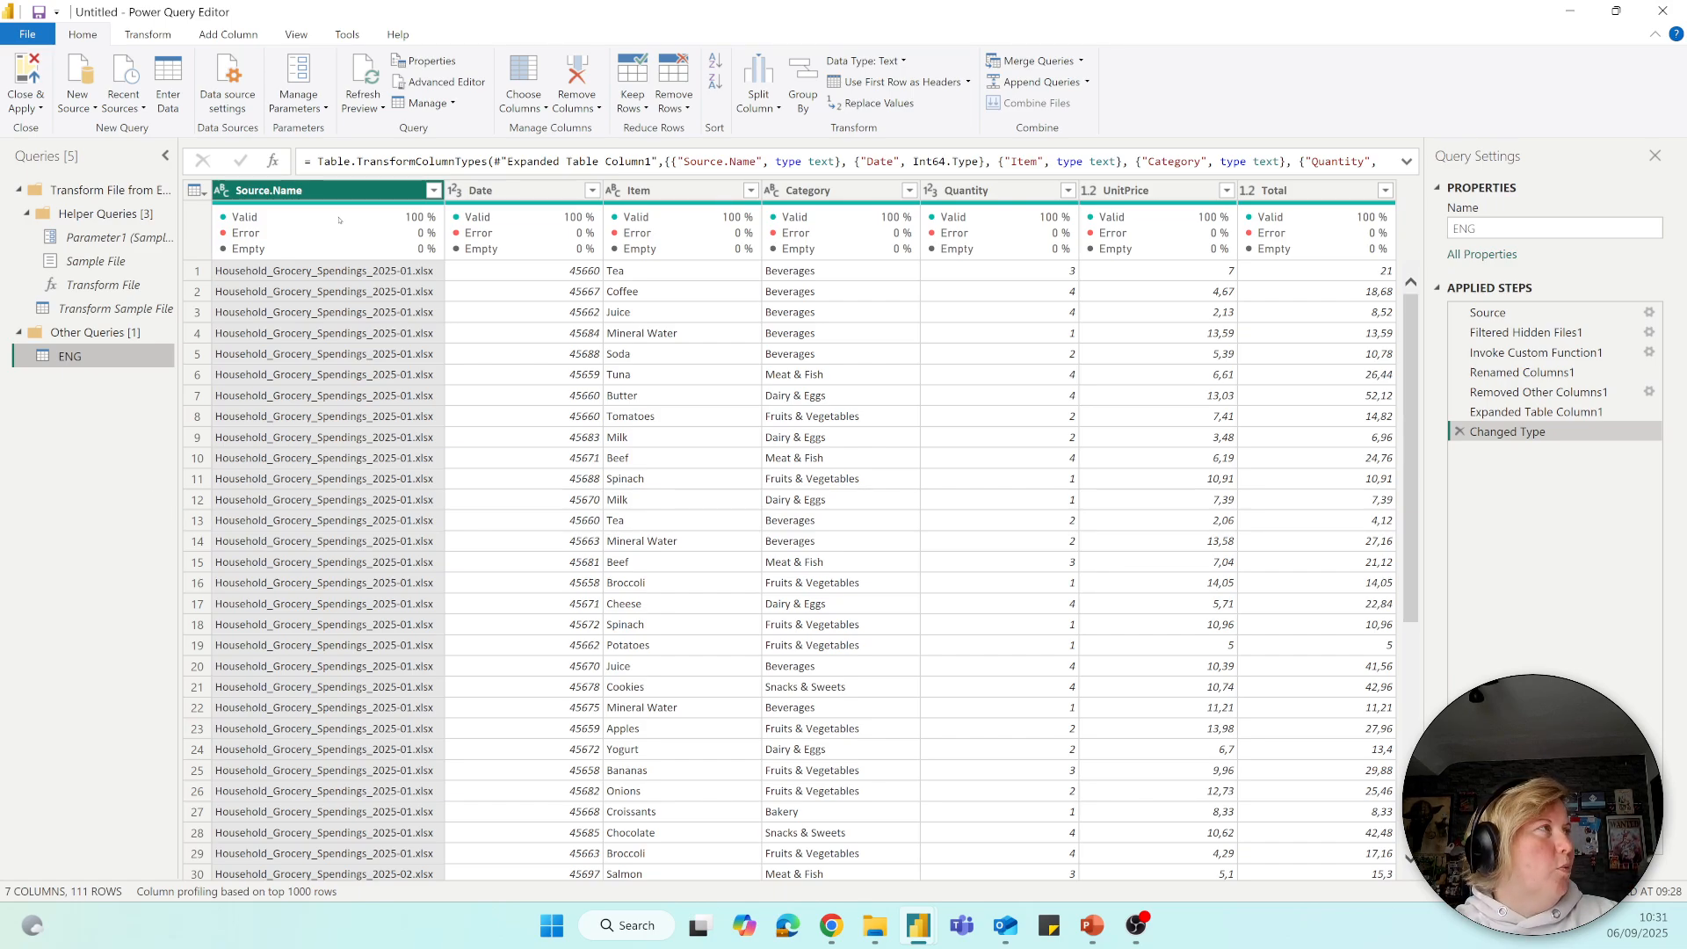
click(434, 192)
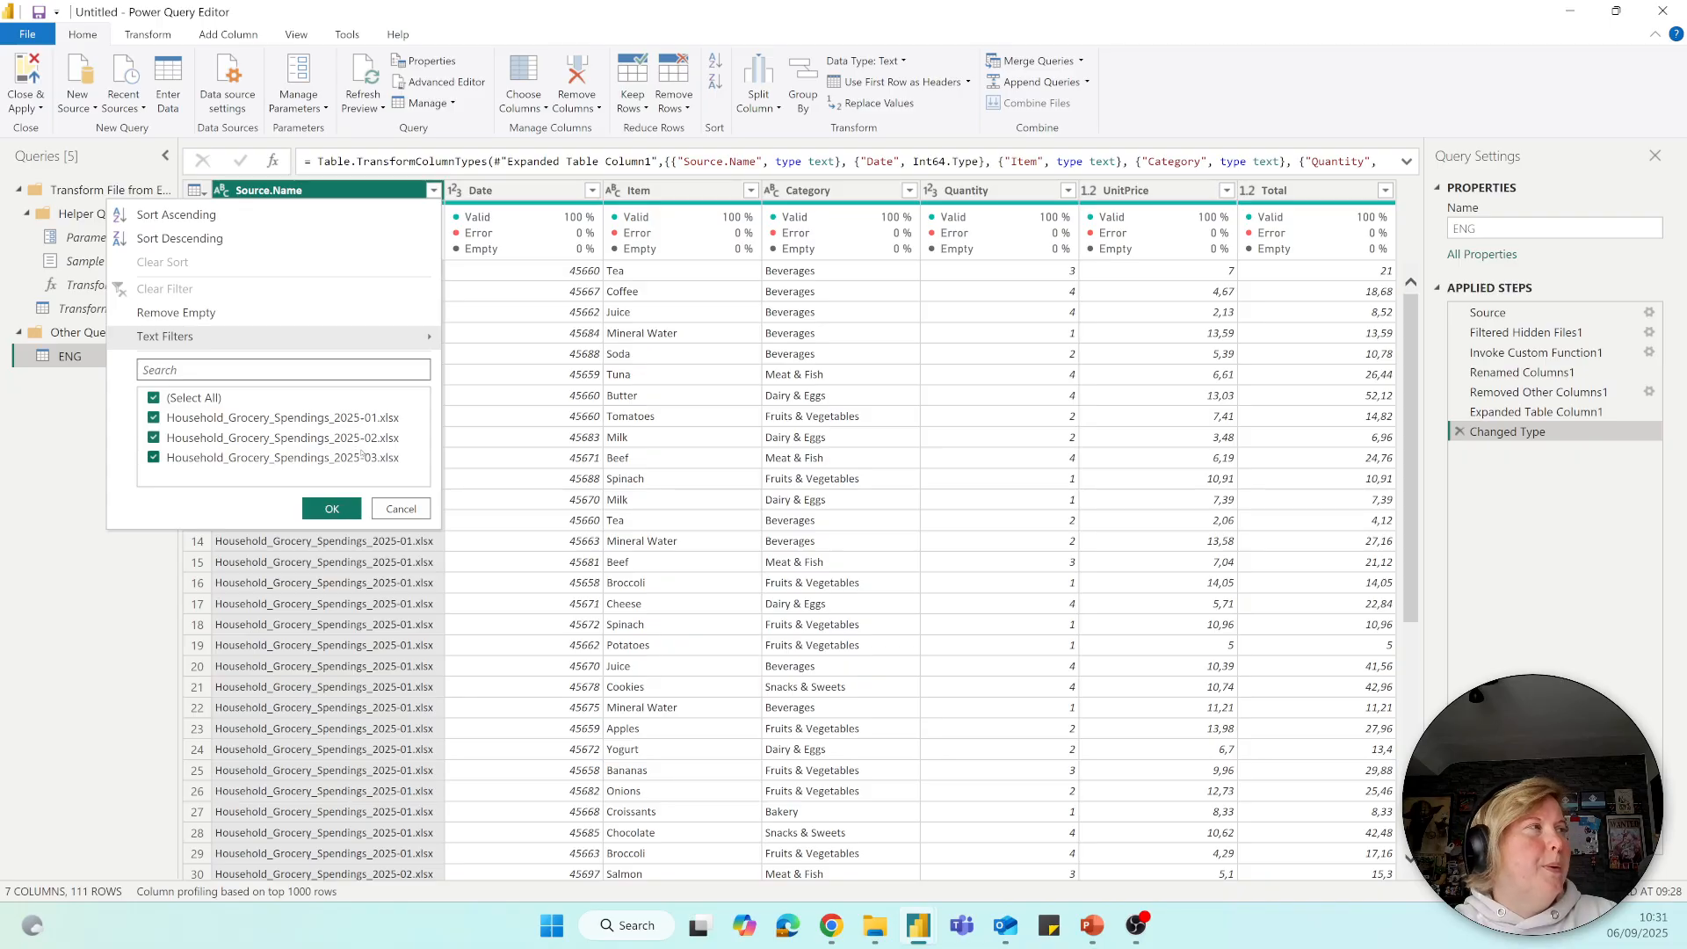
click(333, 509)
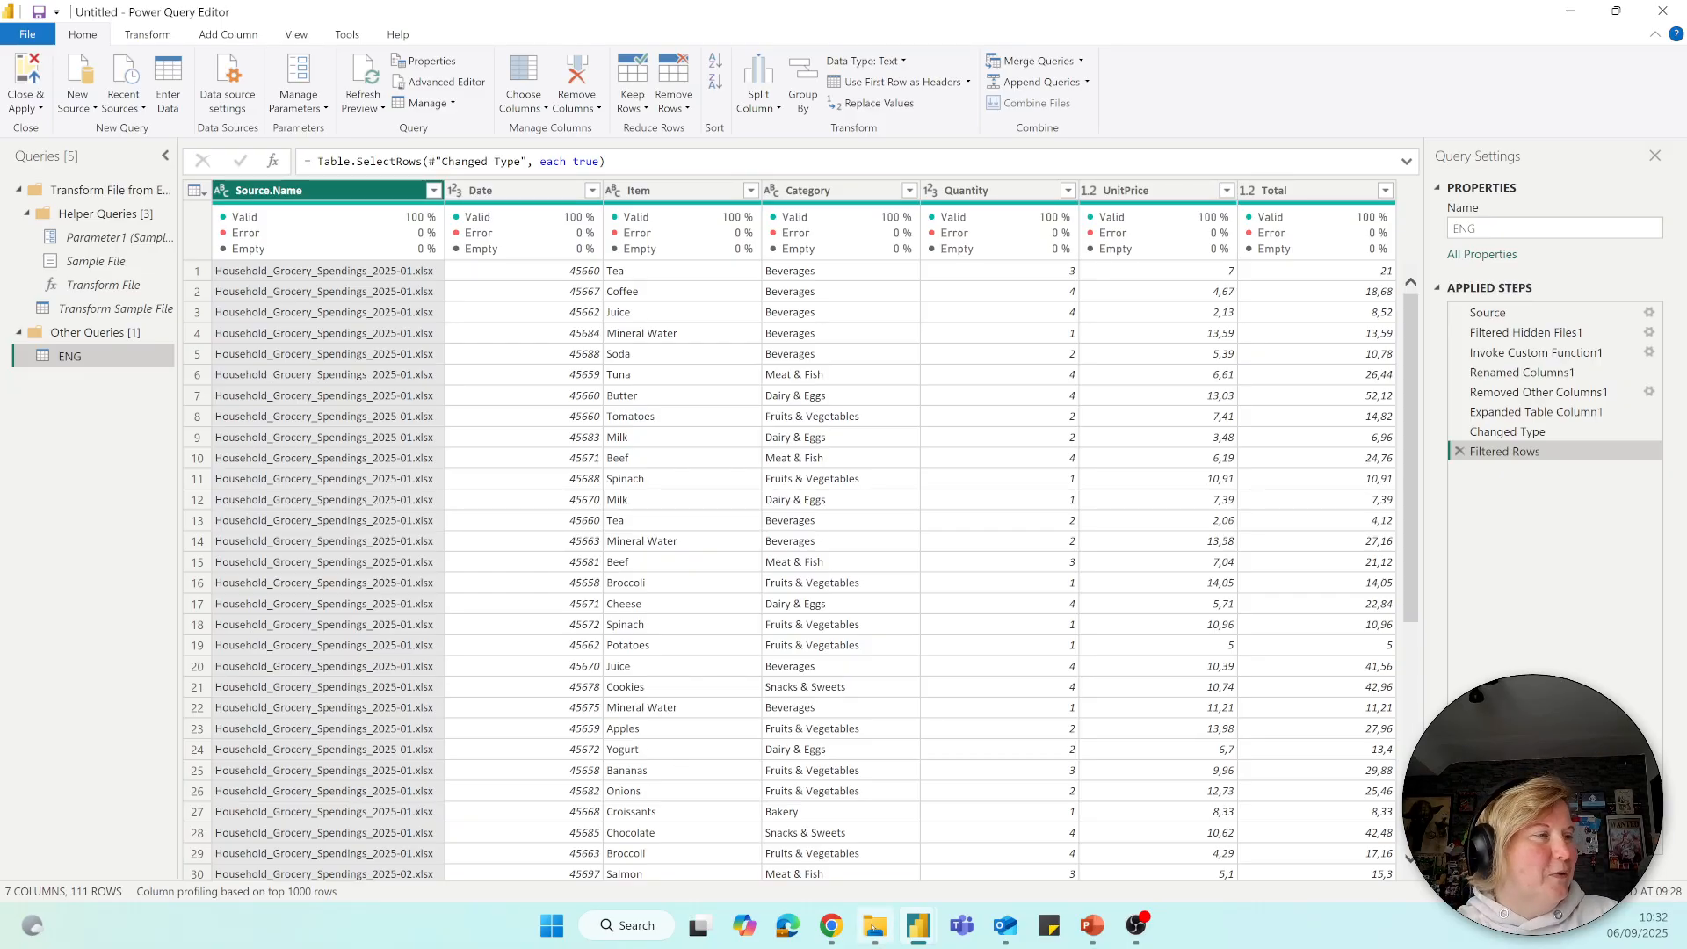
Switch to File Explorer and move its window fully into view over the query preview.
click(874, 926)
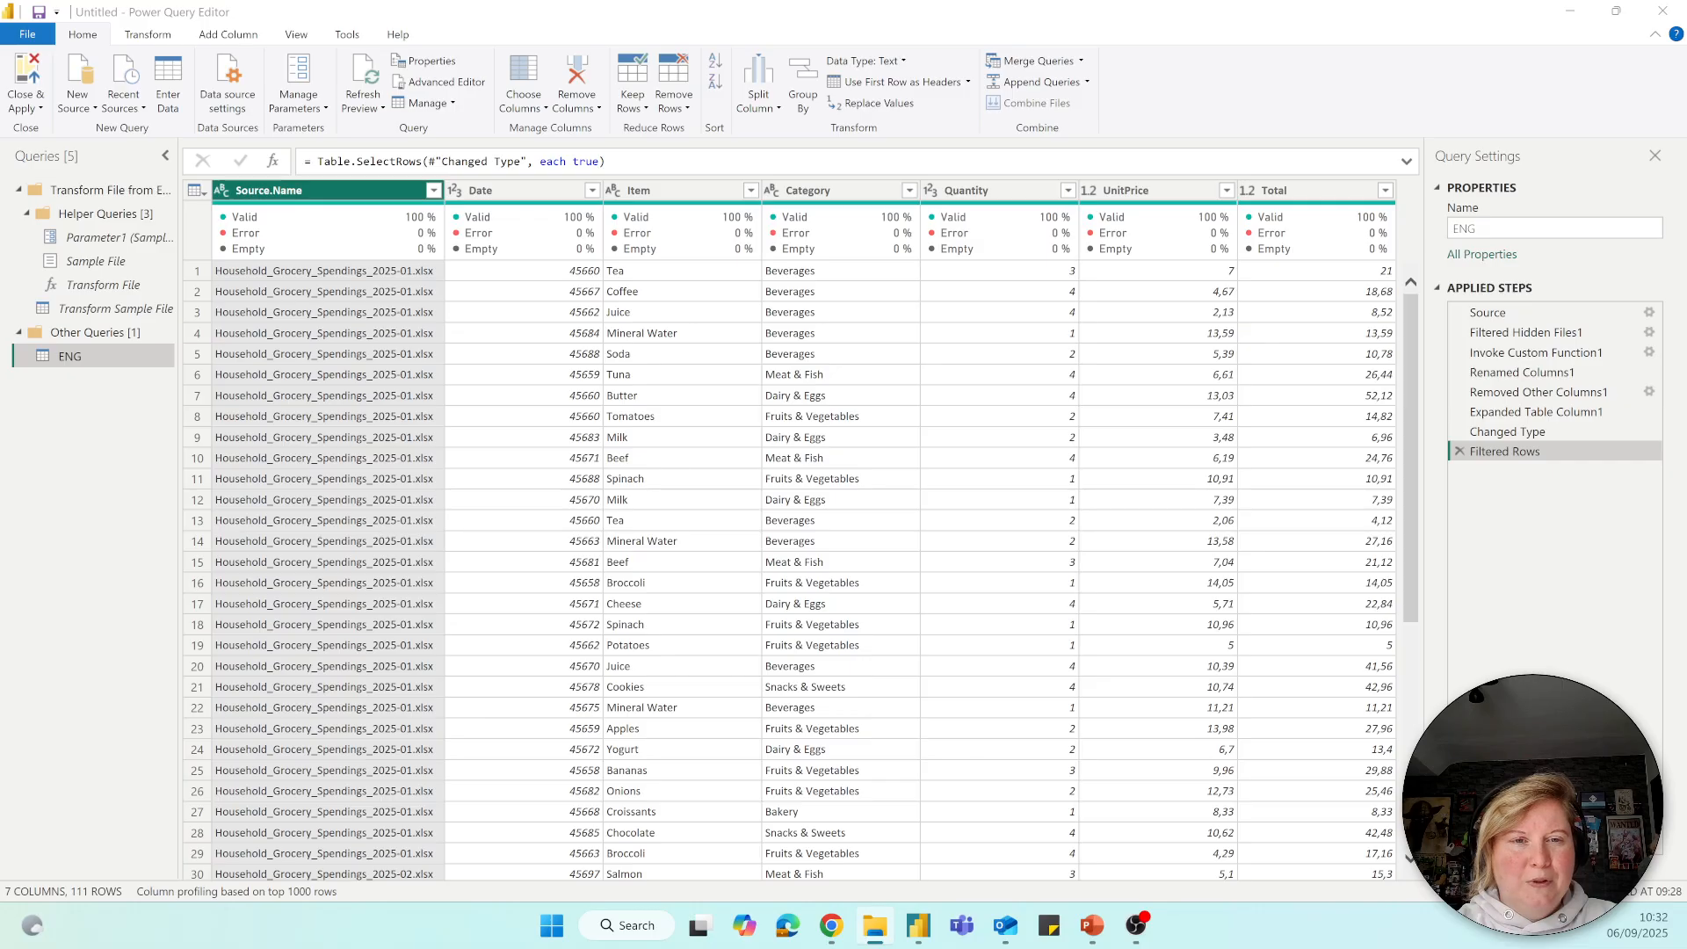
drag(1686, 475, 970, 380)
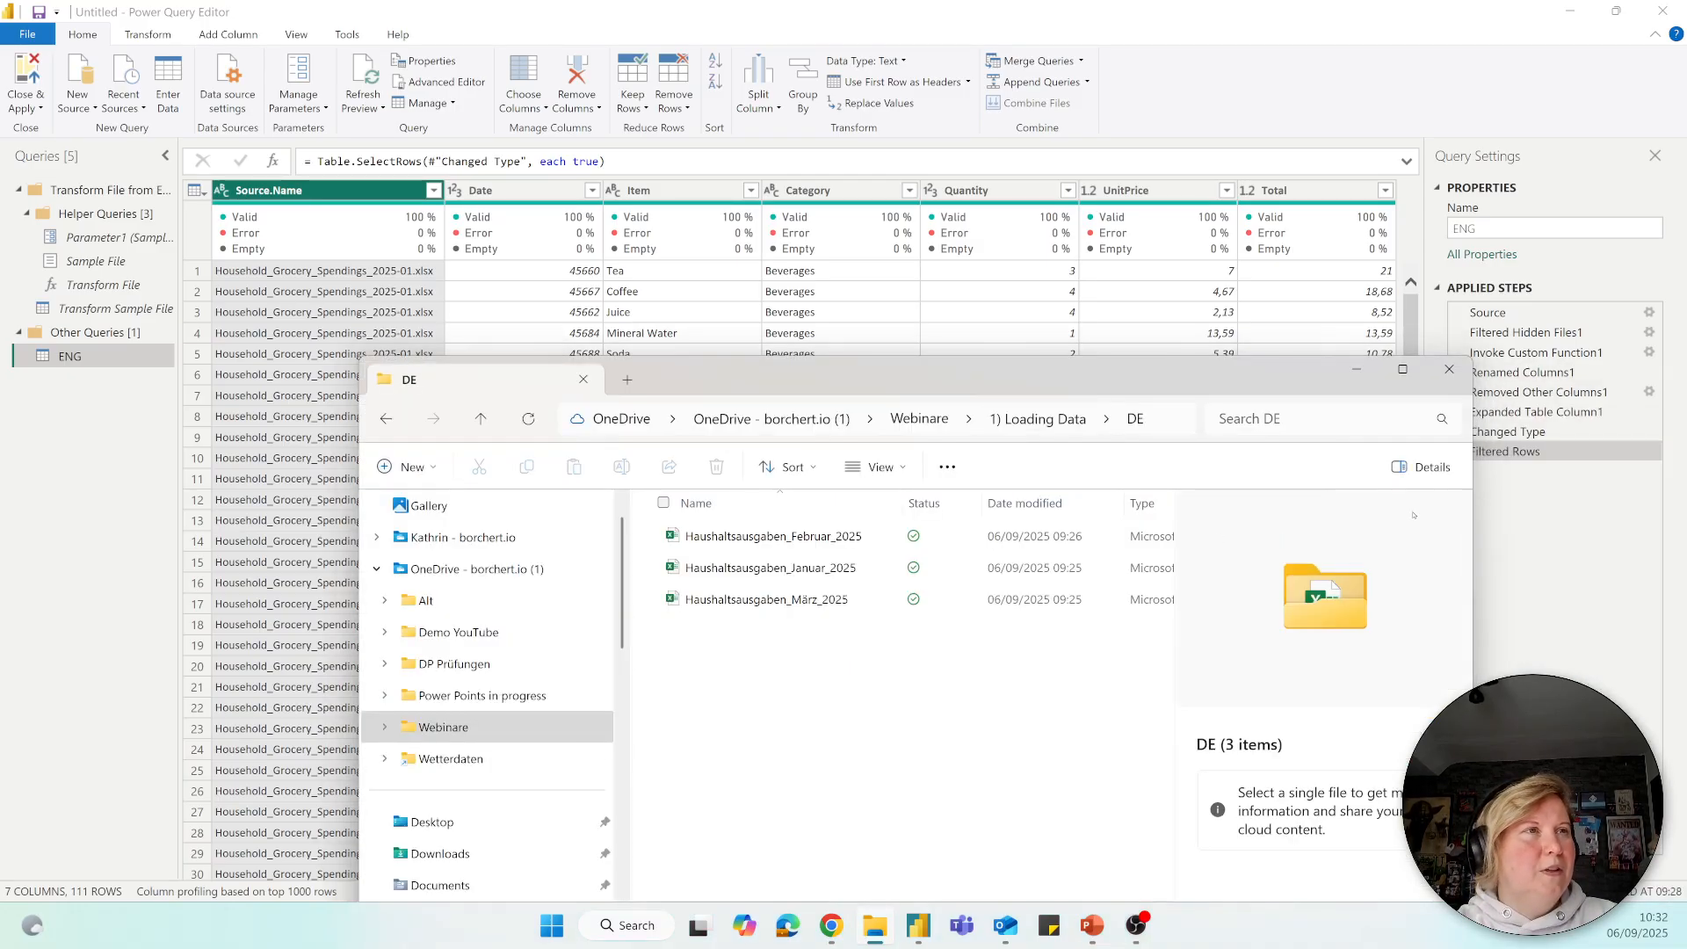
drag(1191, 387, 1242, 147)
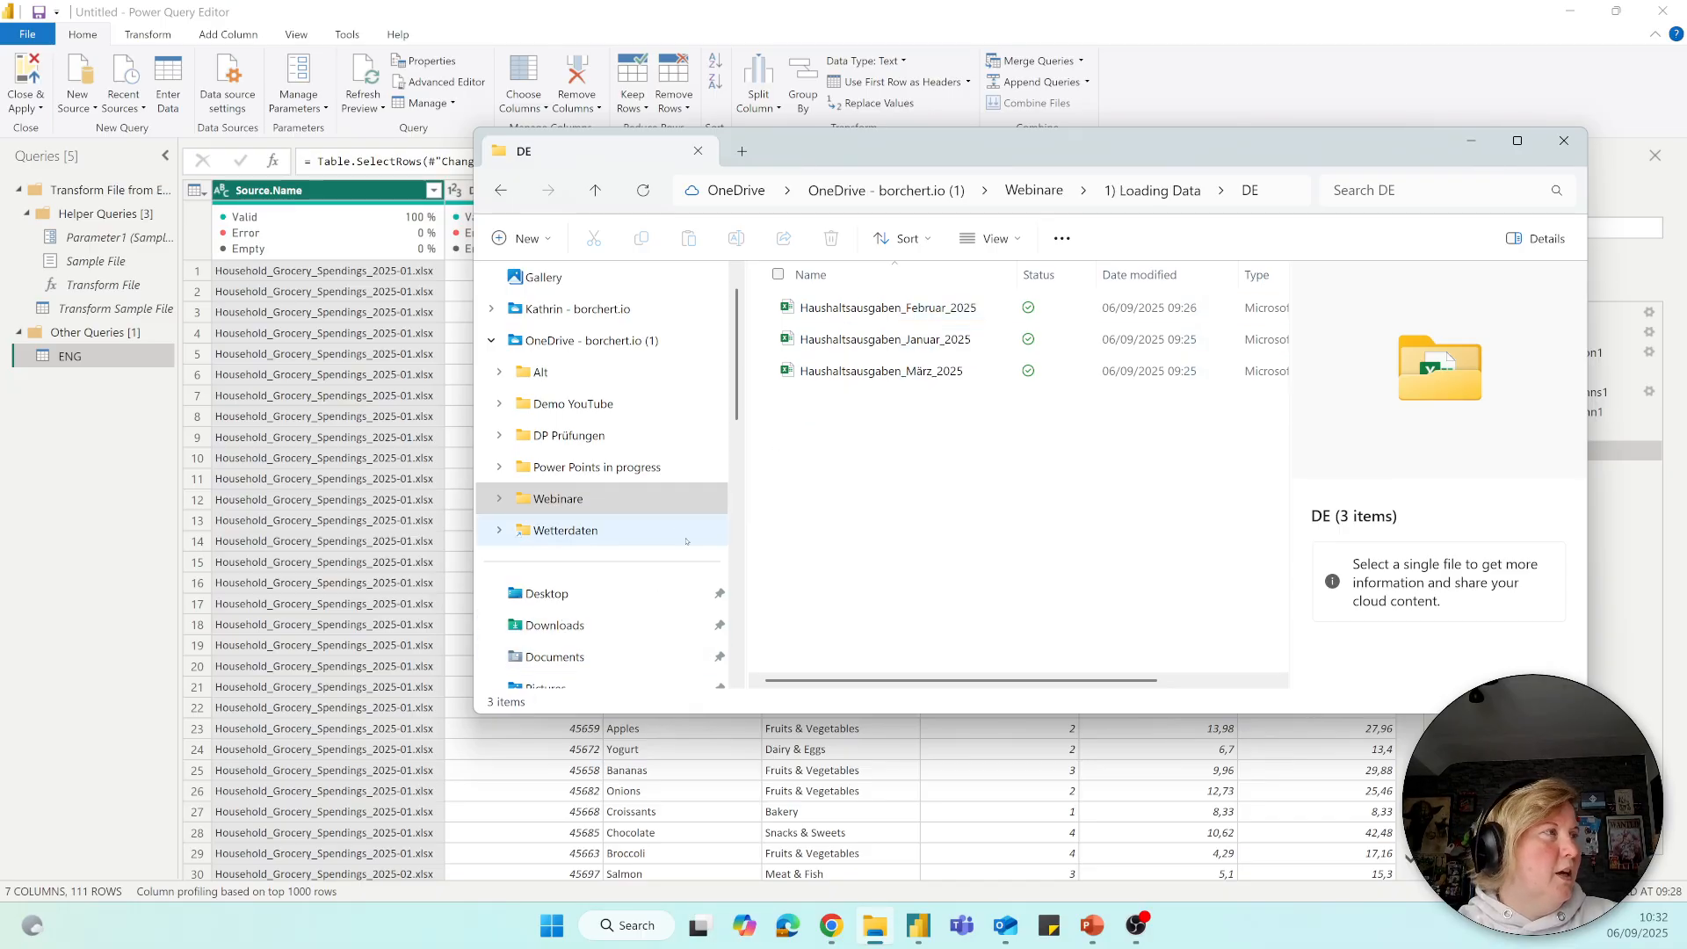
click(694, 625)
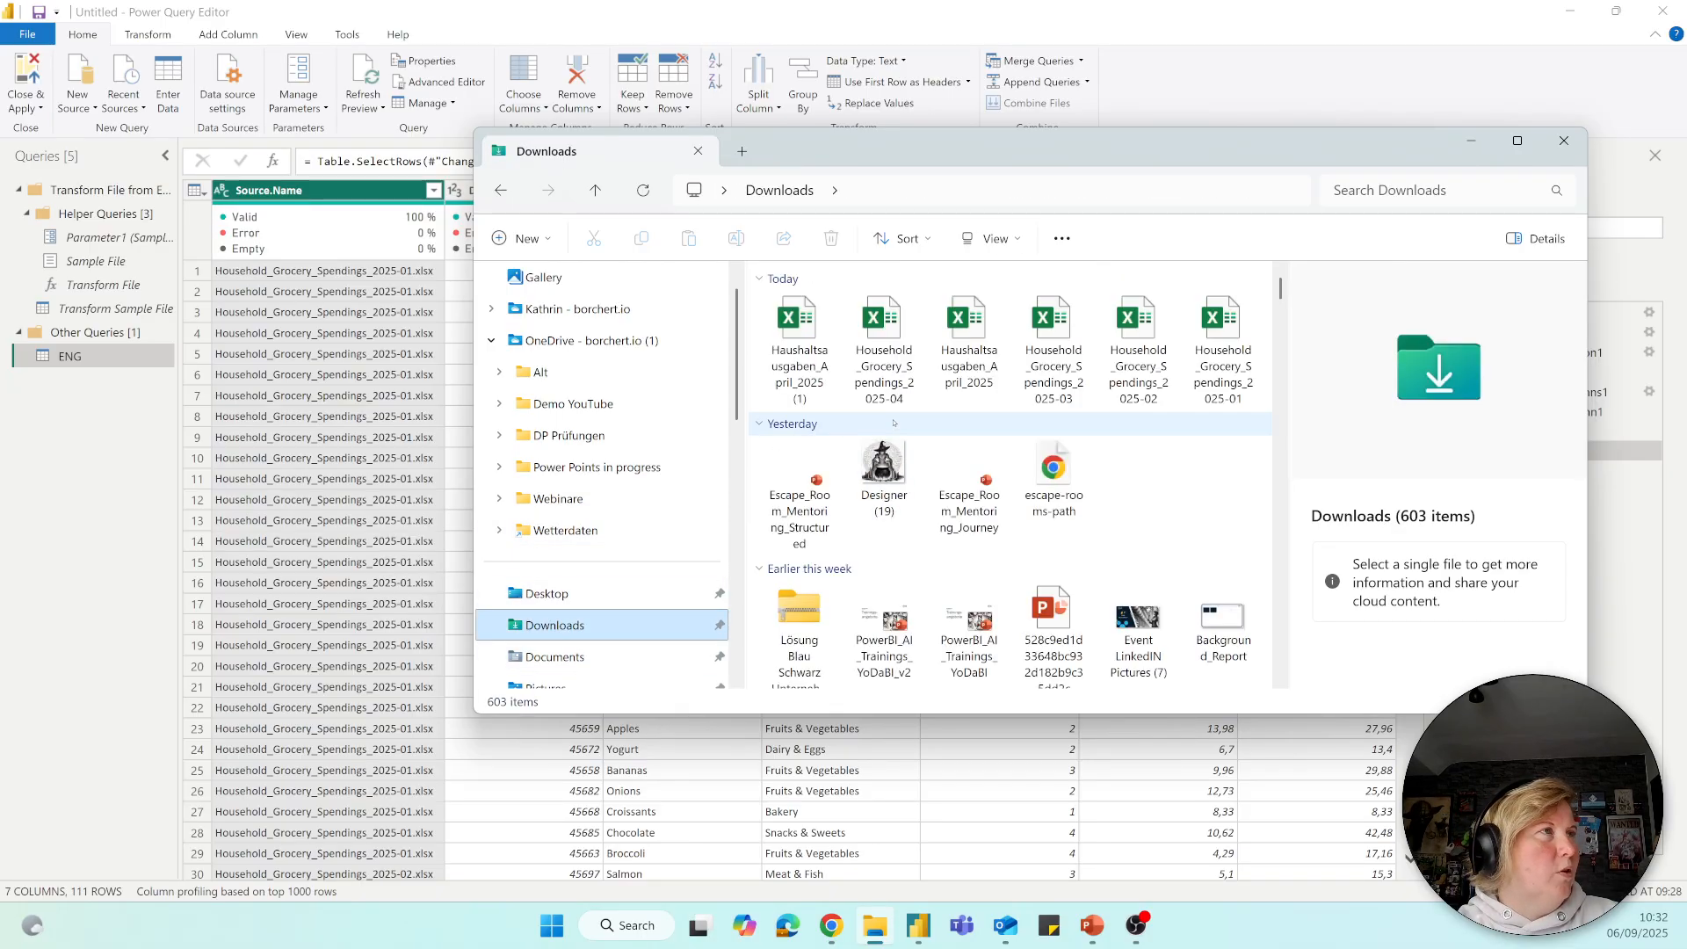
click(975, 348)
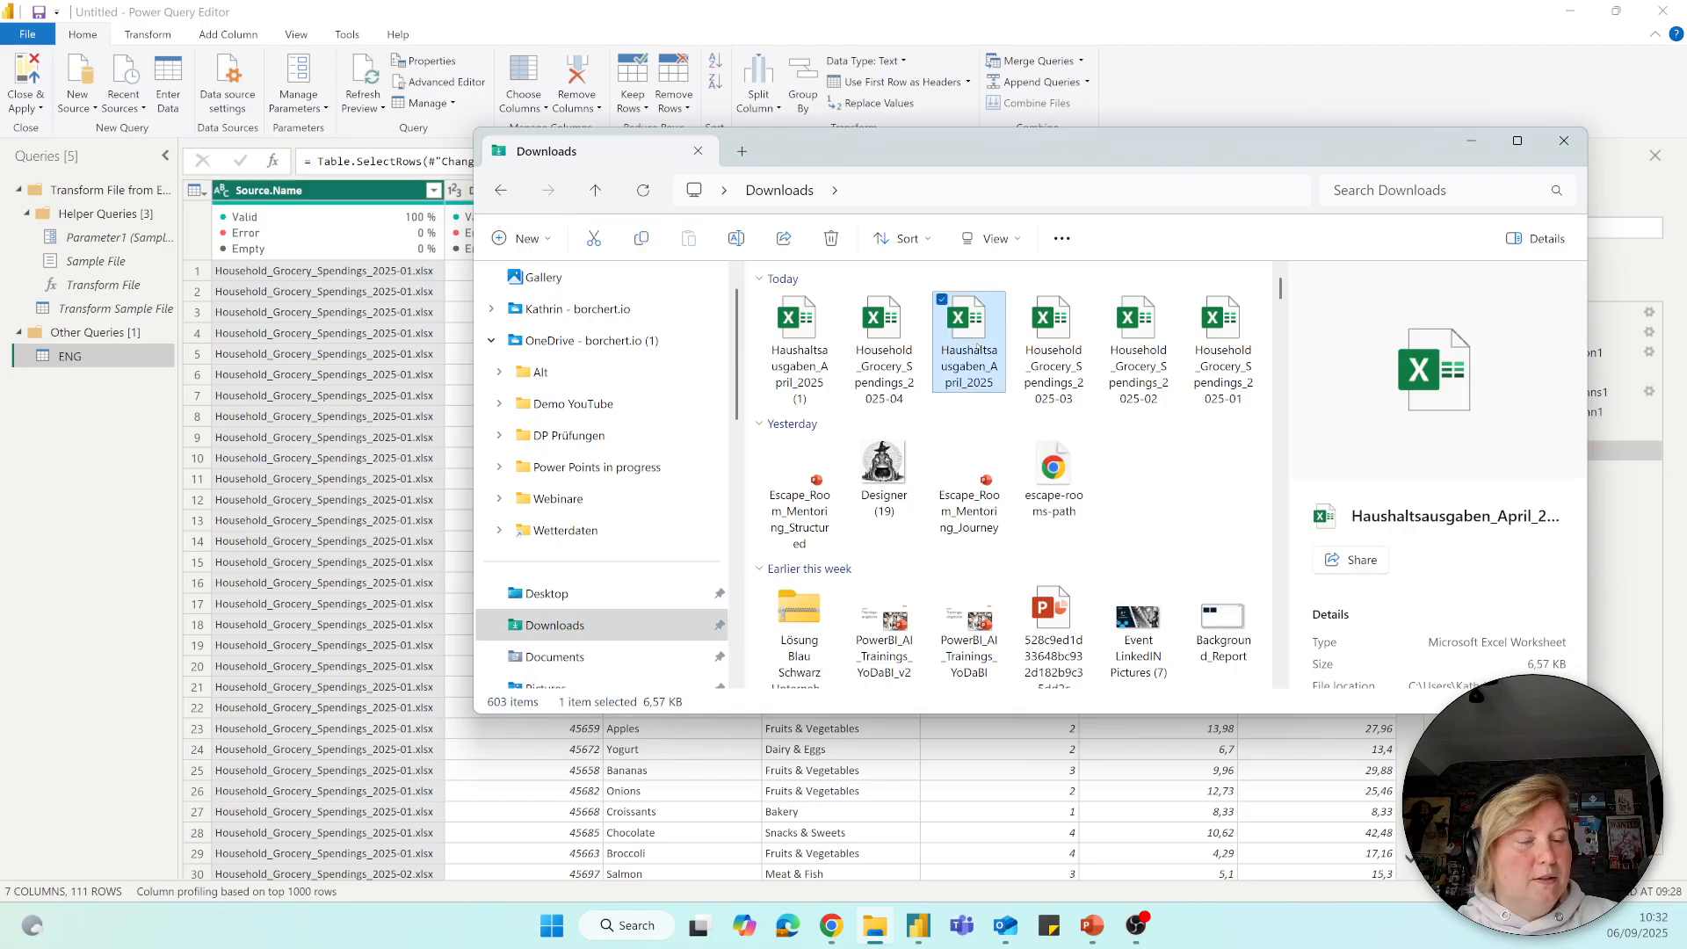
key(ctrl+c)
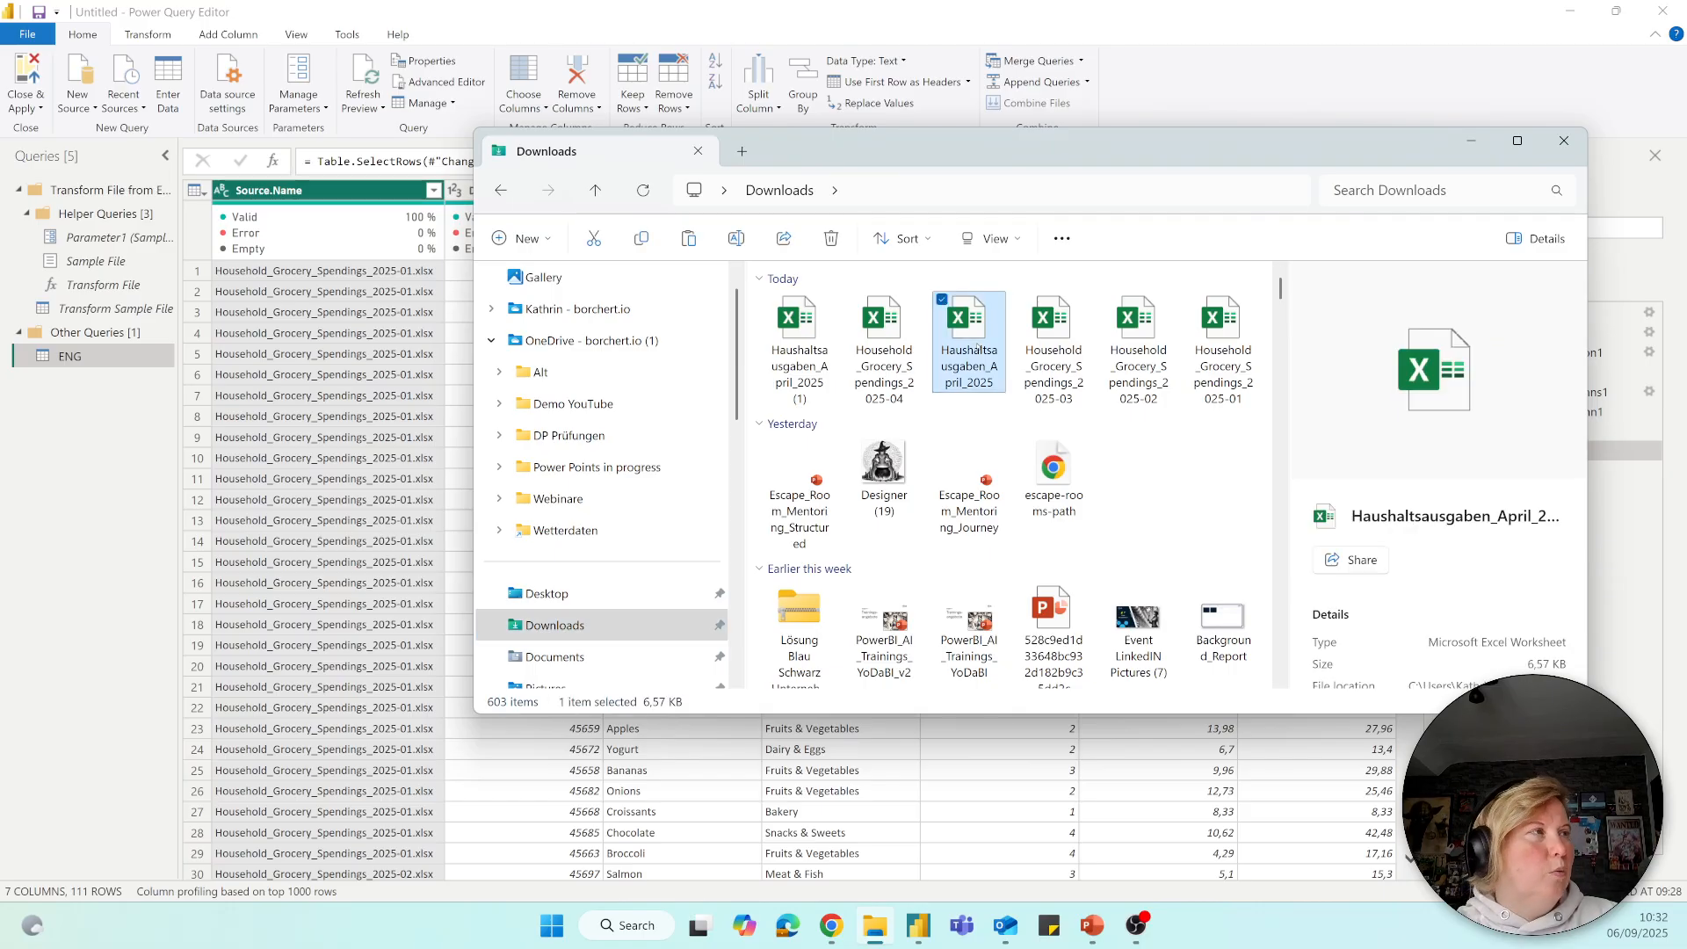
click(538, 499)
click(834, 308)
double_click(841, 307)
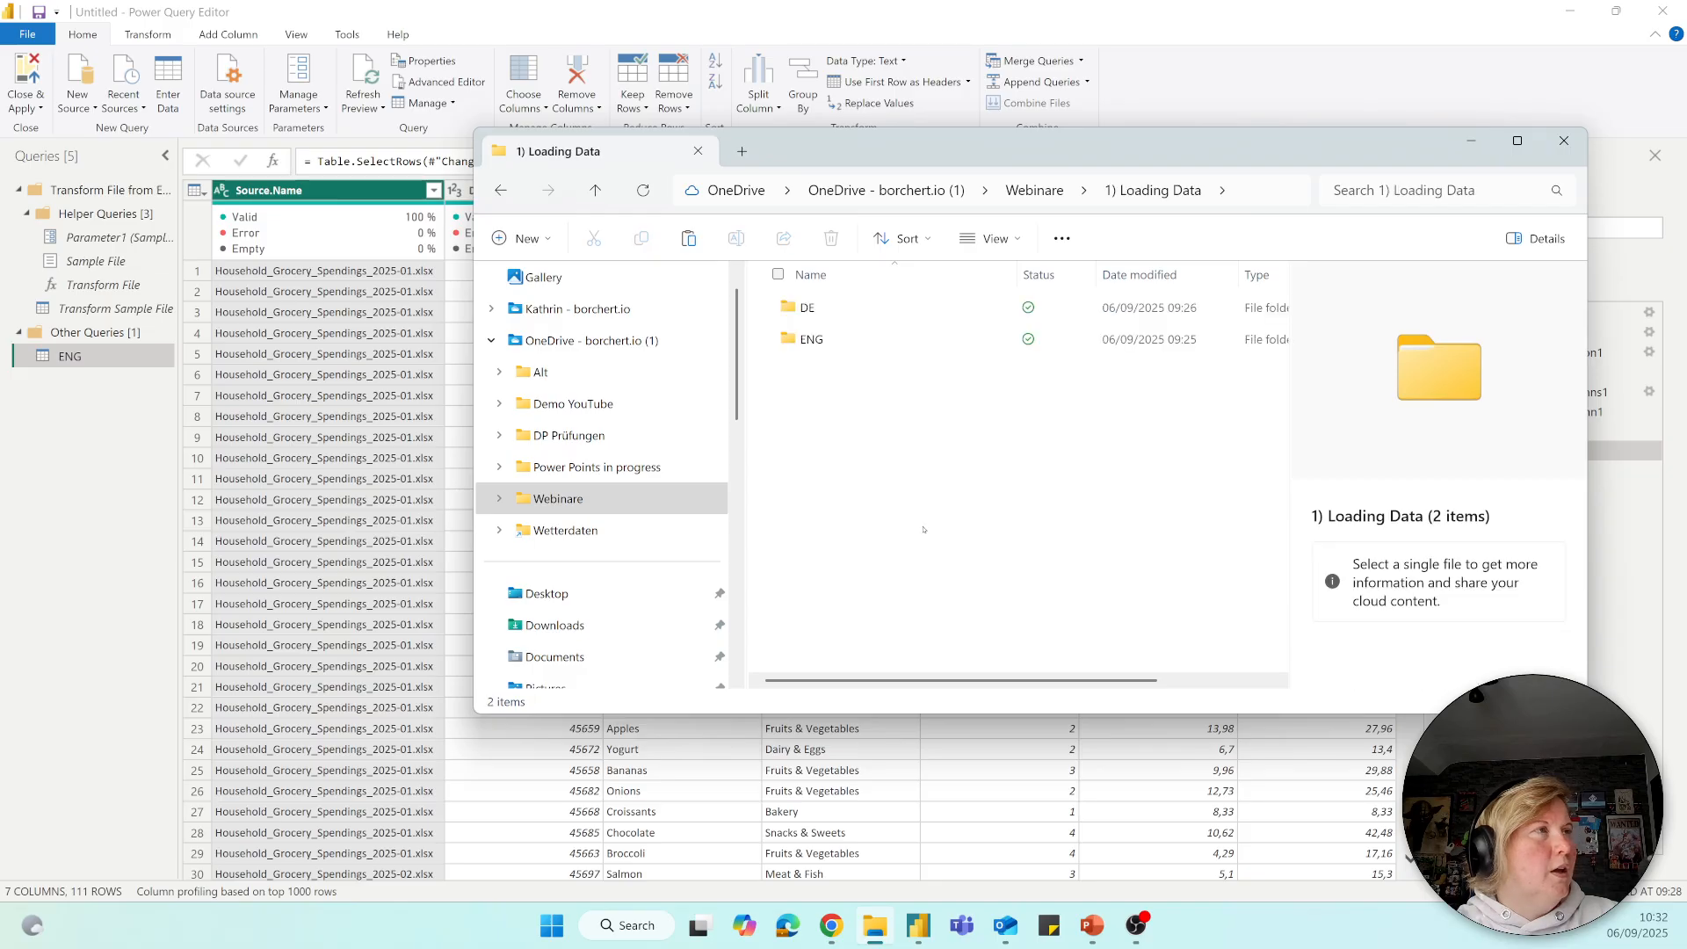
double_click(813, 340)
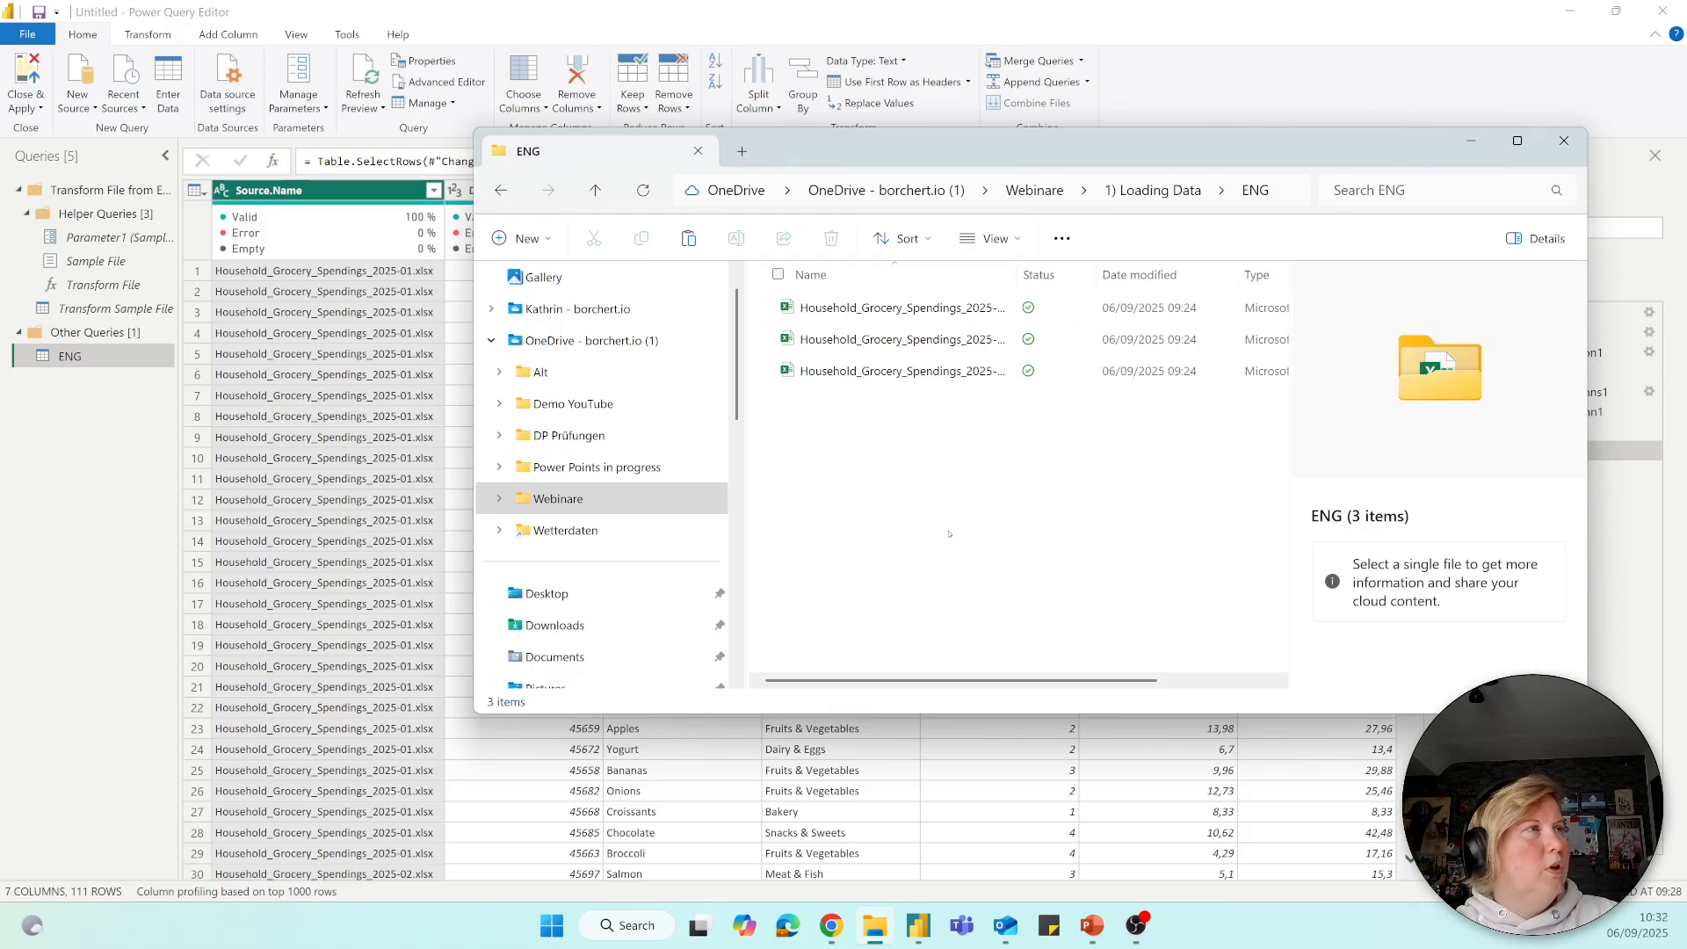
key(ctrl+v)
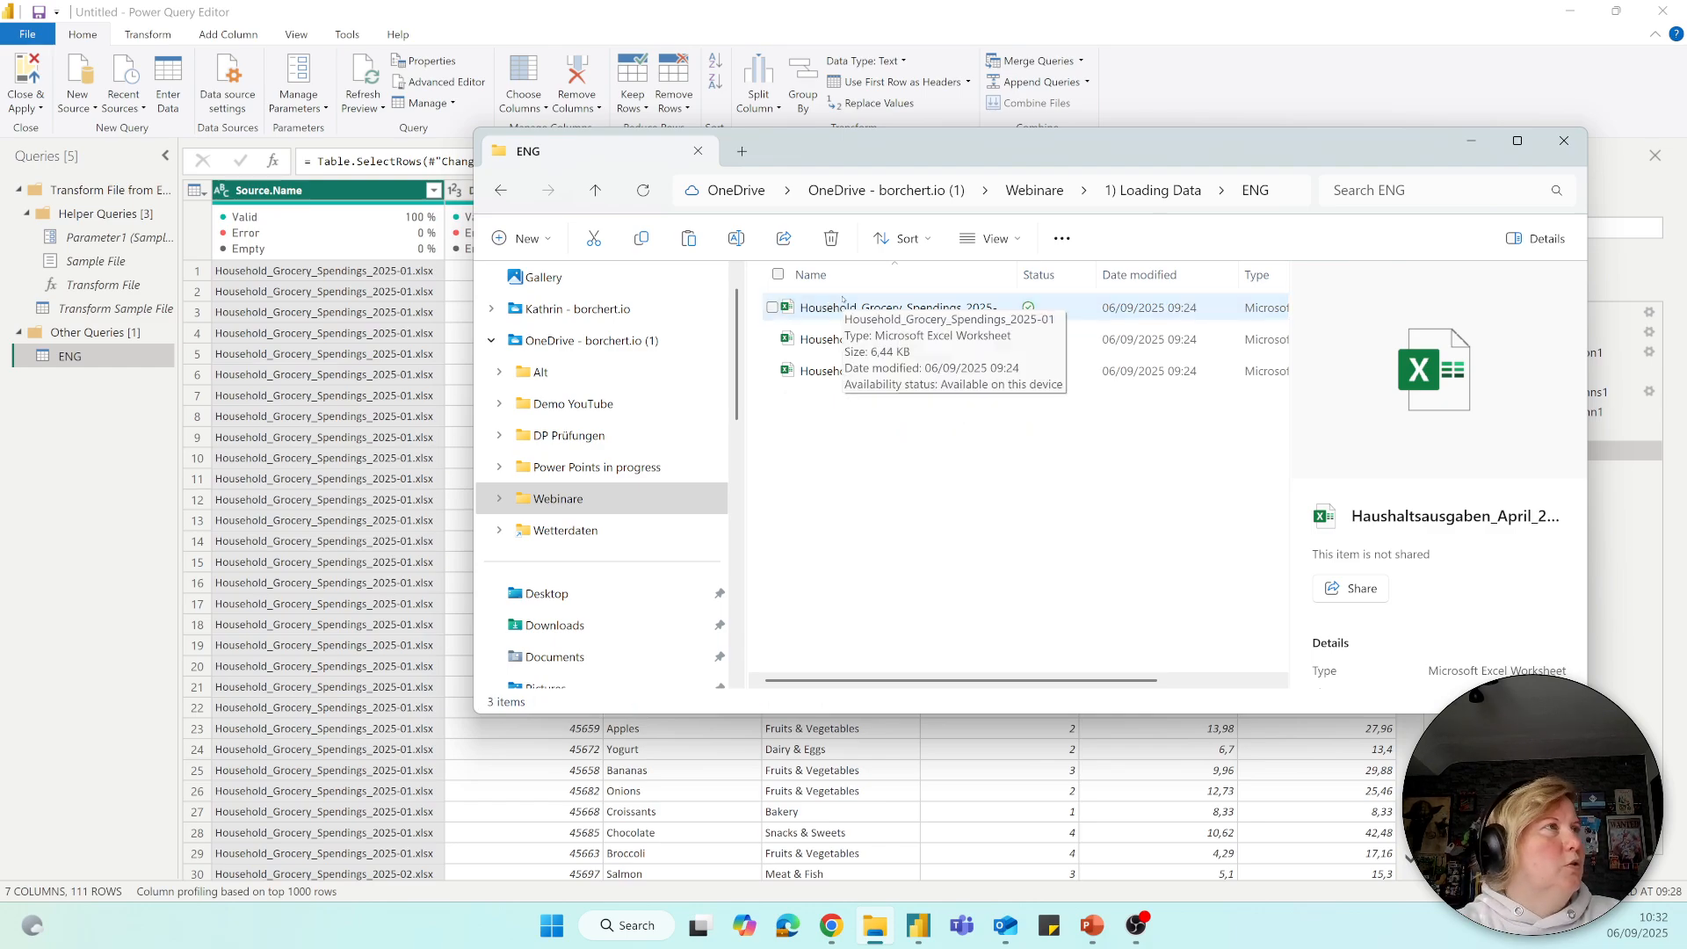
key(Delete)
Copy Household_Grocery_Spendings_2025-04 from Downloads into the ENG folder under Webinare > 1) Loading Data, and widen the Name column to show full file names.
click(555, 627)
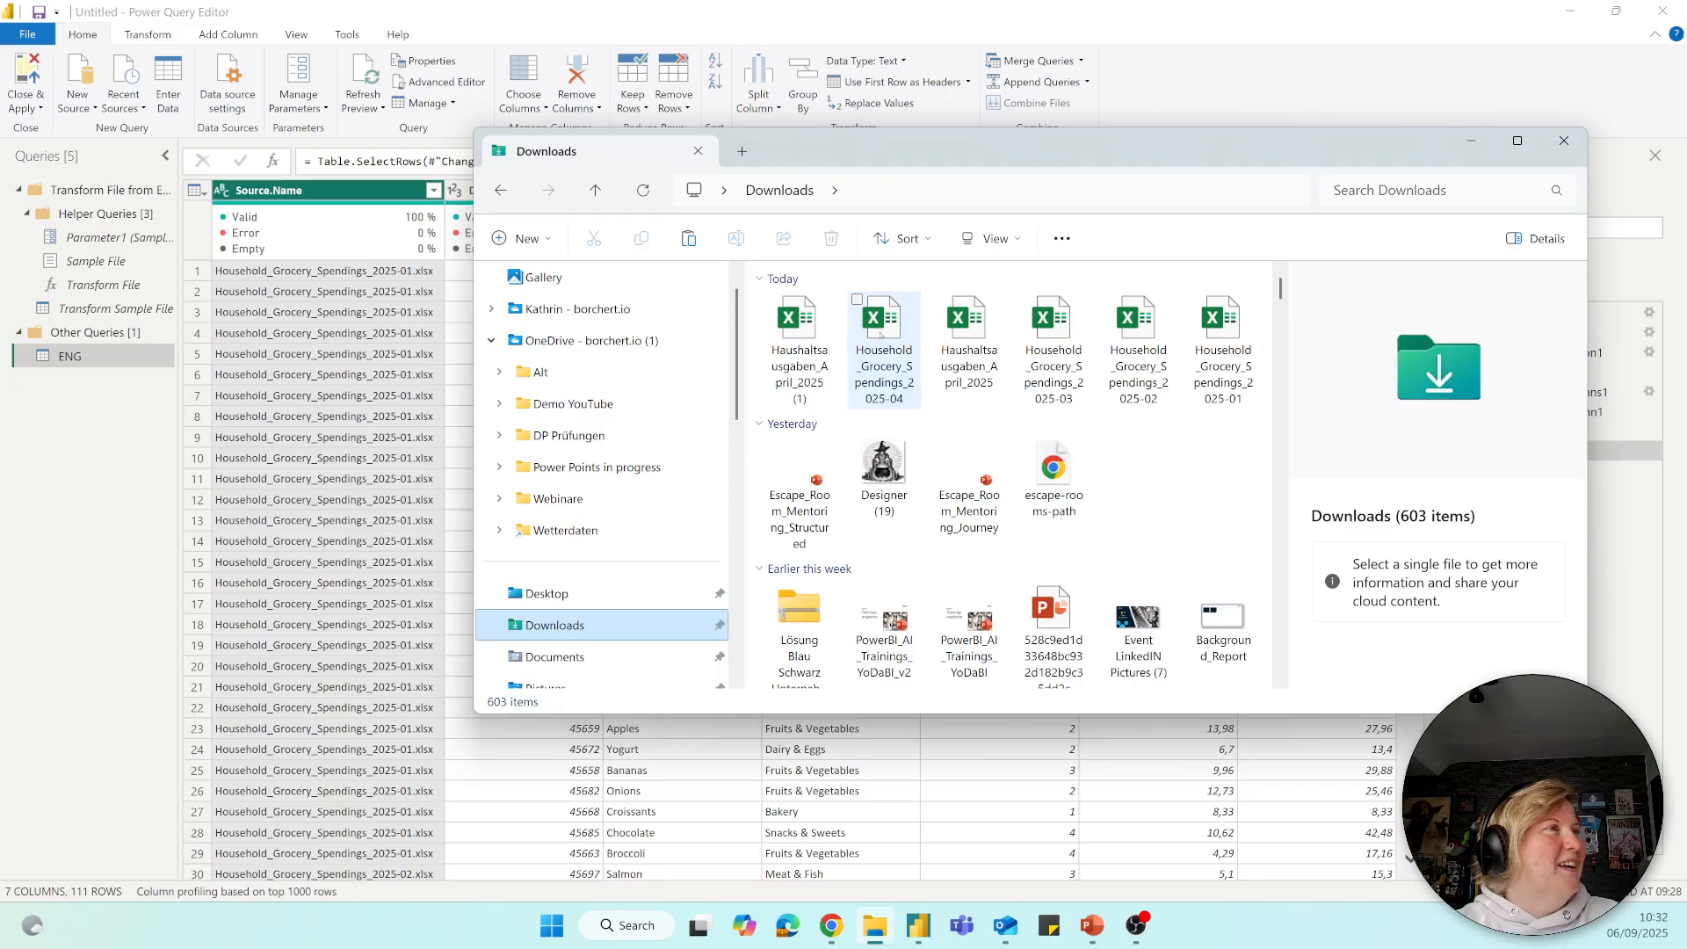
click(882, 332)
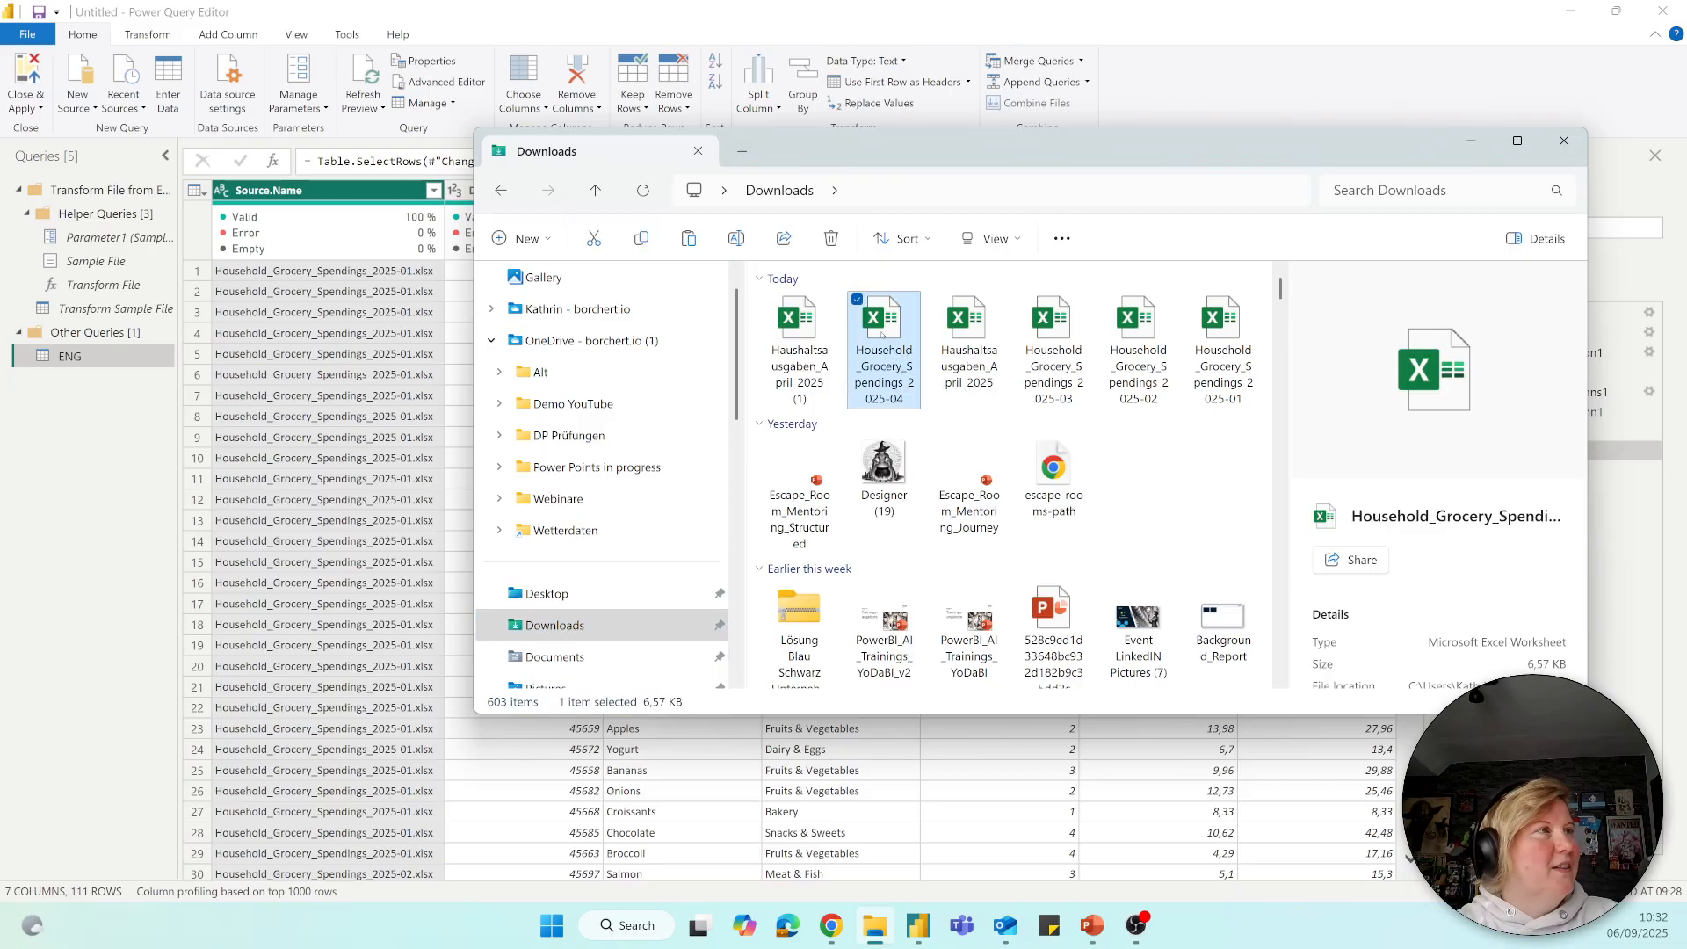
click(559, 498)
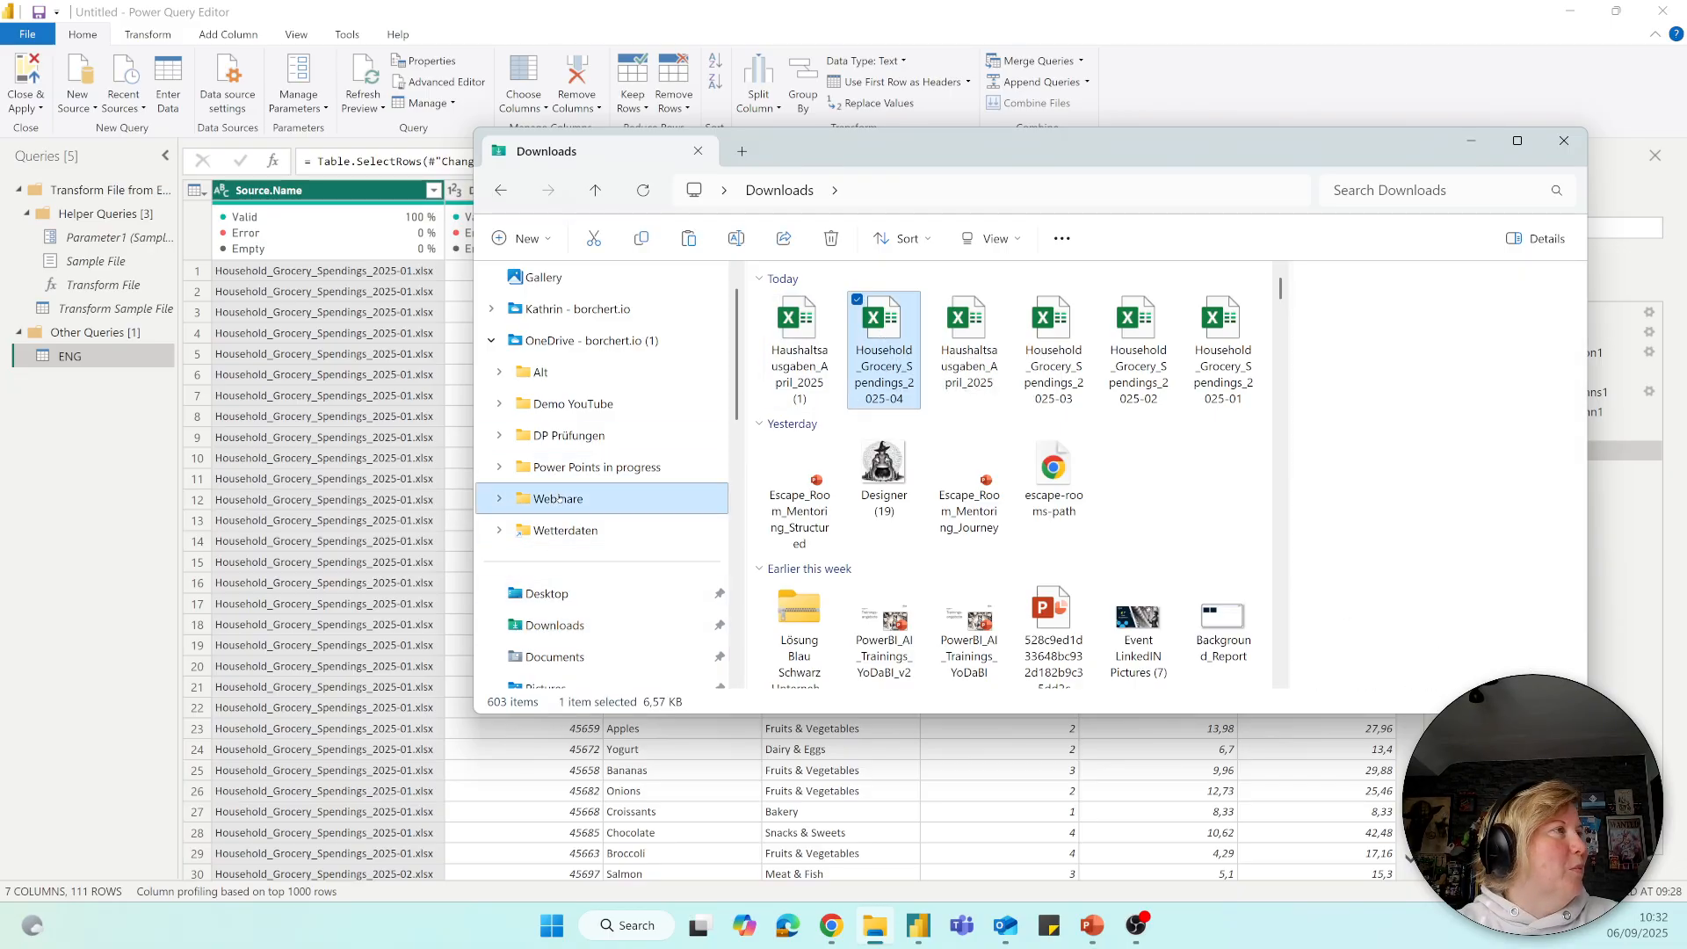
double_click(846, 309)
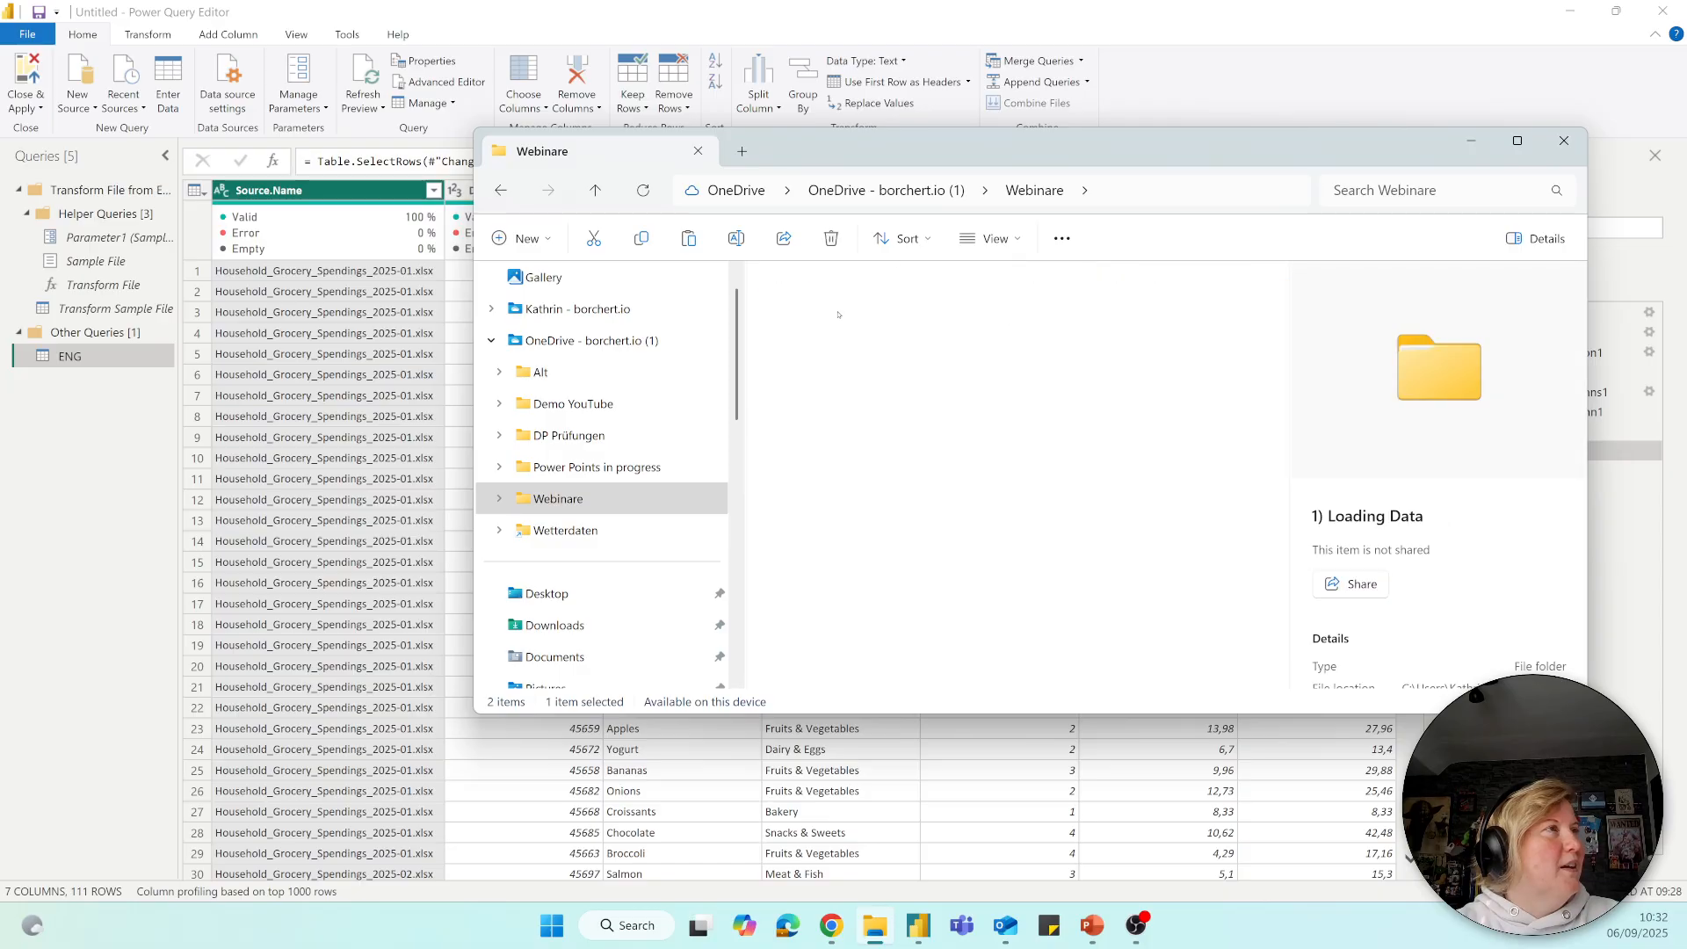
double_click(802, 339)
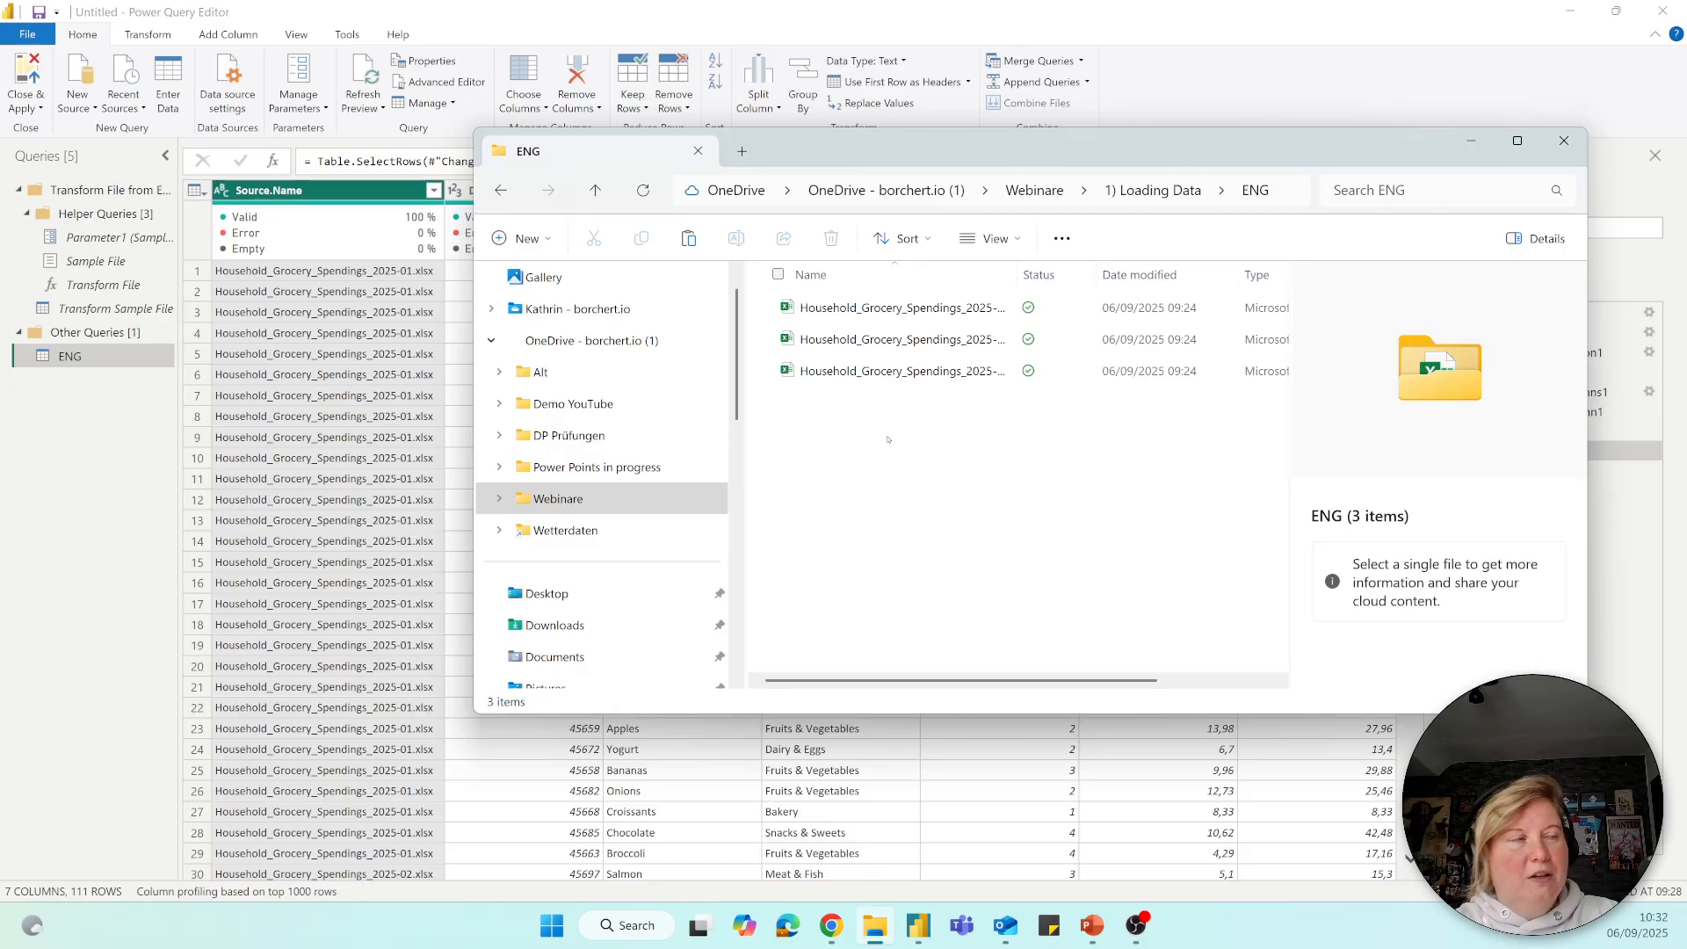
key(ctrl+v)
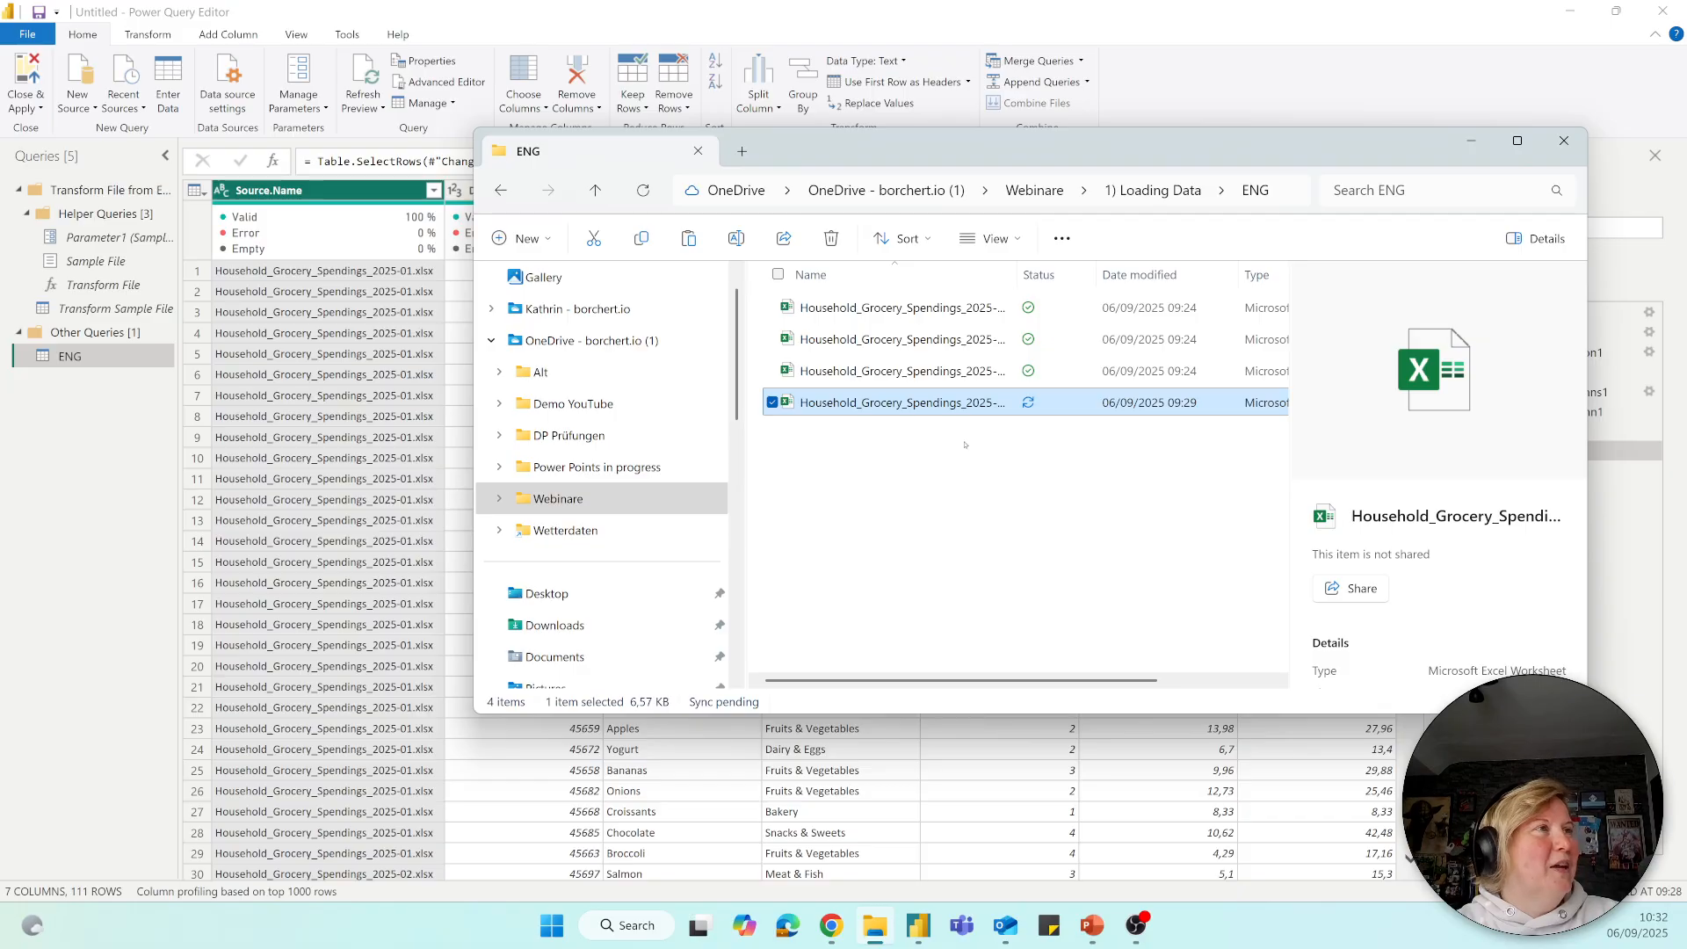
drag(1016, 275, 1080, 275)
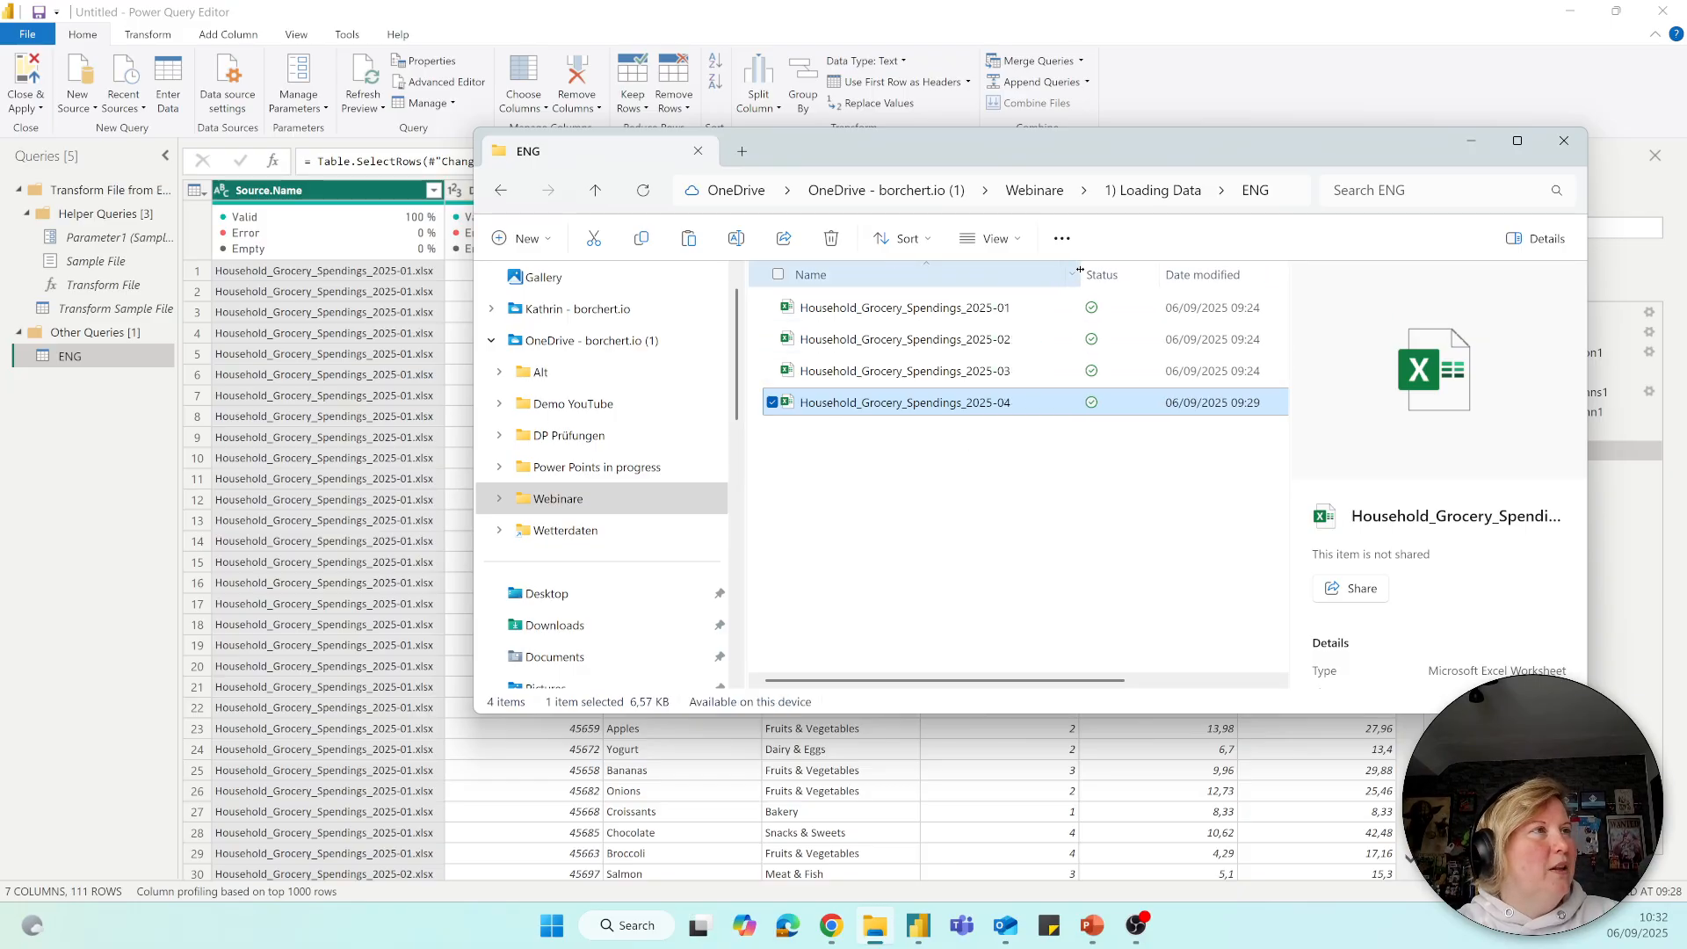
Return to Power Query Editor, refresh the ENG query's preview, and check the source files listed in the Source.Name filter.
click(1468, 137)
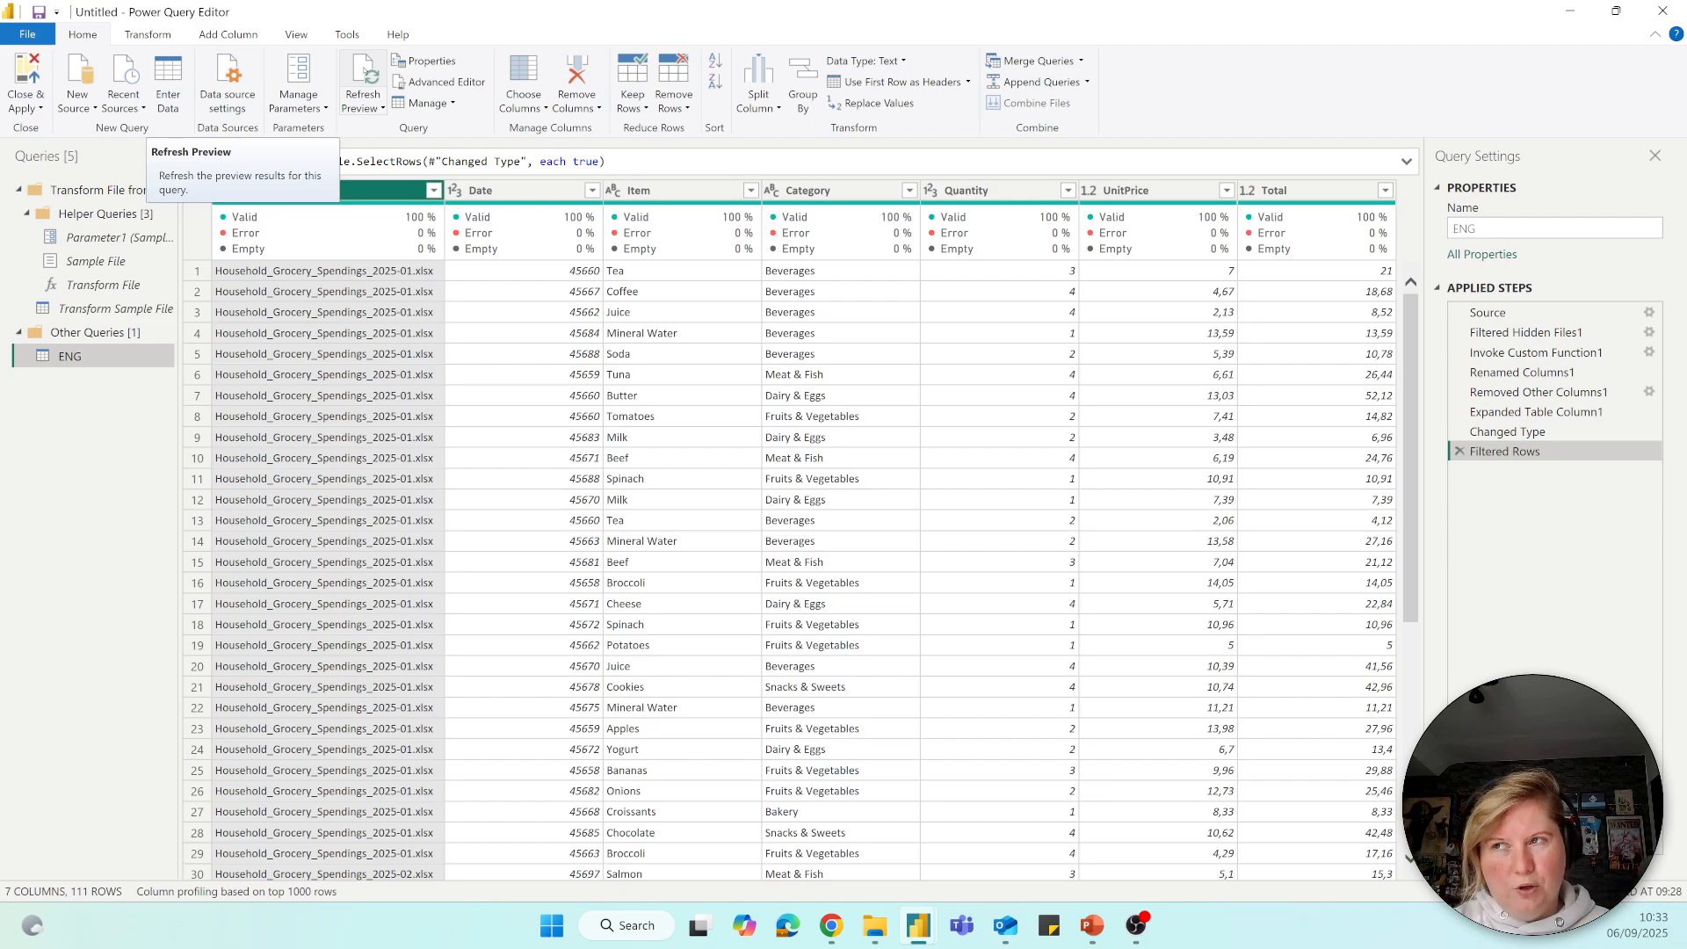
click(363, 84)
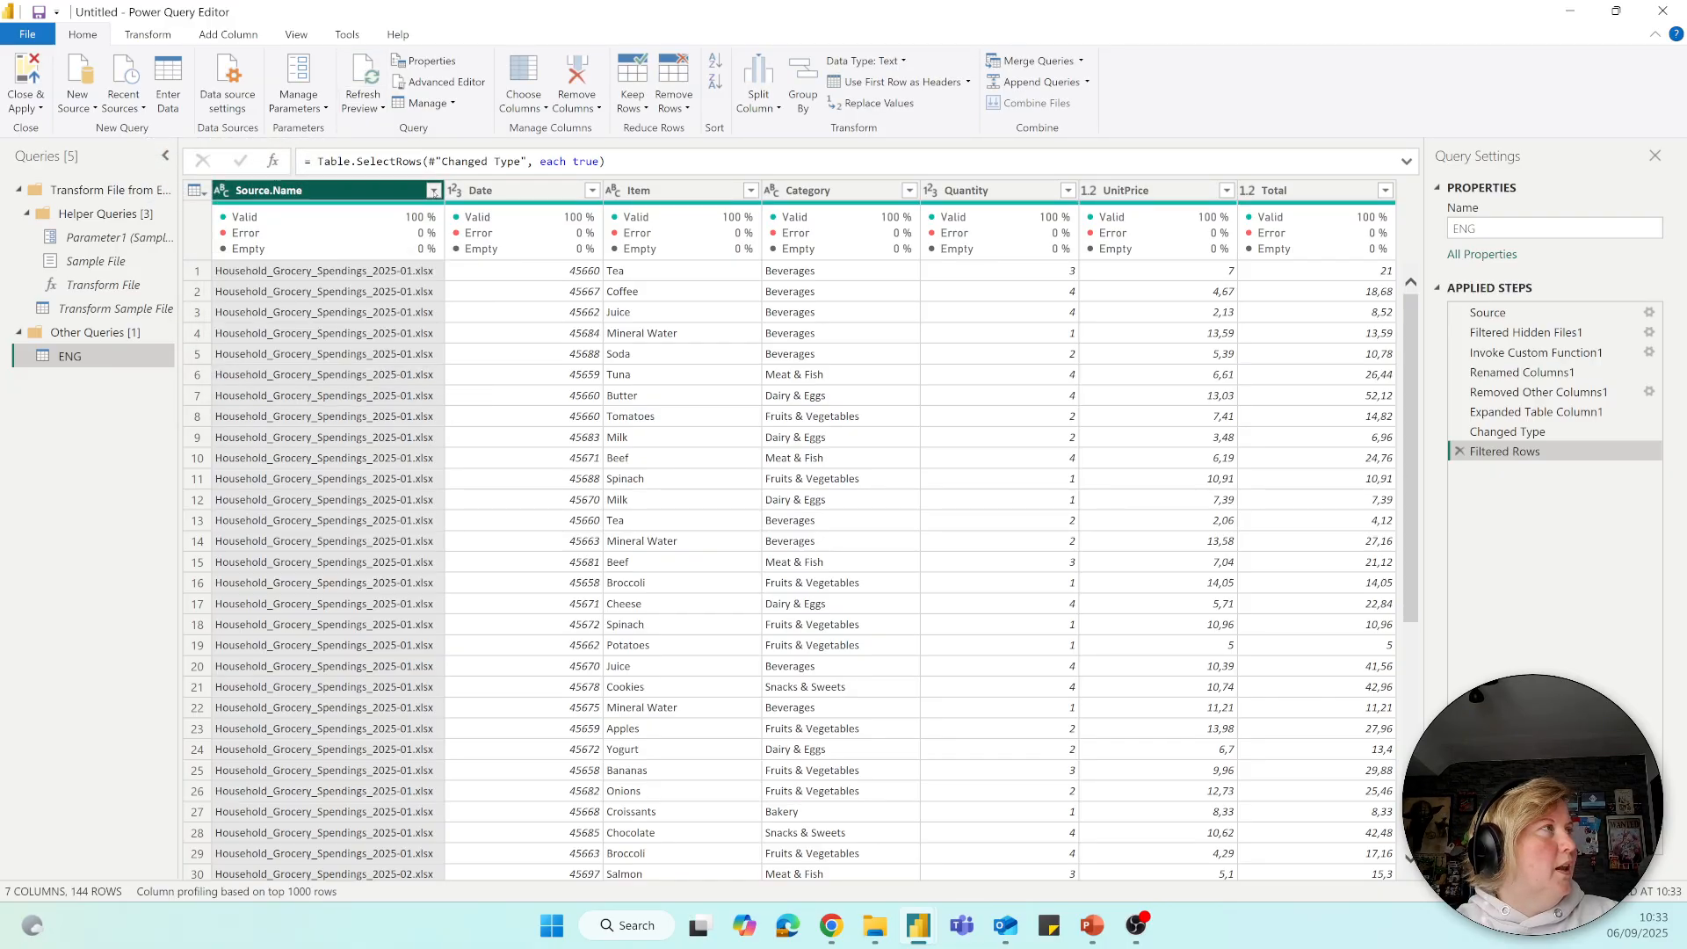
click(434, 191)
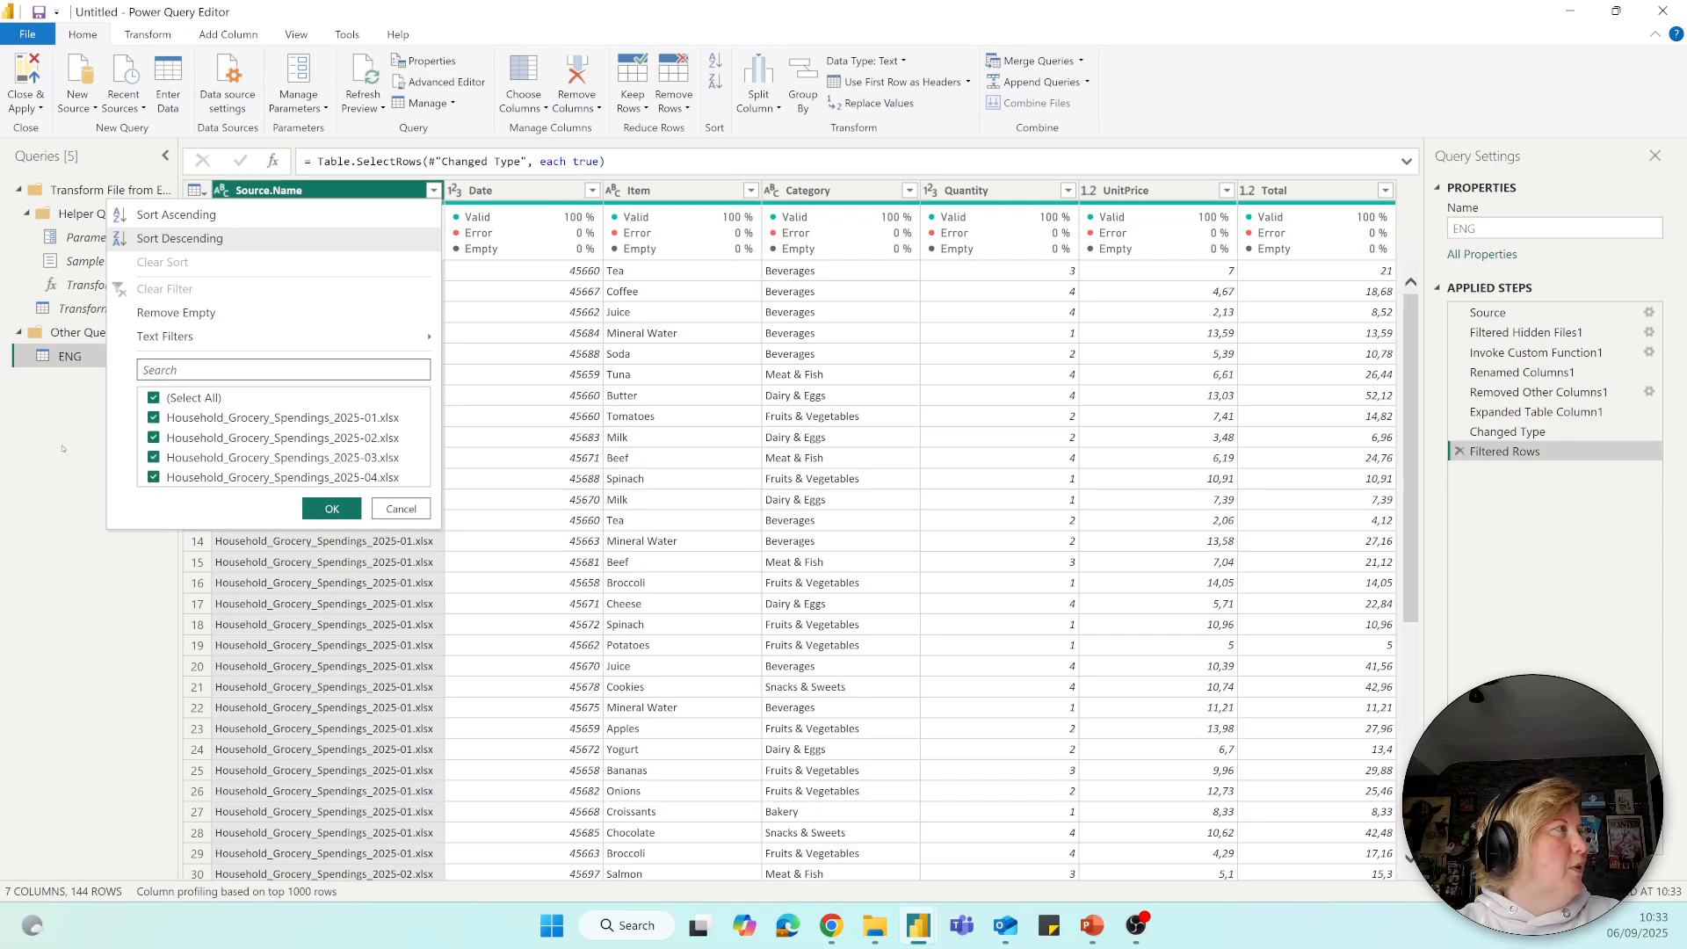
click(62, 449)
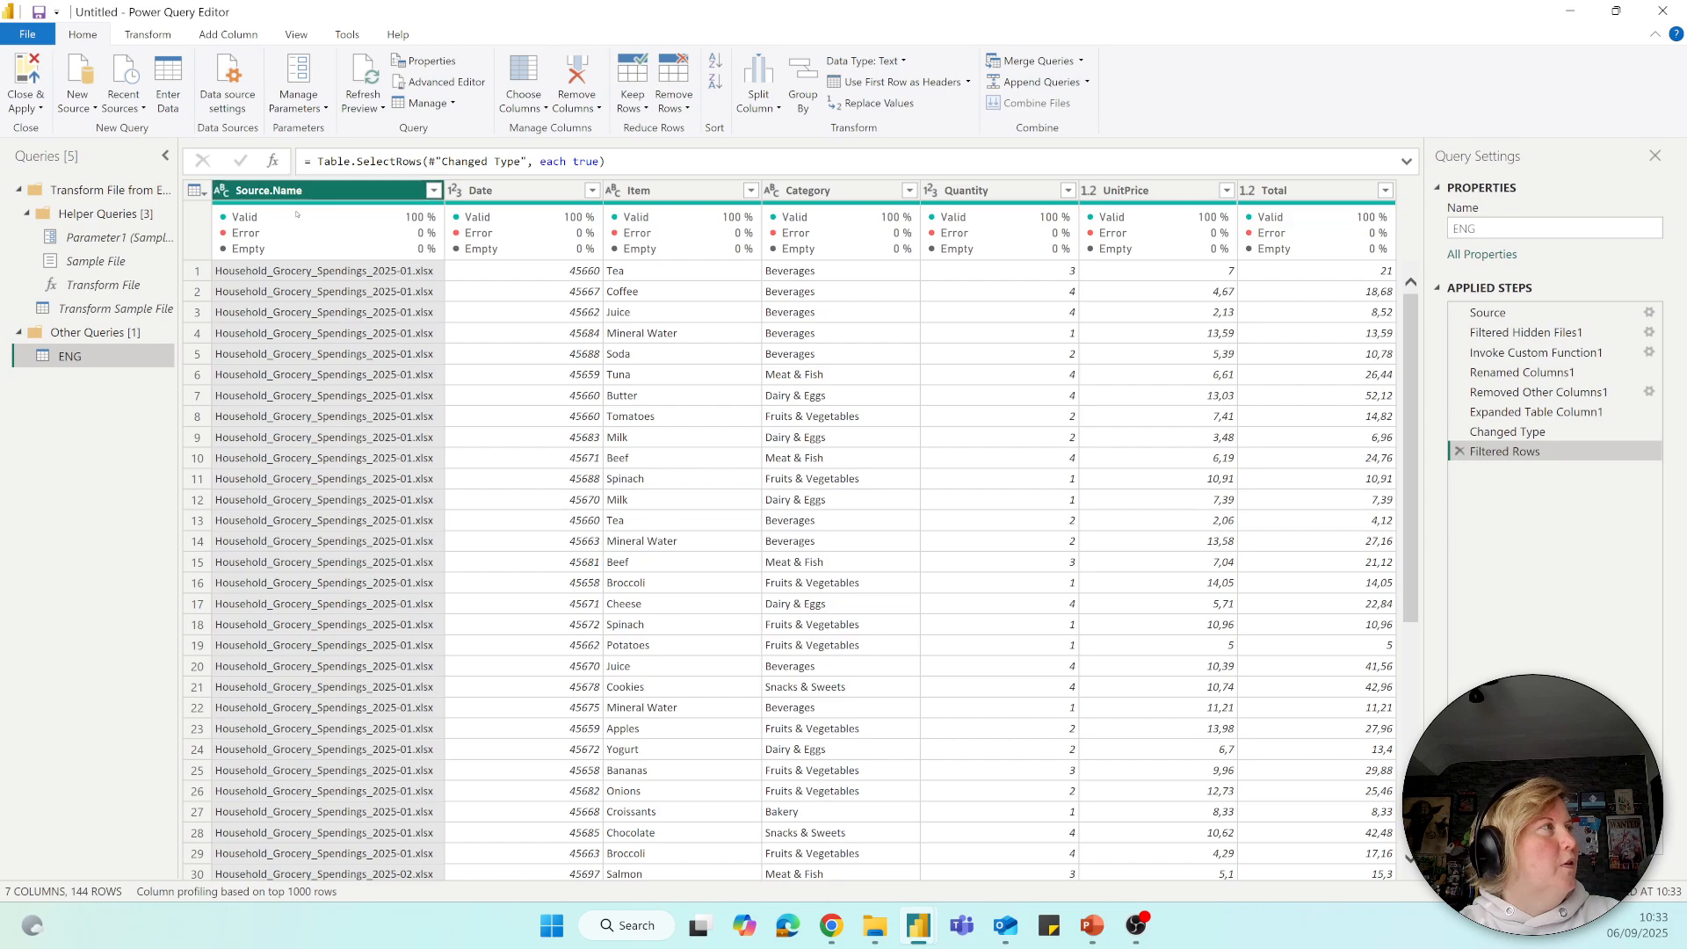
Examine the column quality figures of Source.Name, and turn the column quality display off and back on.
mouse_move(266, 217)
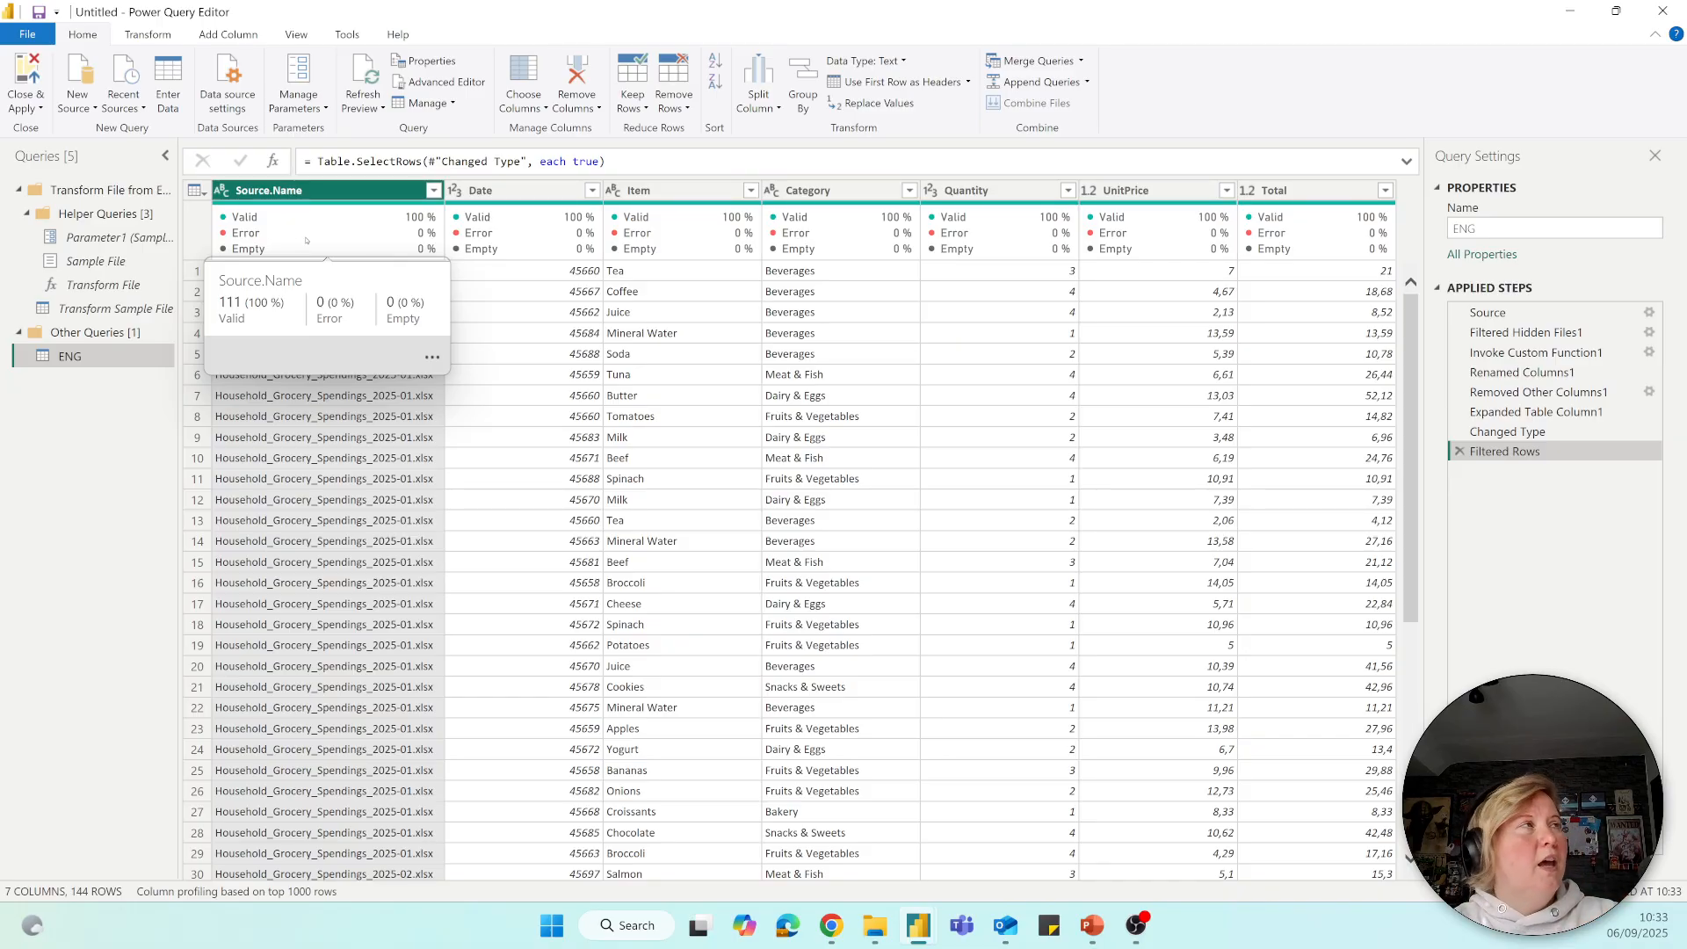
click(304, 32)
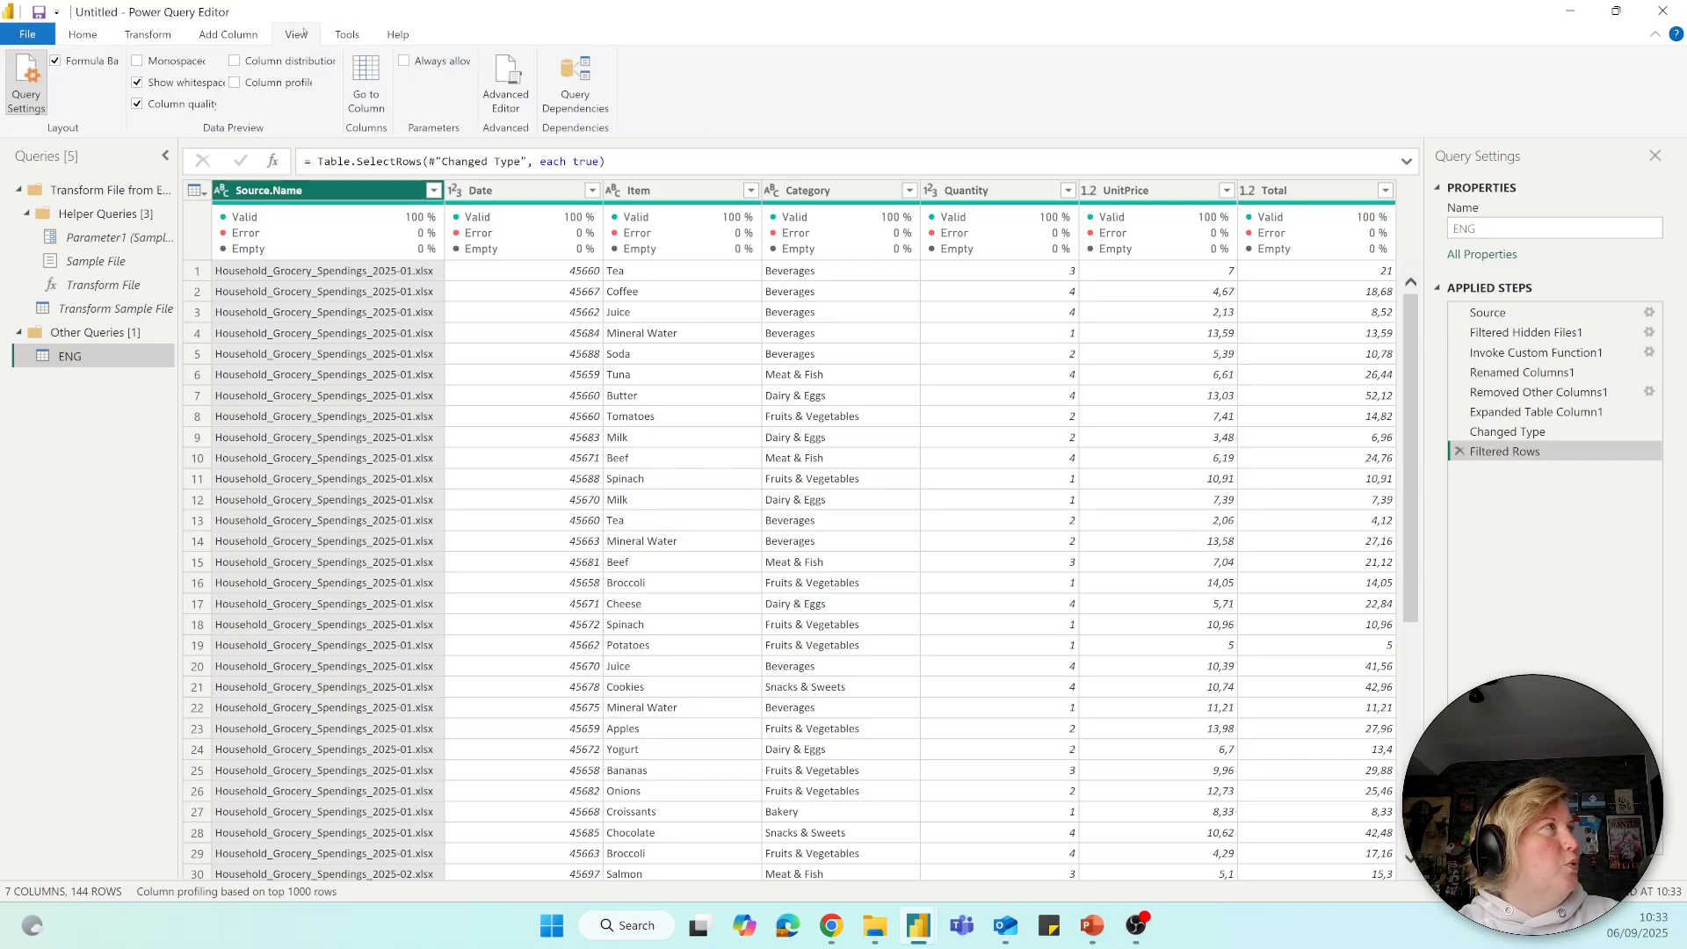
click(138, 103)
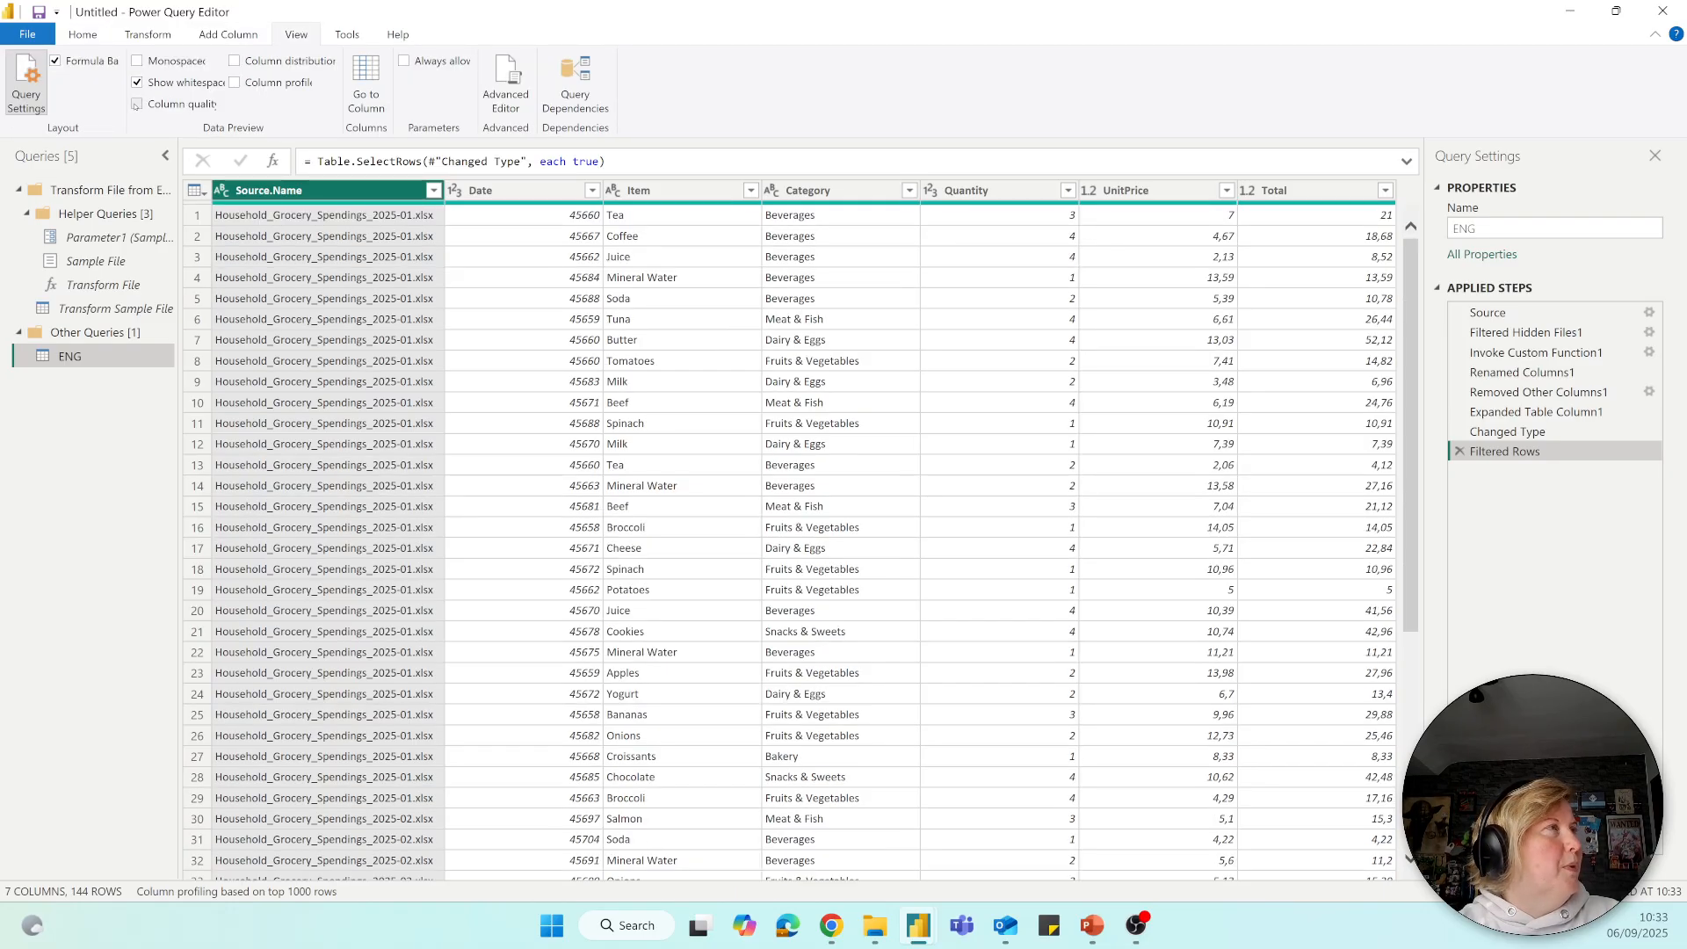
click(137, 104)
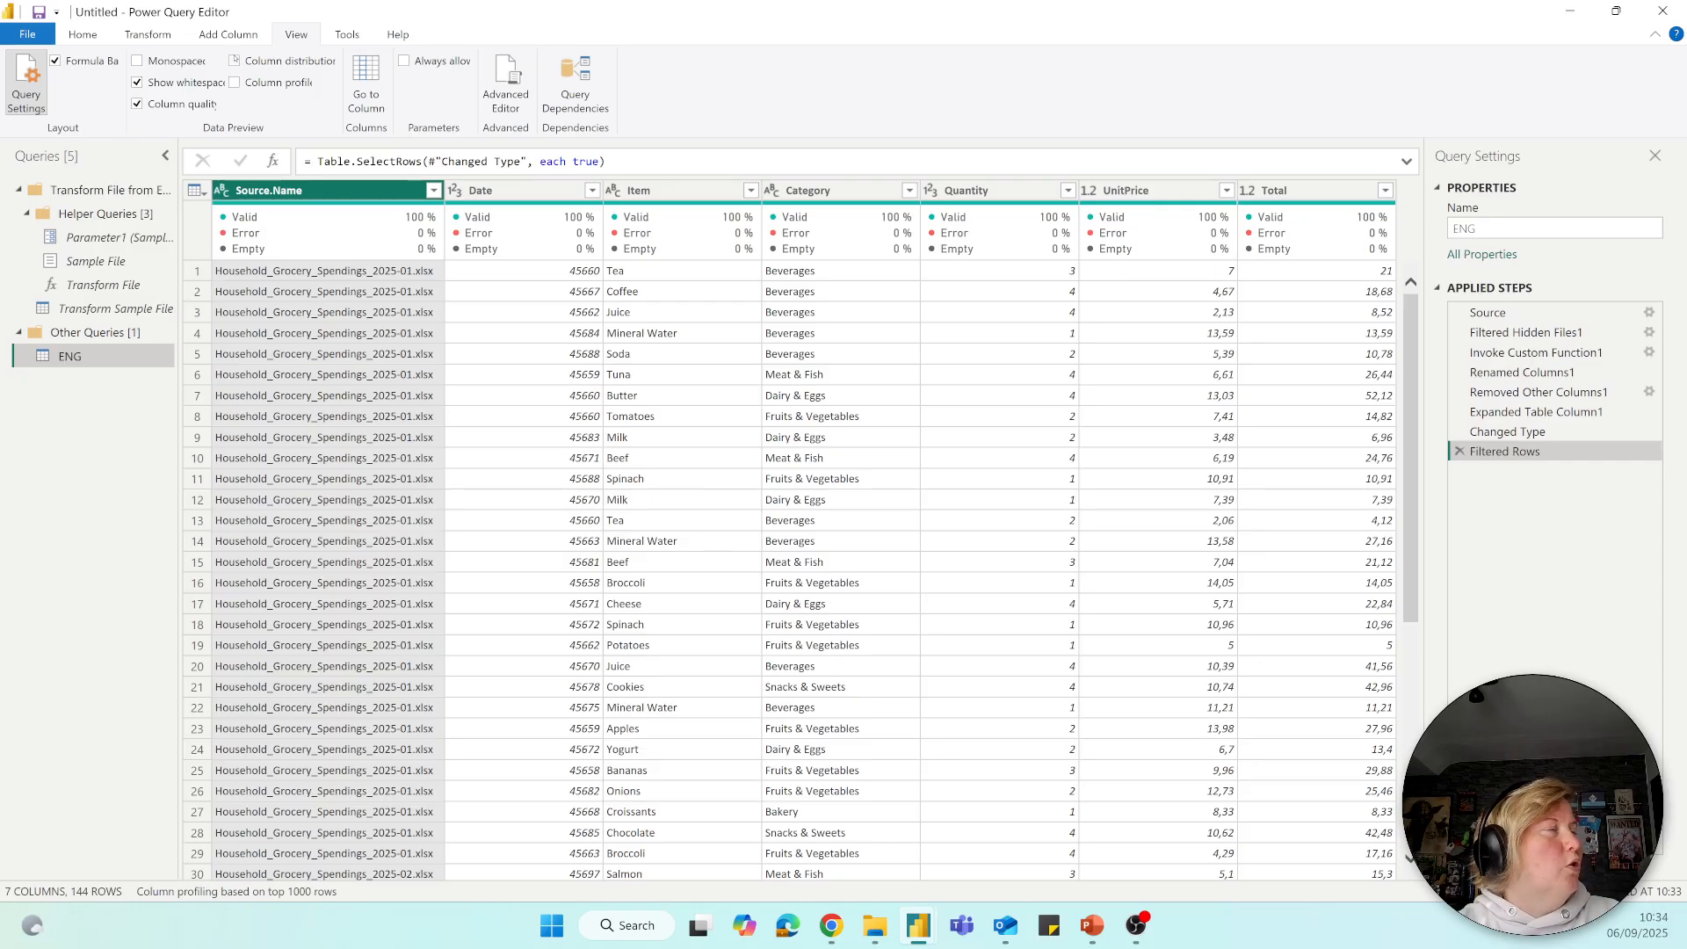
Show column distribution and column profile, and examine the statistics and value distribution of the UnitPrice and Total columns.
click(234, 61)
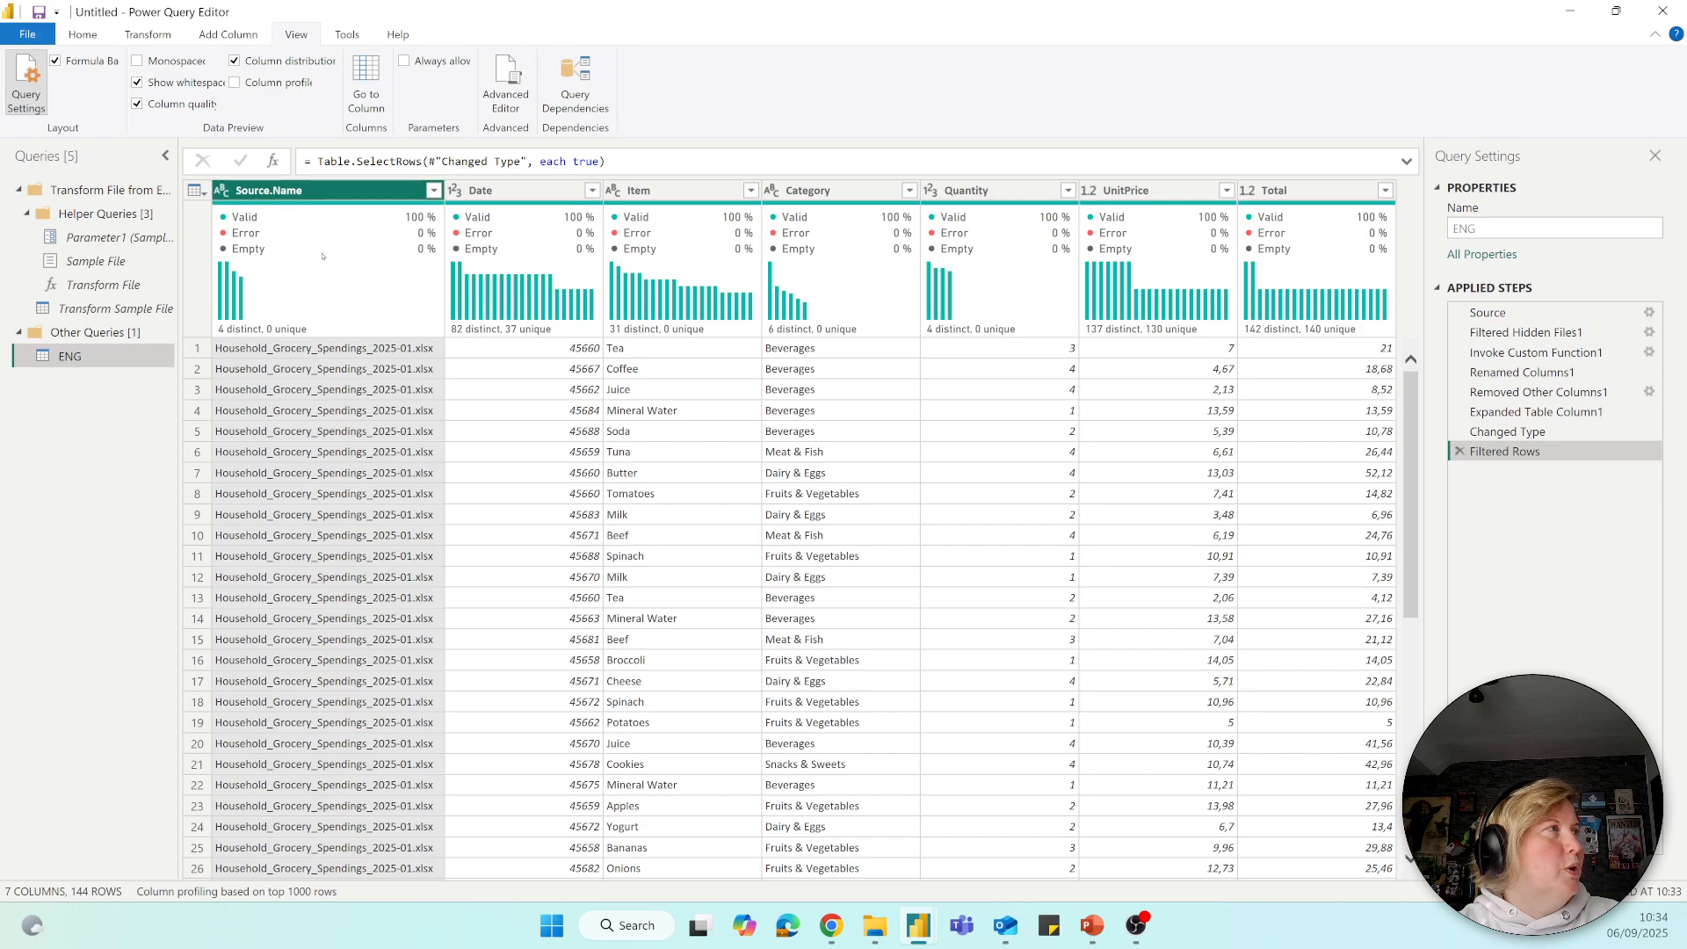
mouse_move(322, 255)
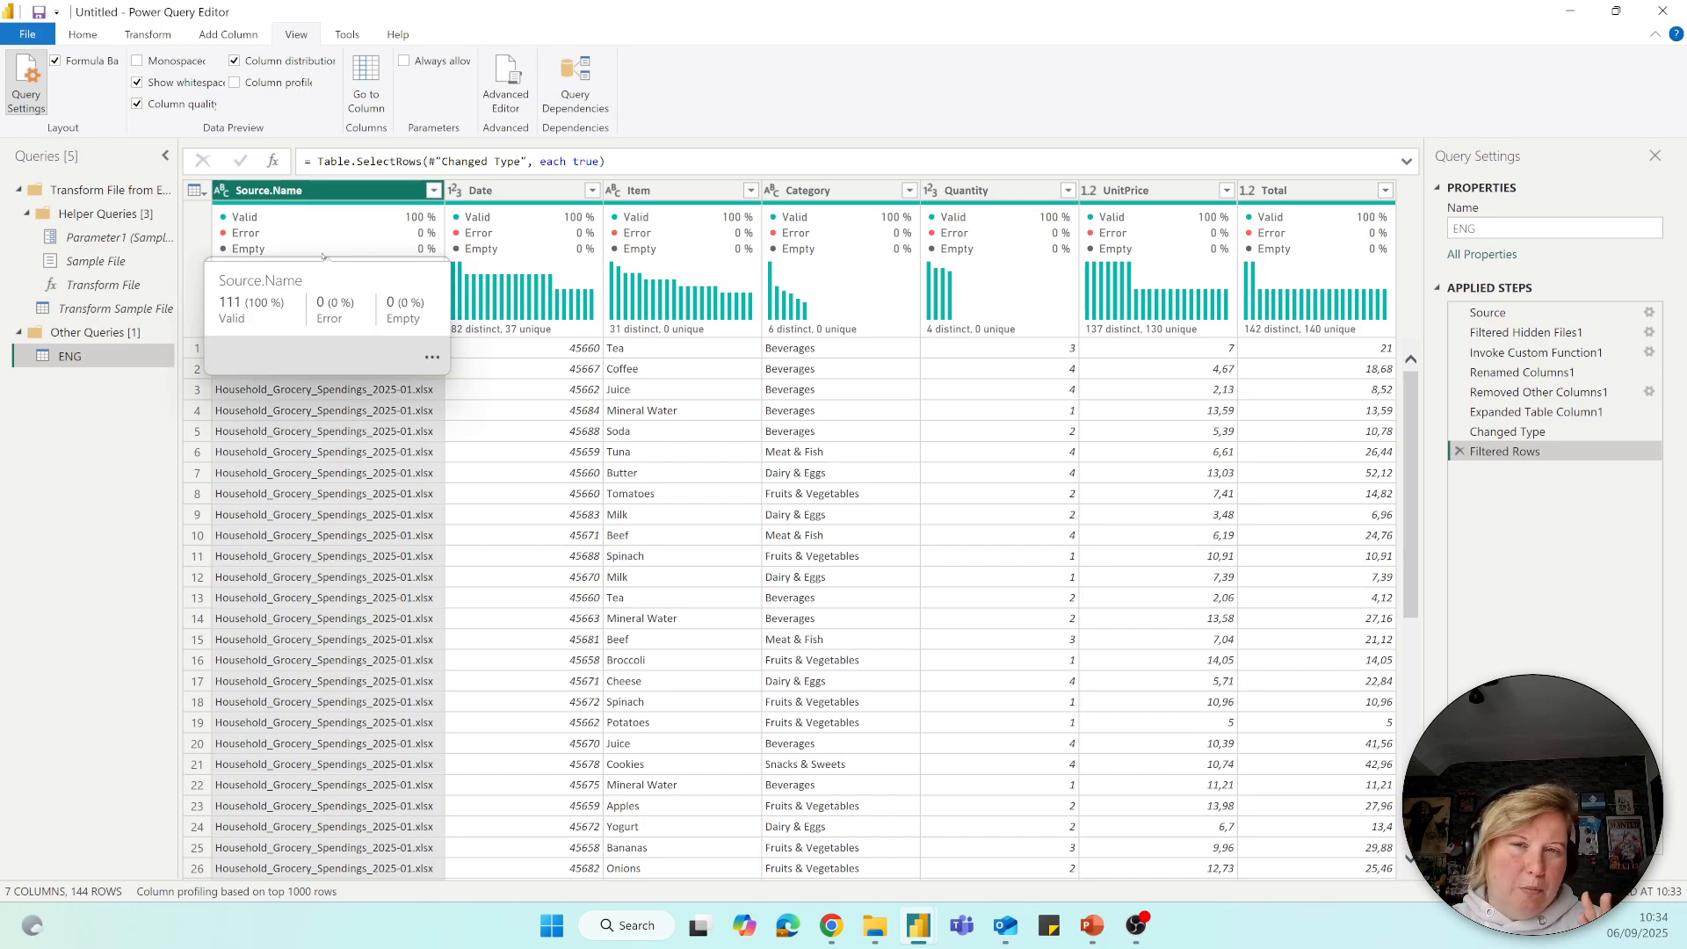
click(244, 83)
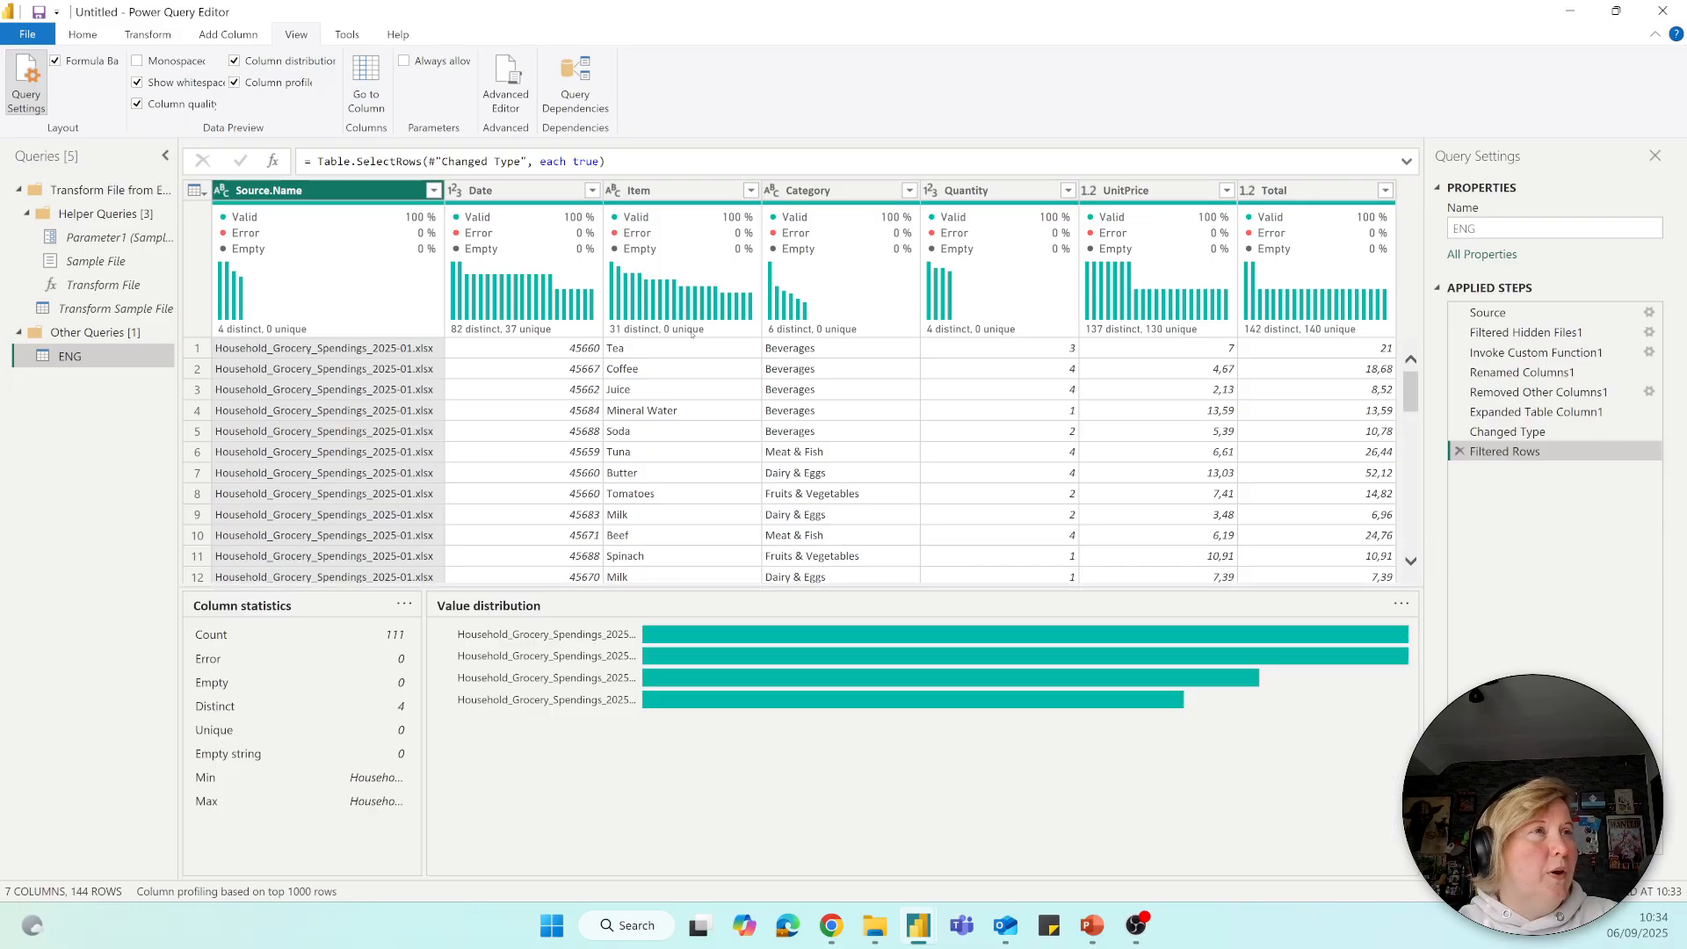
click(1142, 191)
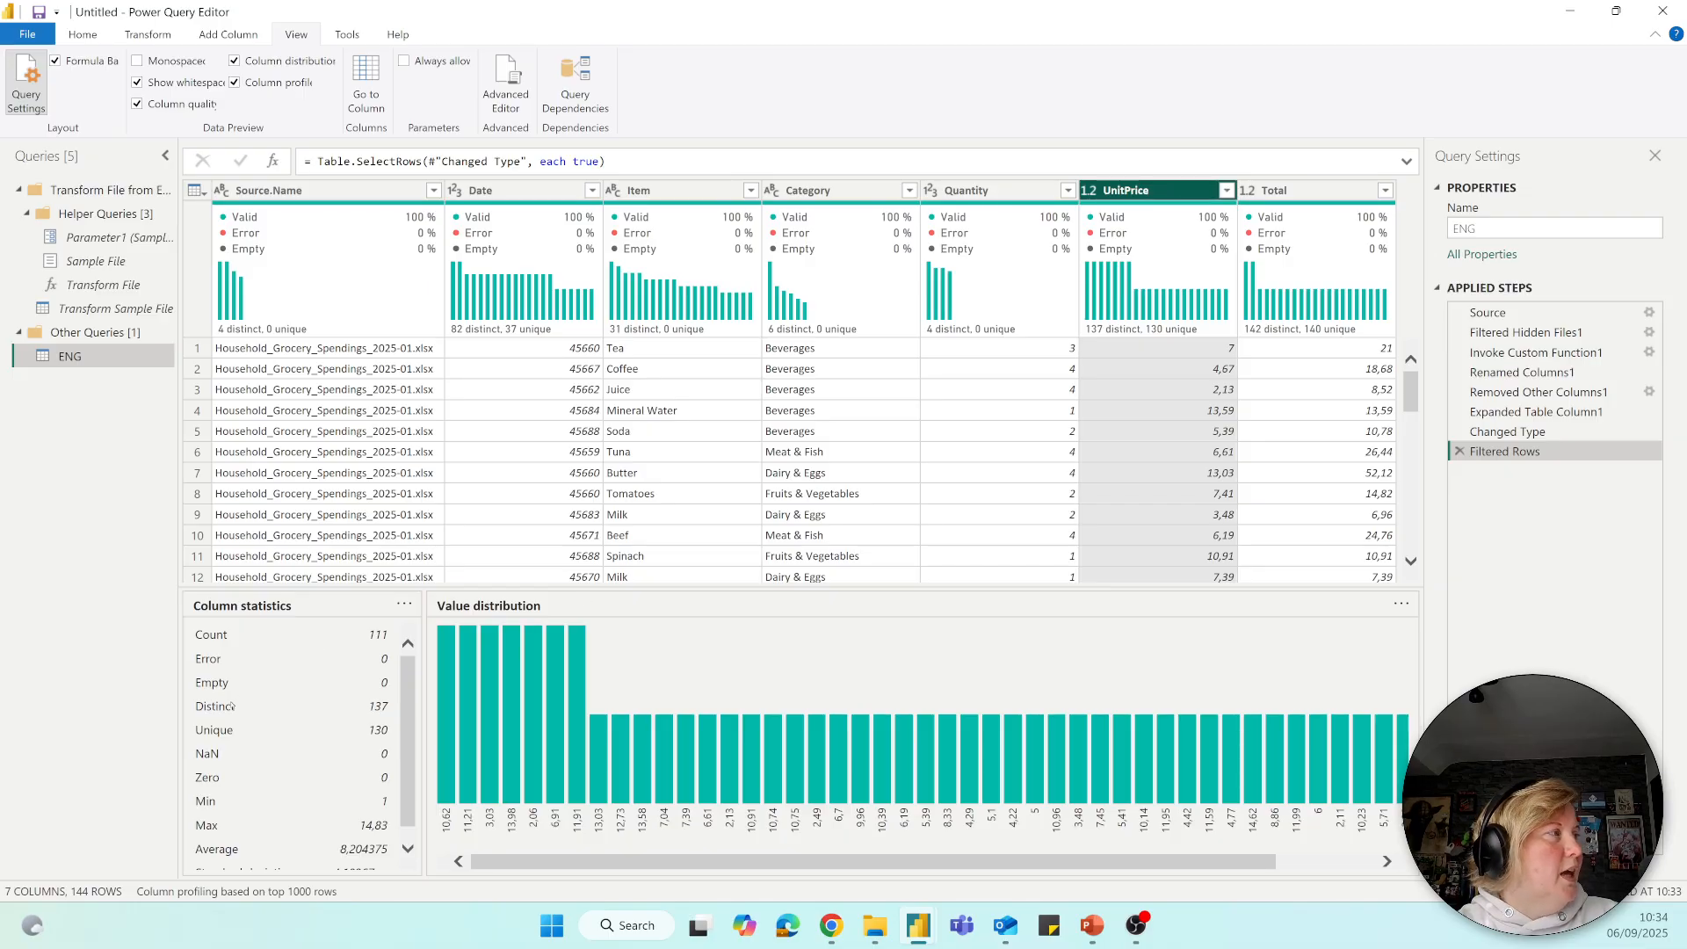
scroll(352, 830, down, 1)
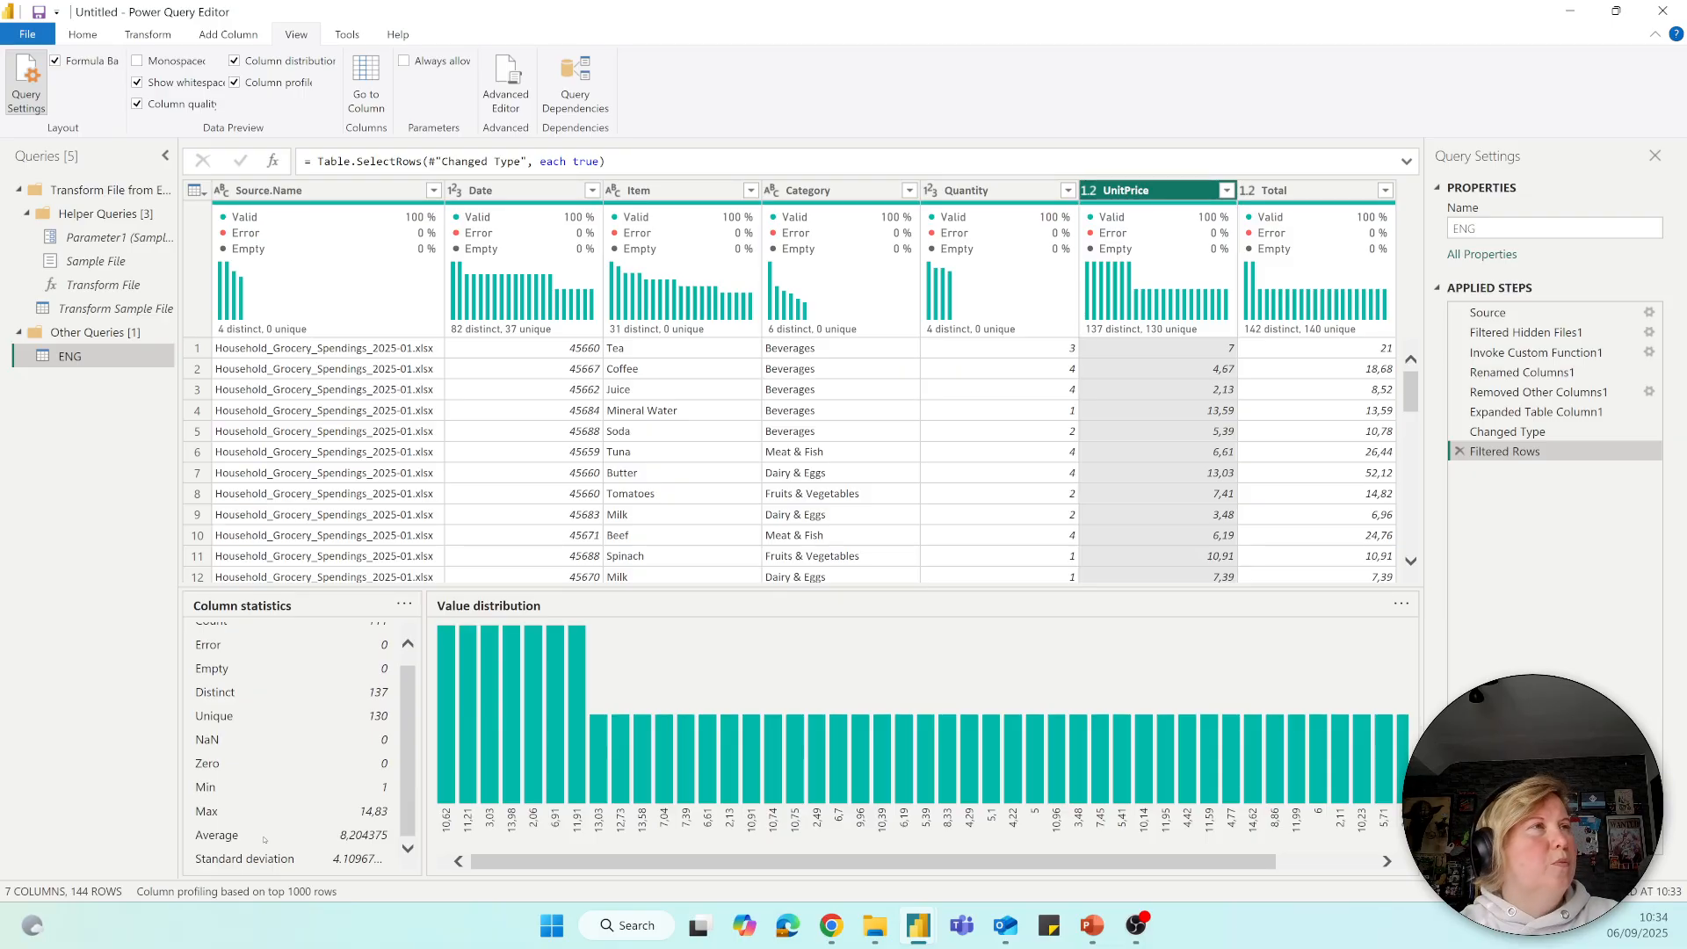
click(1286, 191)
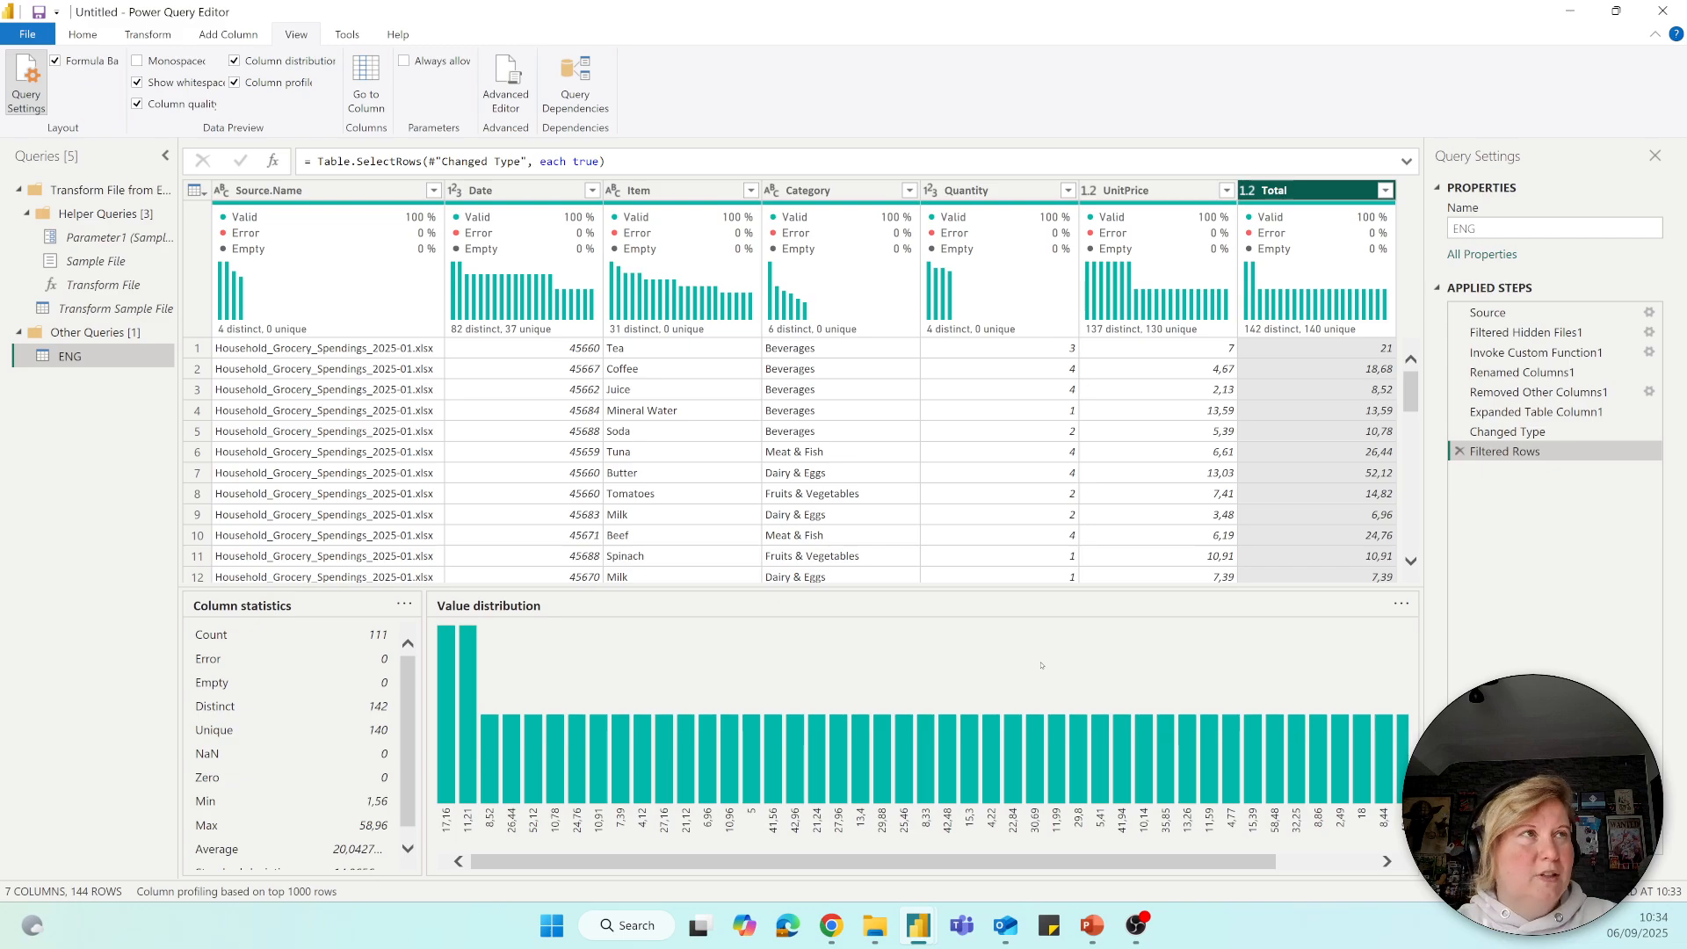
Turn off column distribution and column profile, and hide the Query Settings pane.
click(235, 61)
click(235, 82)
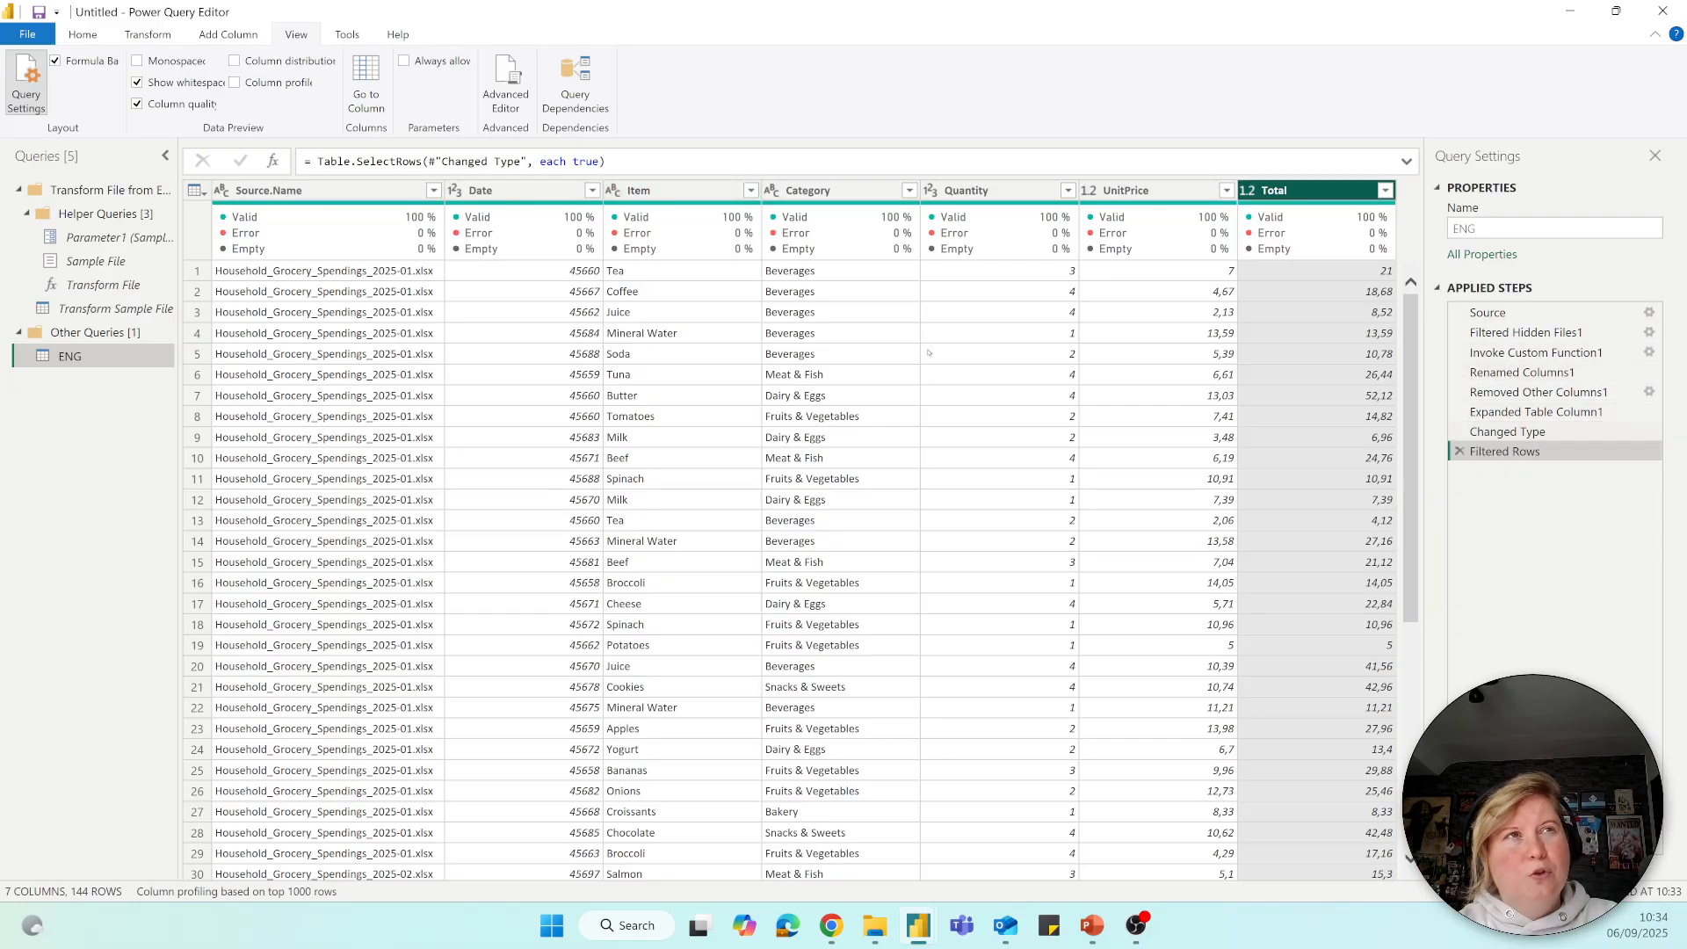
click(33, 76)
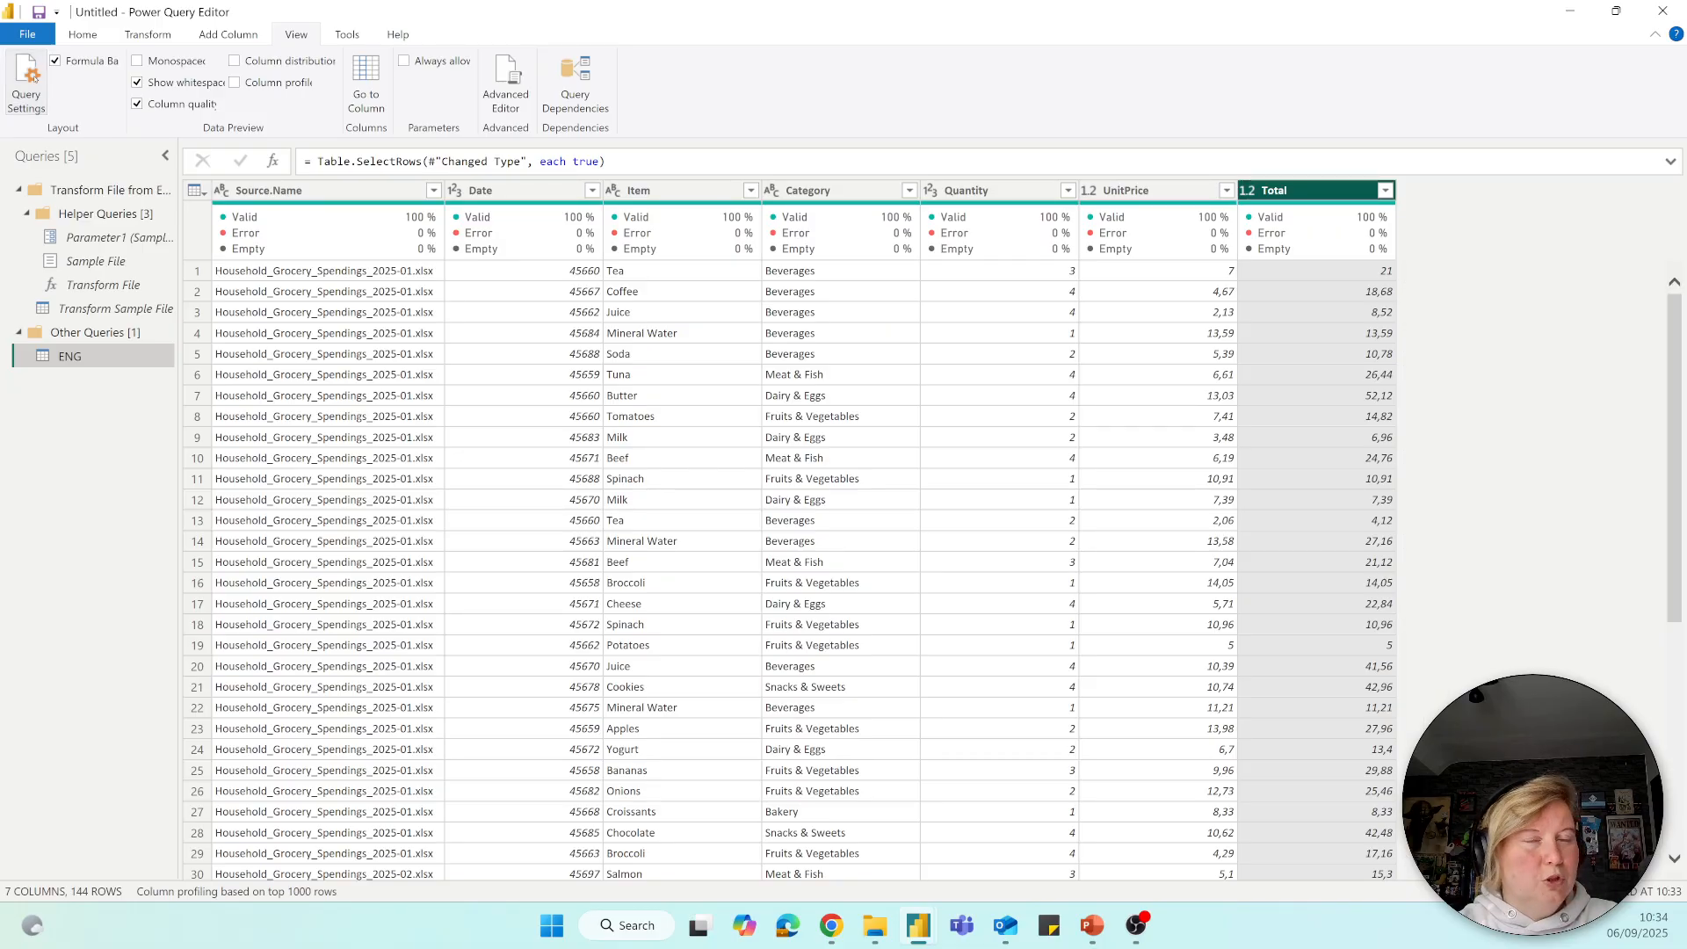
Show the Query Settings pane again and review earlier applied steps of the ENG query, returning to Filtered Rows.
click(32, 77)
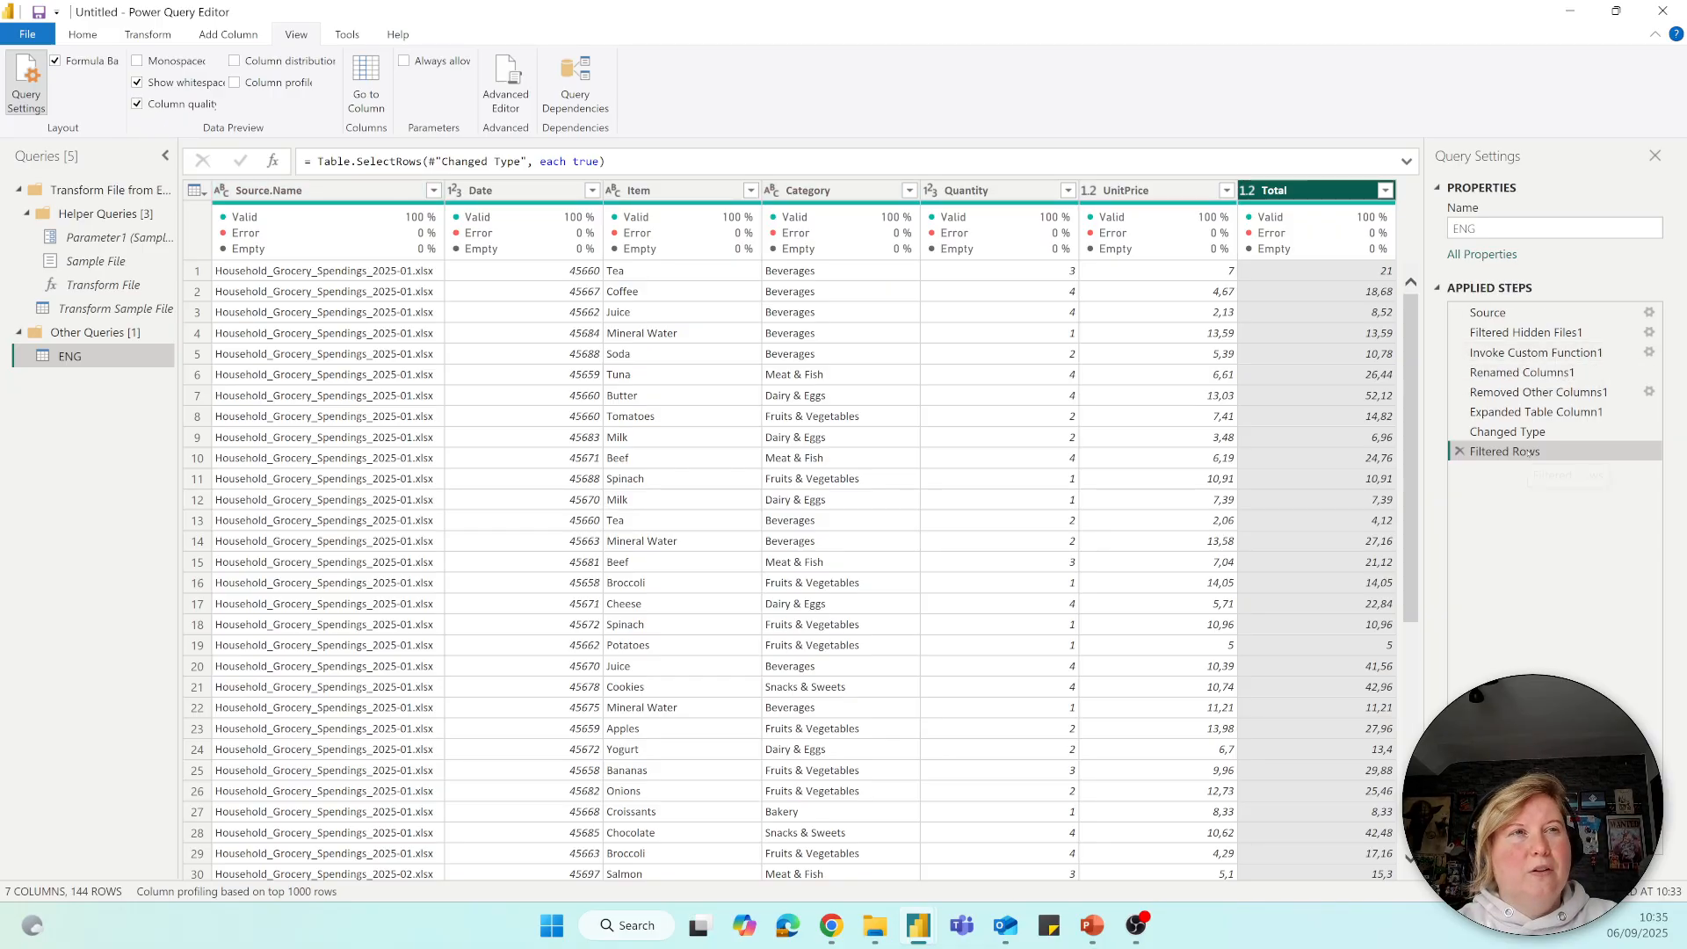
click(1504, 431)
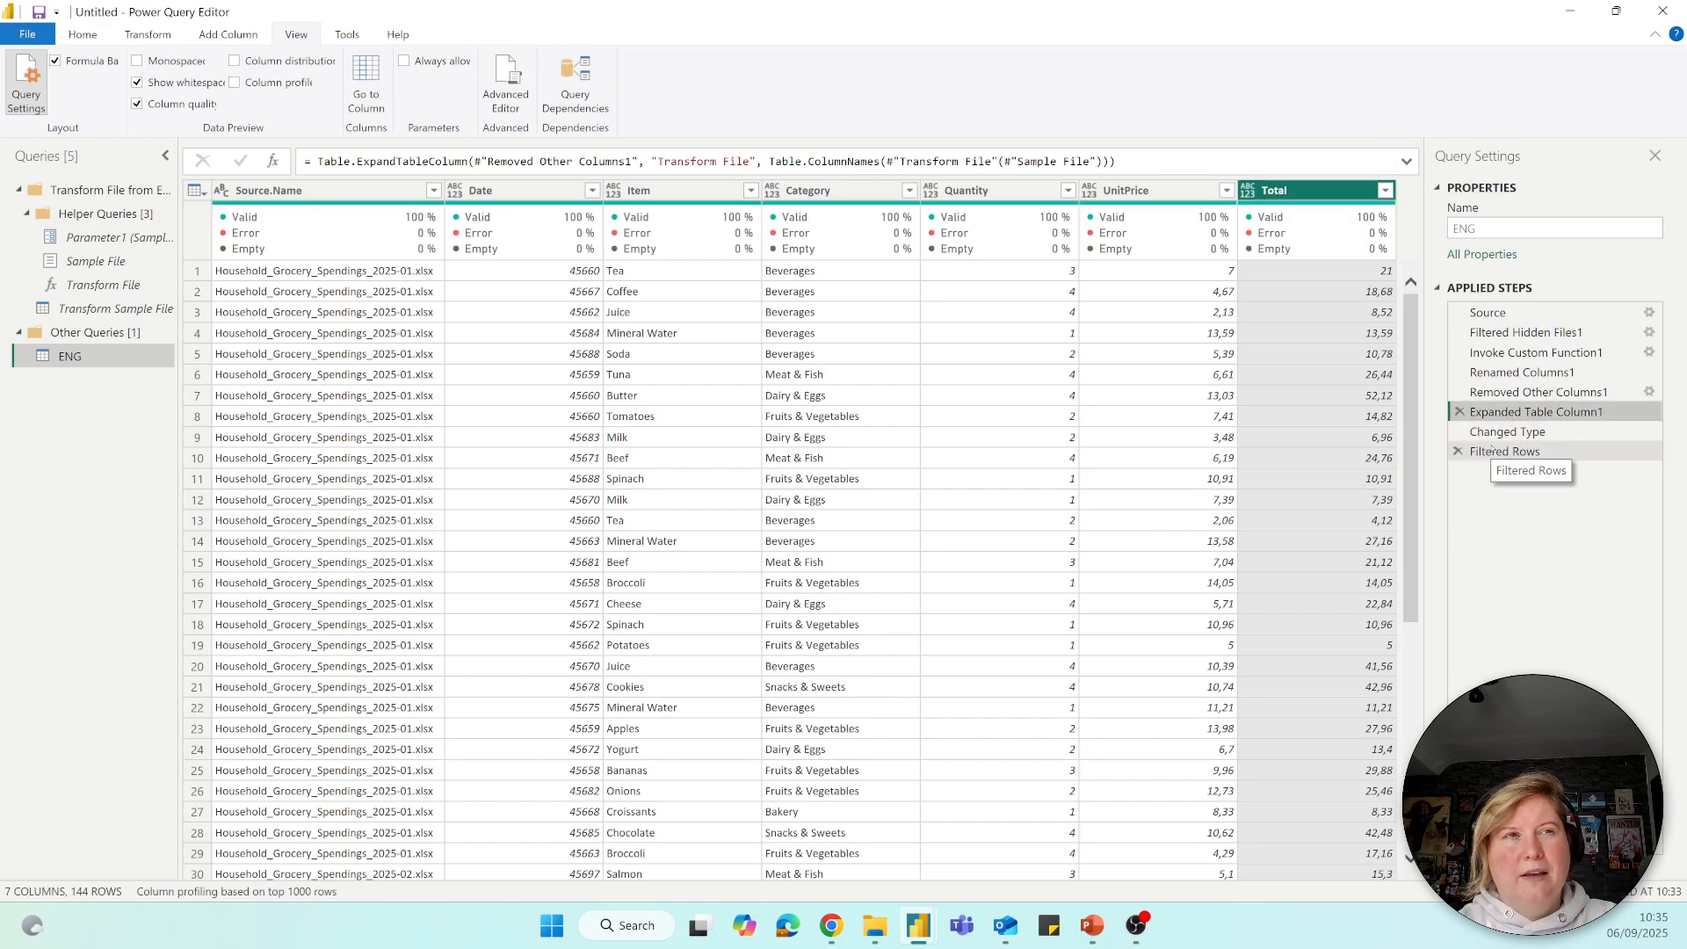
click(1491, 449)
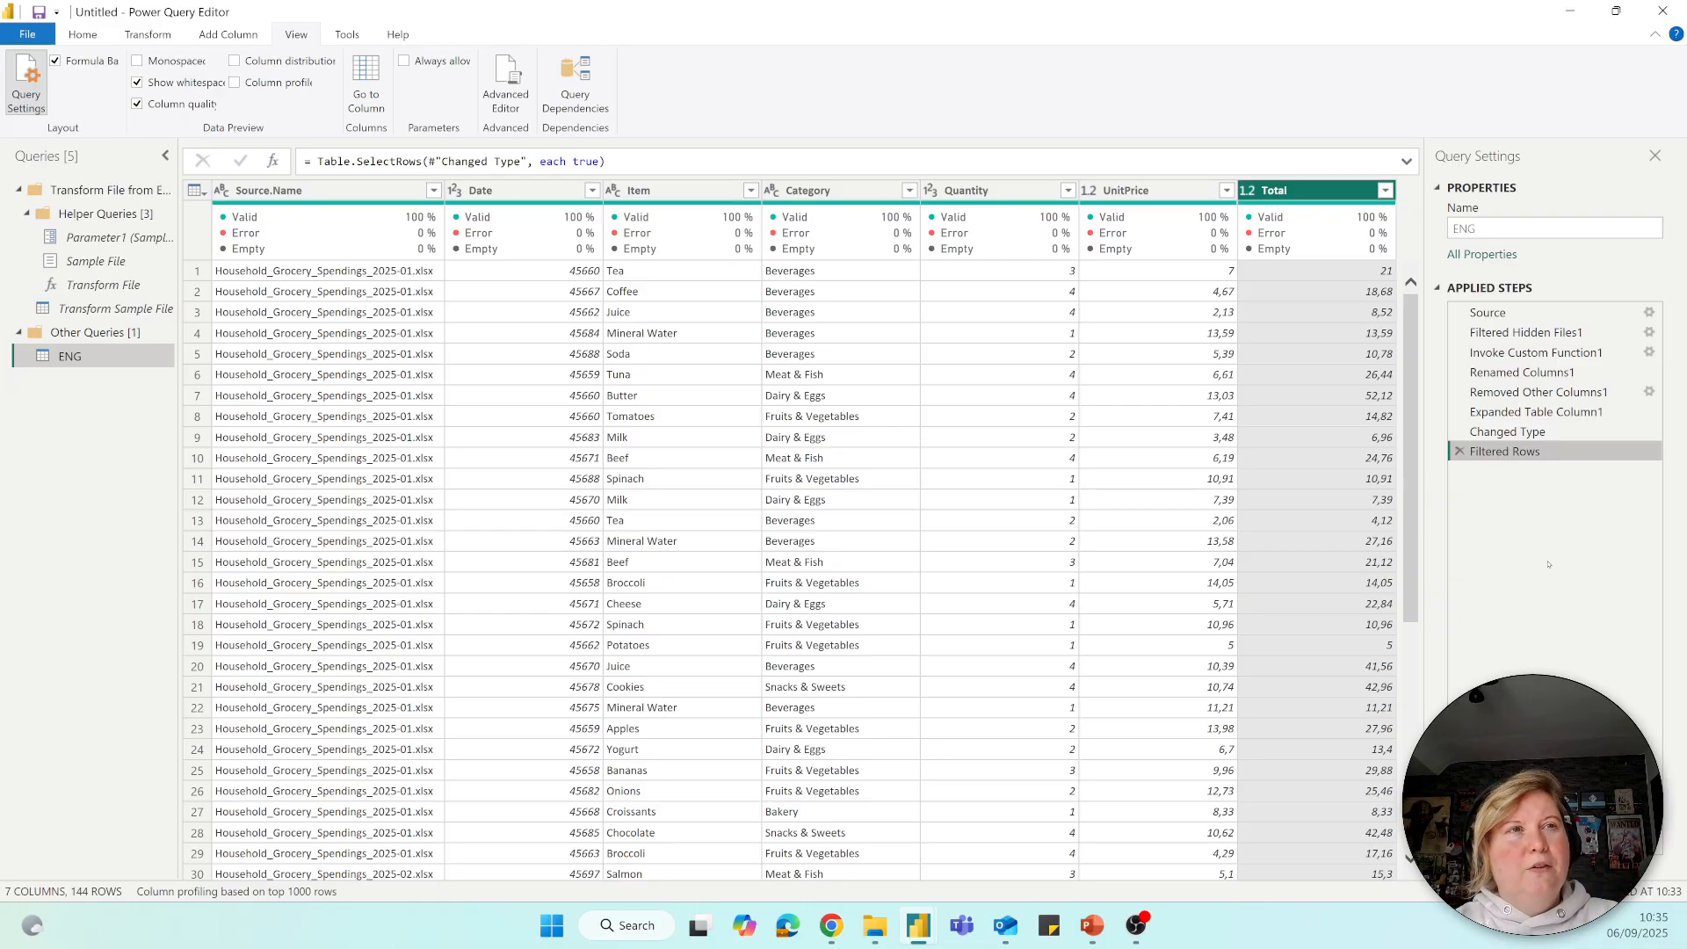
Add the description "Demo..." to the Filtered Rows step's properties and check its tooltip.
right_click(1520, 451)
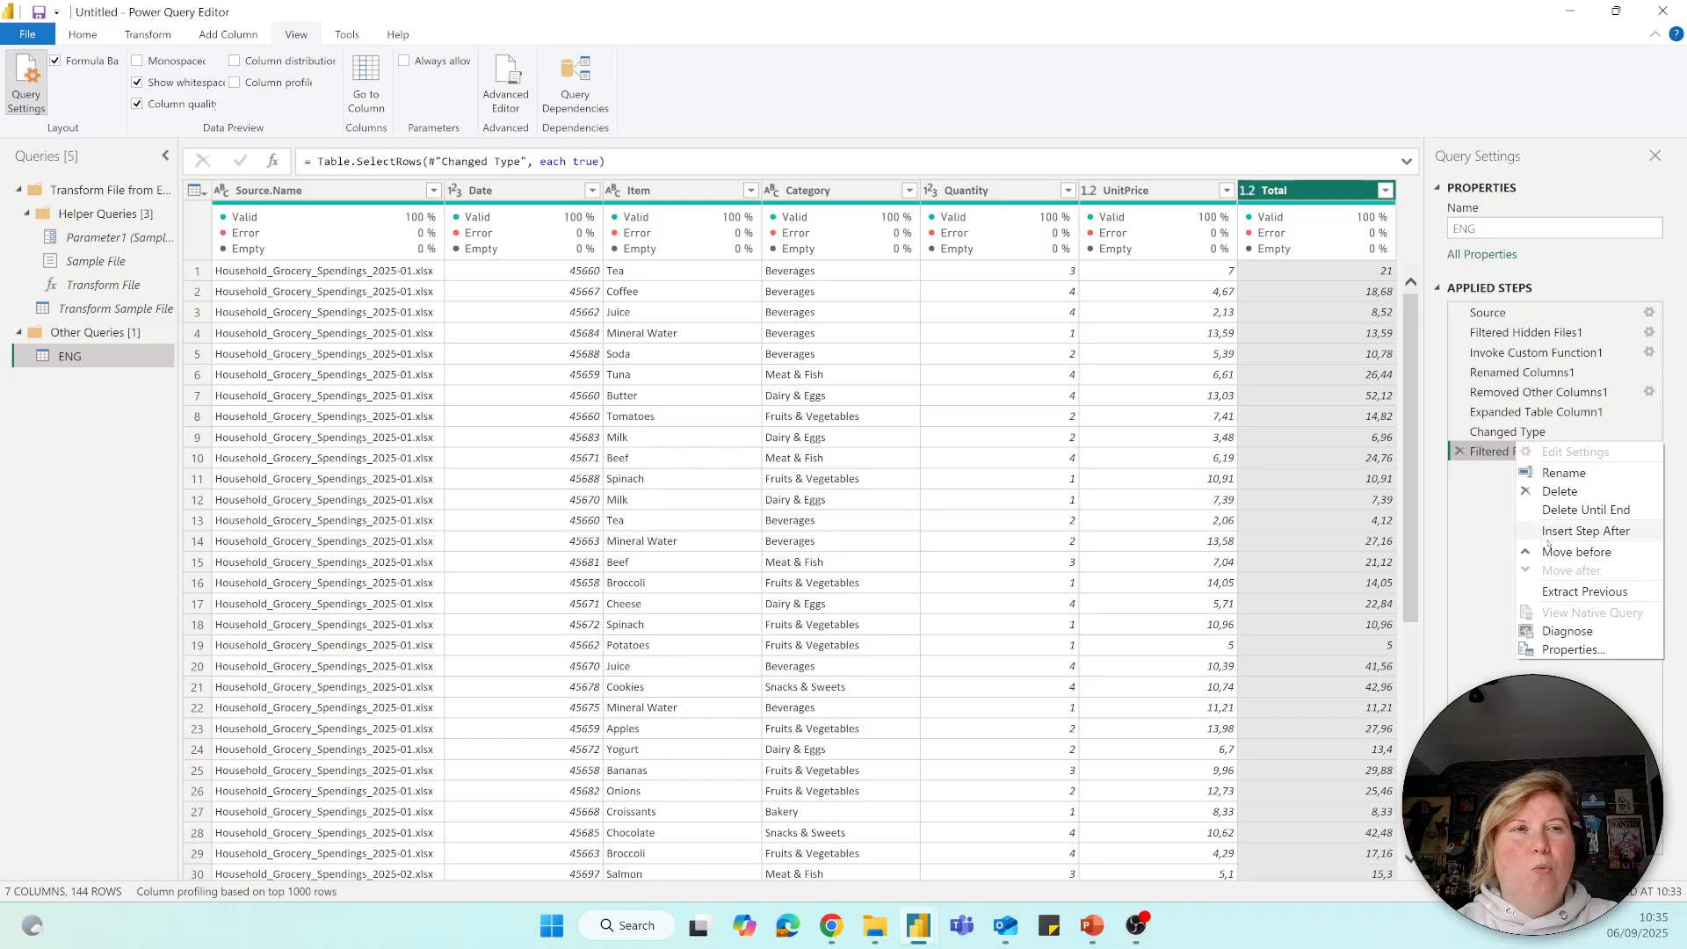
click(1560, 650)
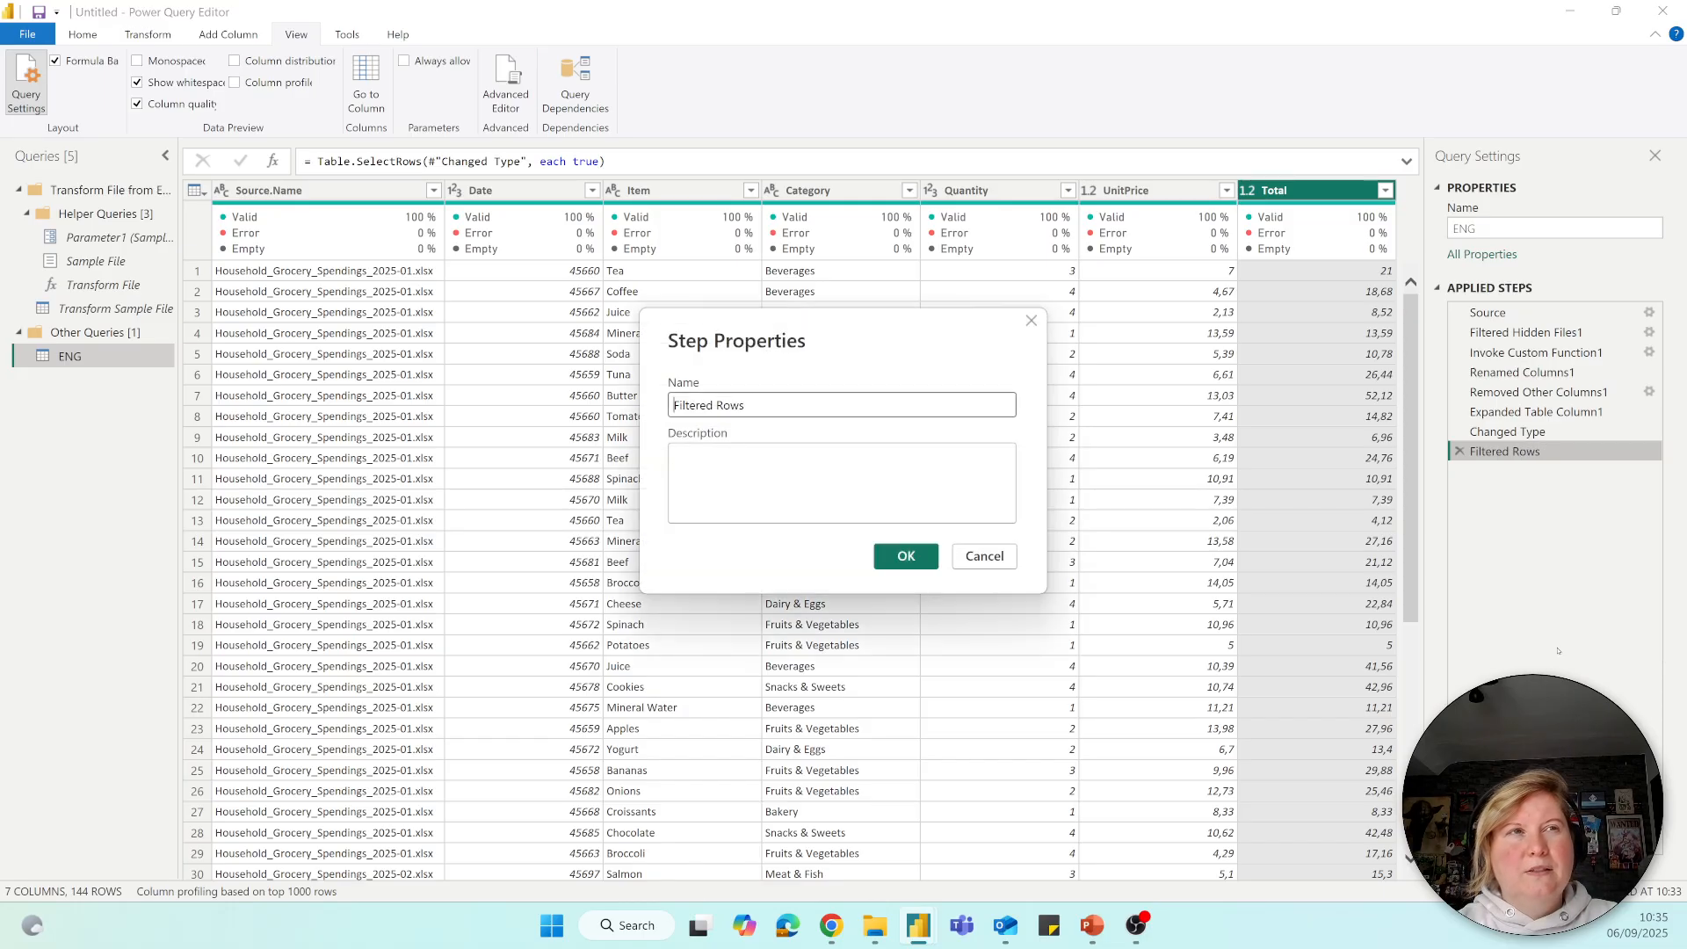
click(761, 456)
text(De)
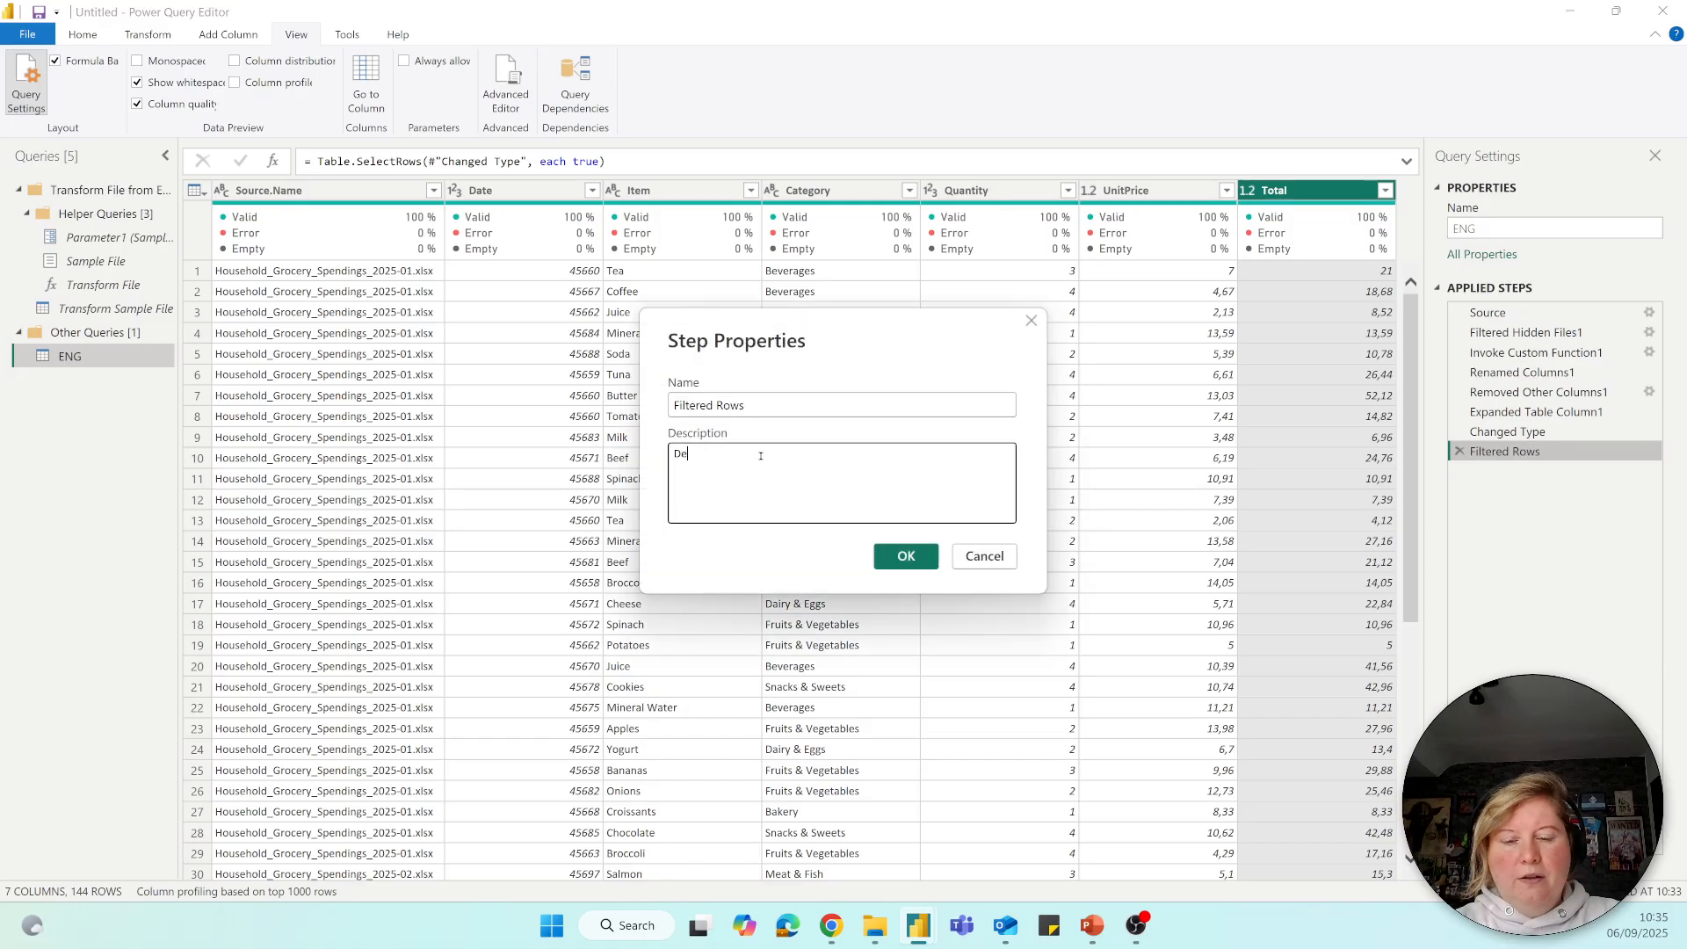
text(mo...)
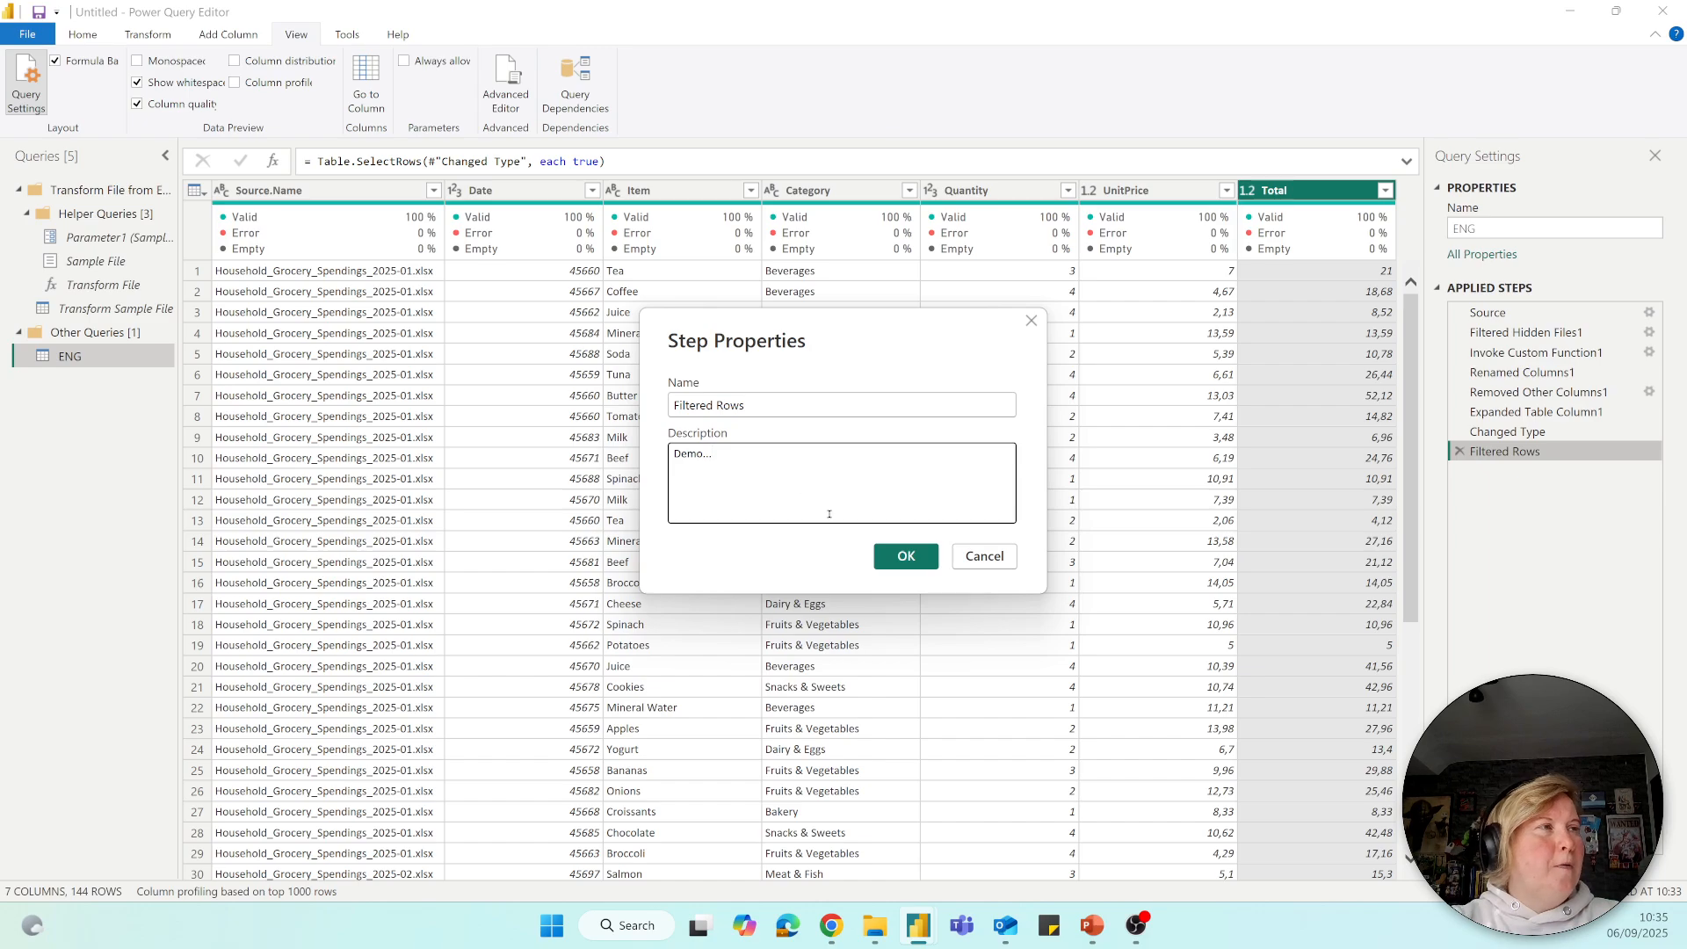
click(886, 552)
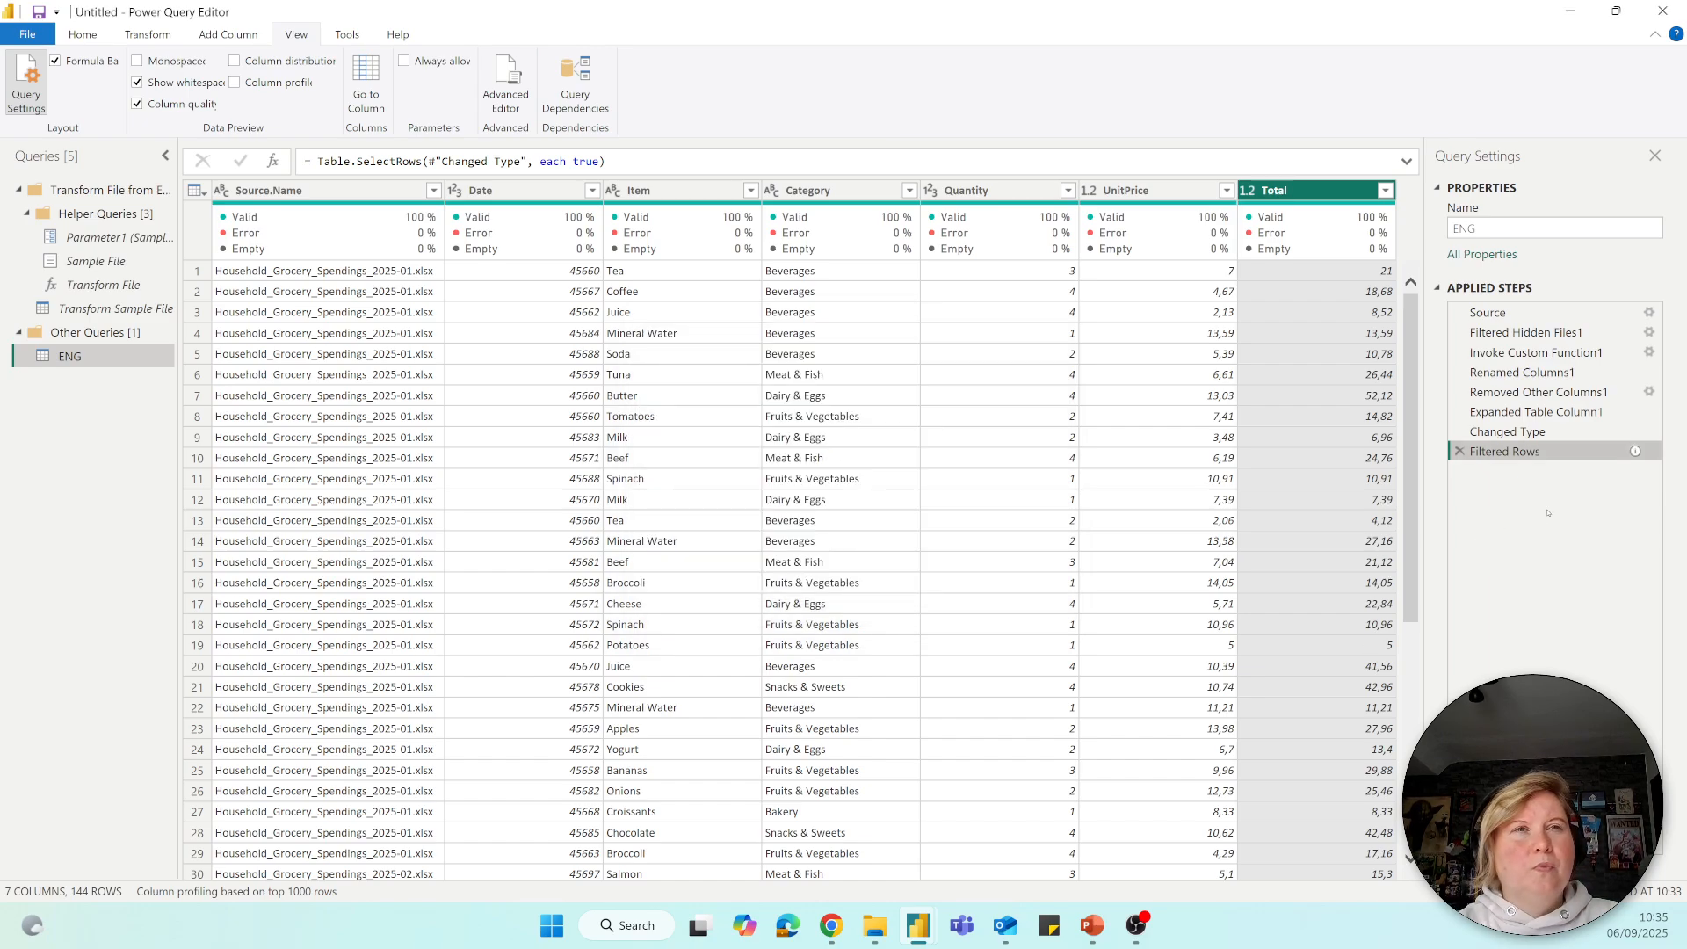
mouse_move(1635, 452)
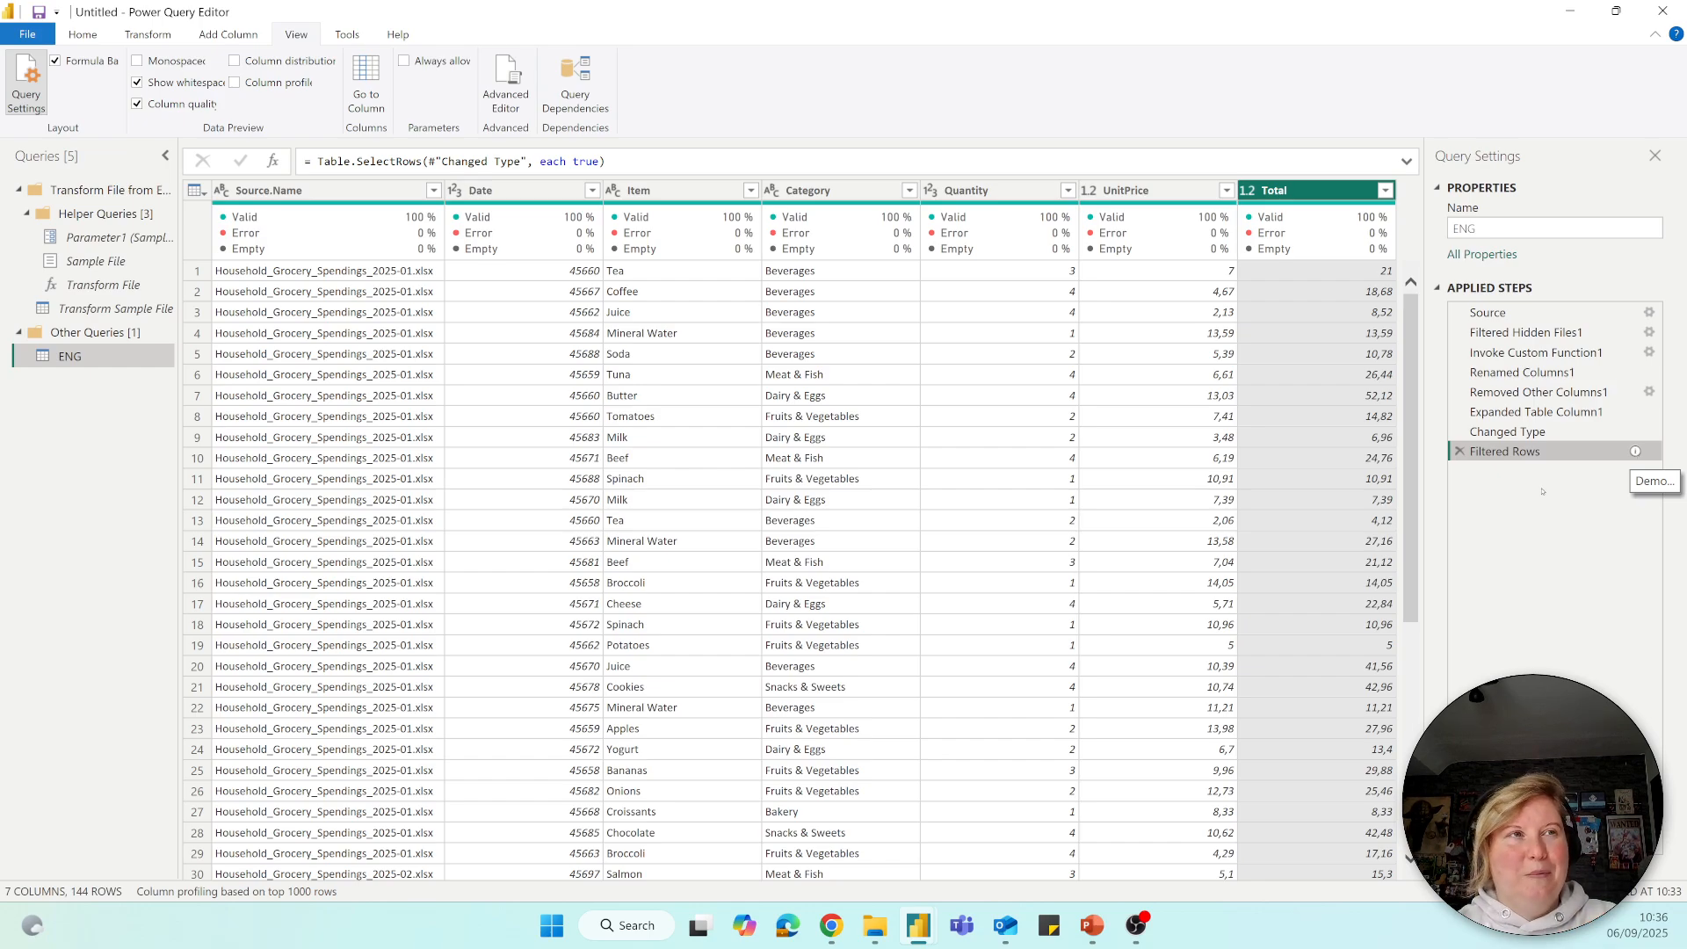
Remove the Source.Name column from the ENG query.
click(282, 191)
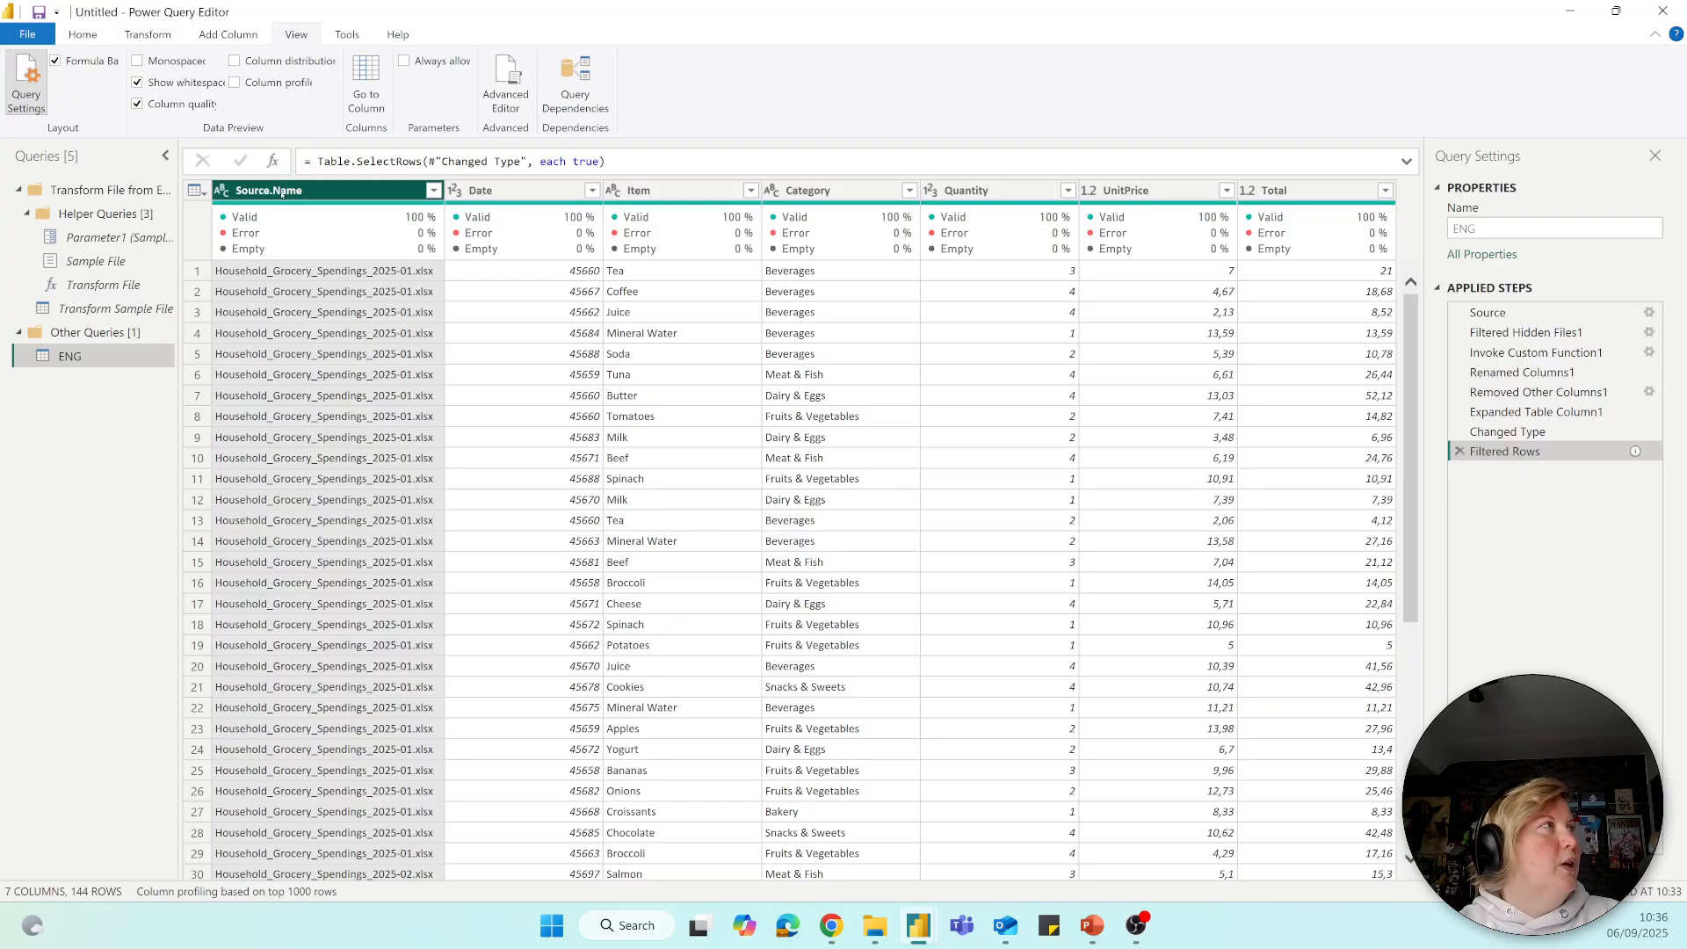
key(Delete)
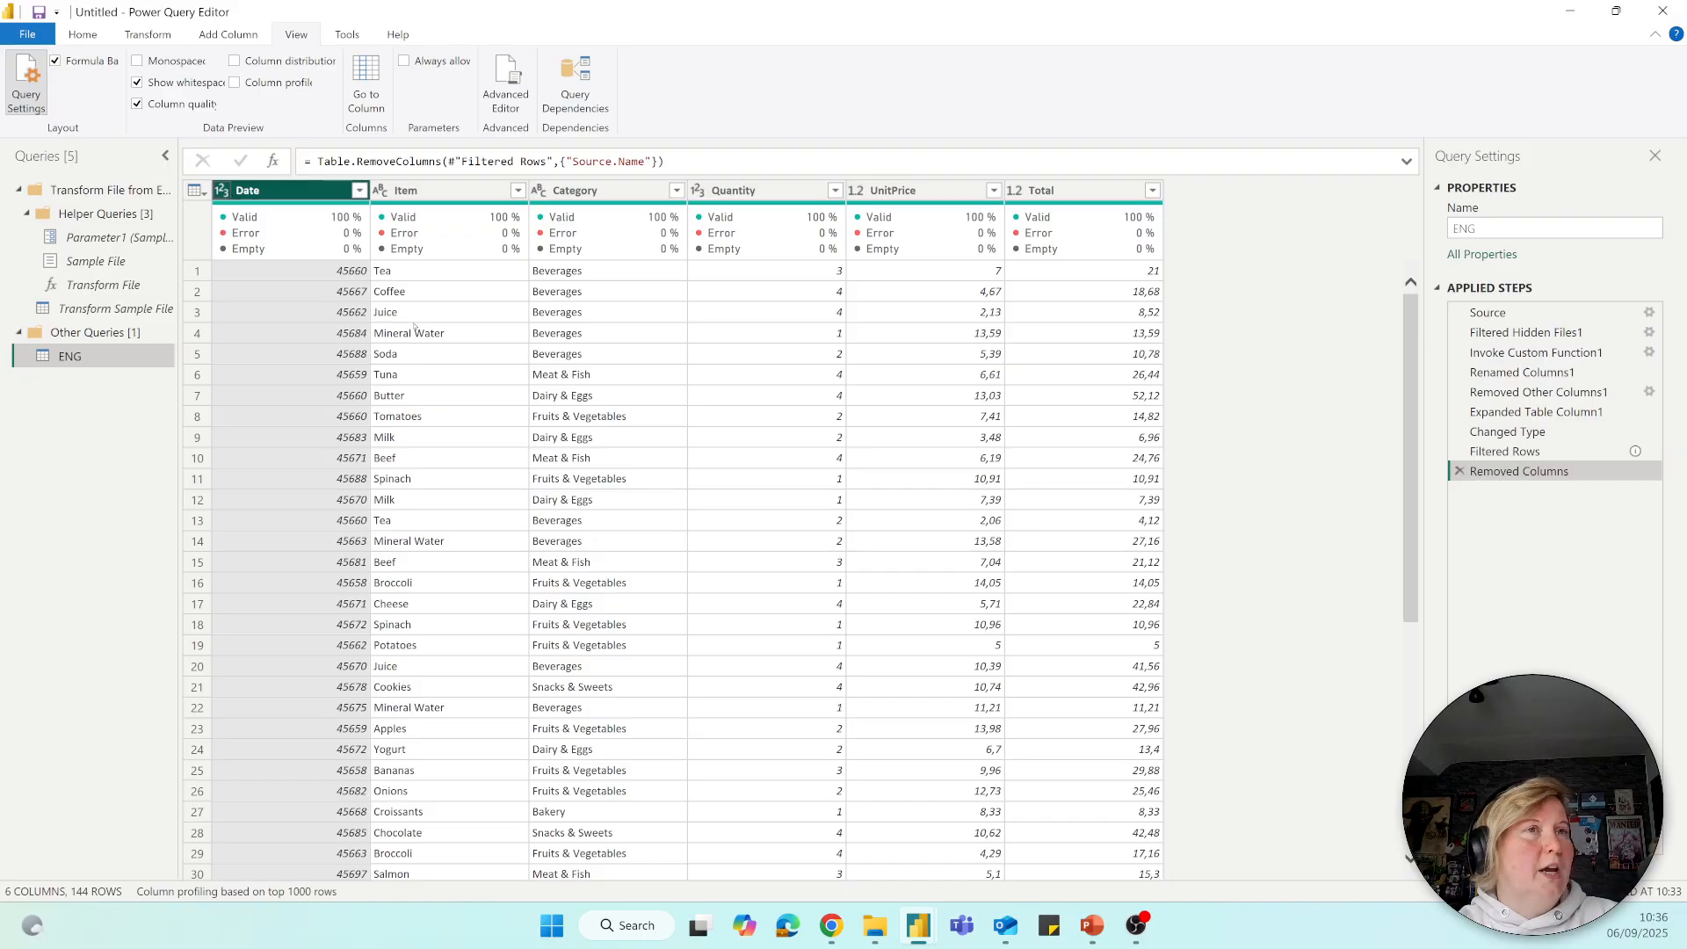
Change the Date column to the Date type in the Changed Type step, replacing the current conversion, and return to Removed Columns.
click(1508, 432)
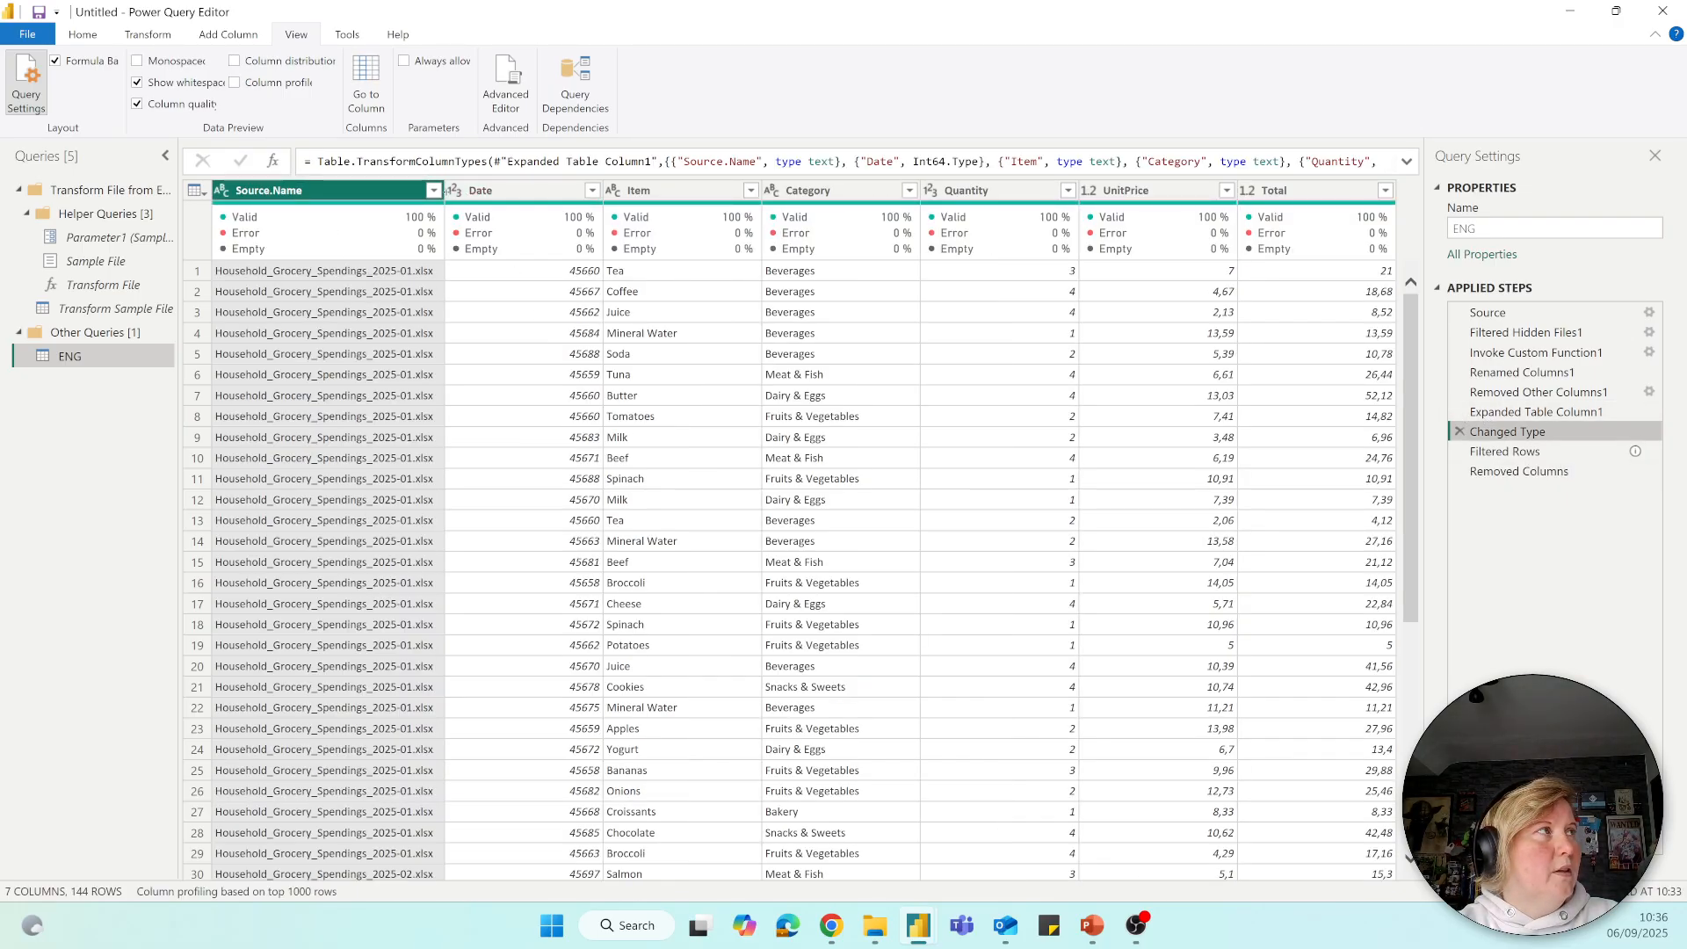
click(456, 191)
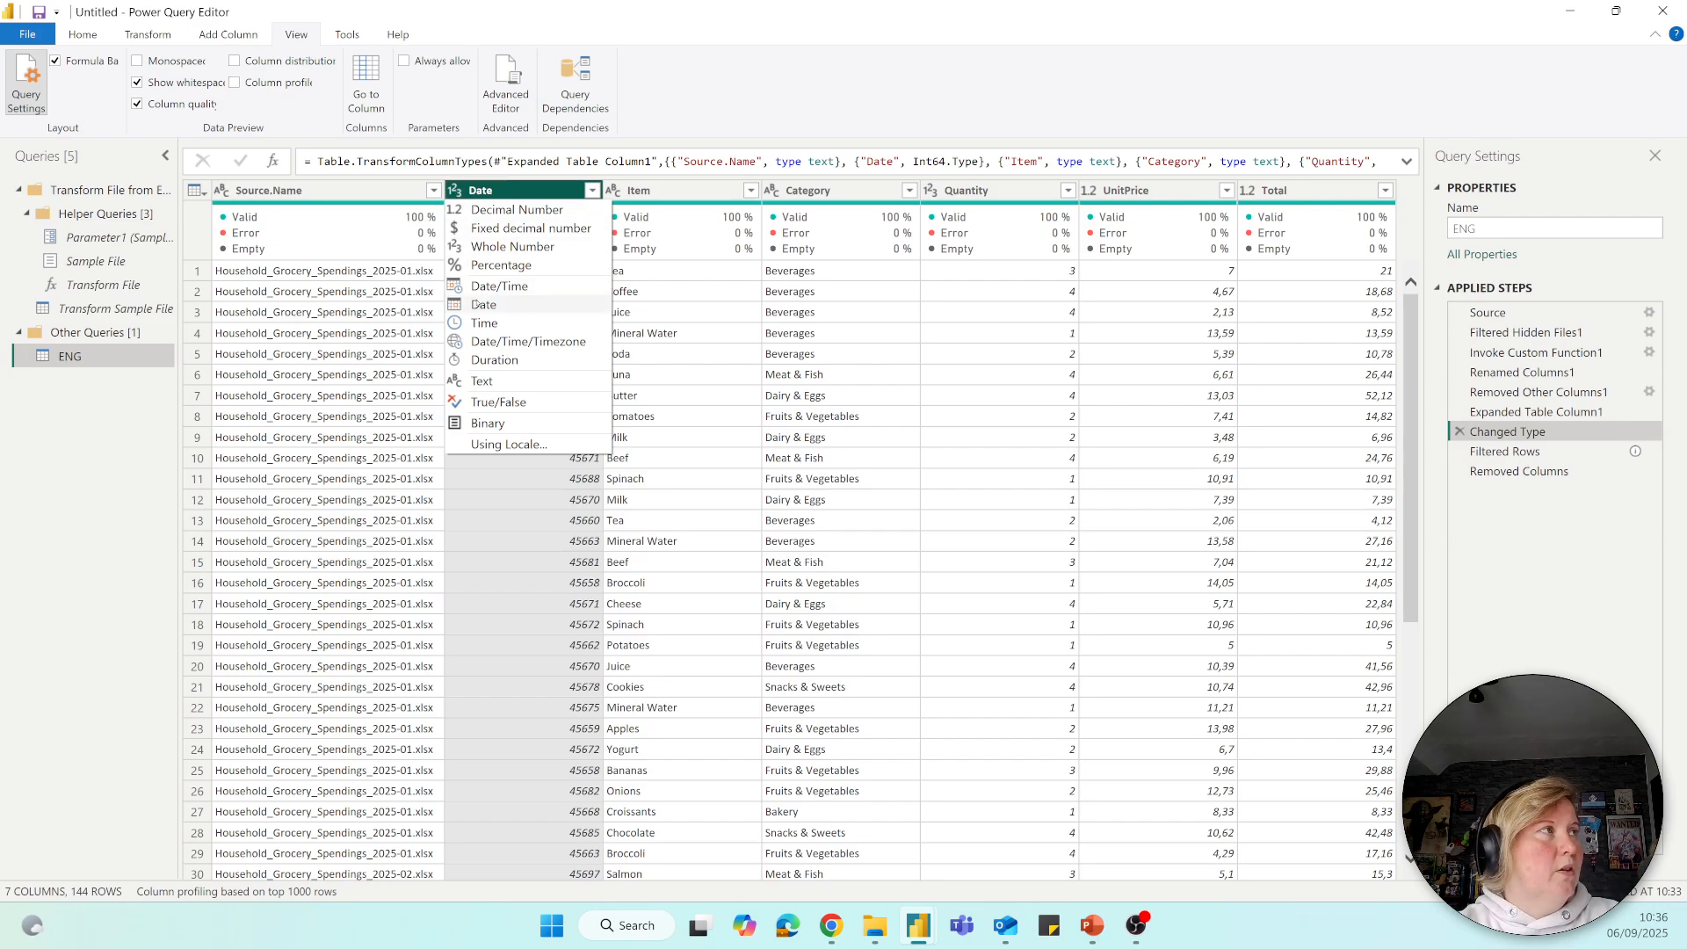
click(484, 305)
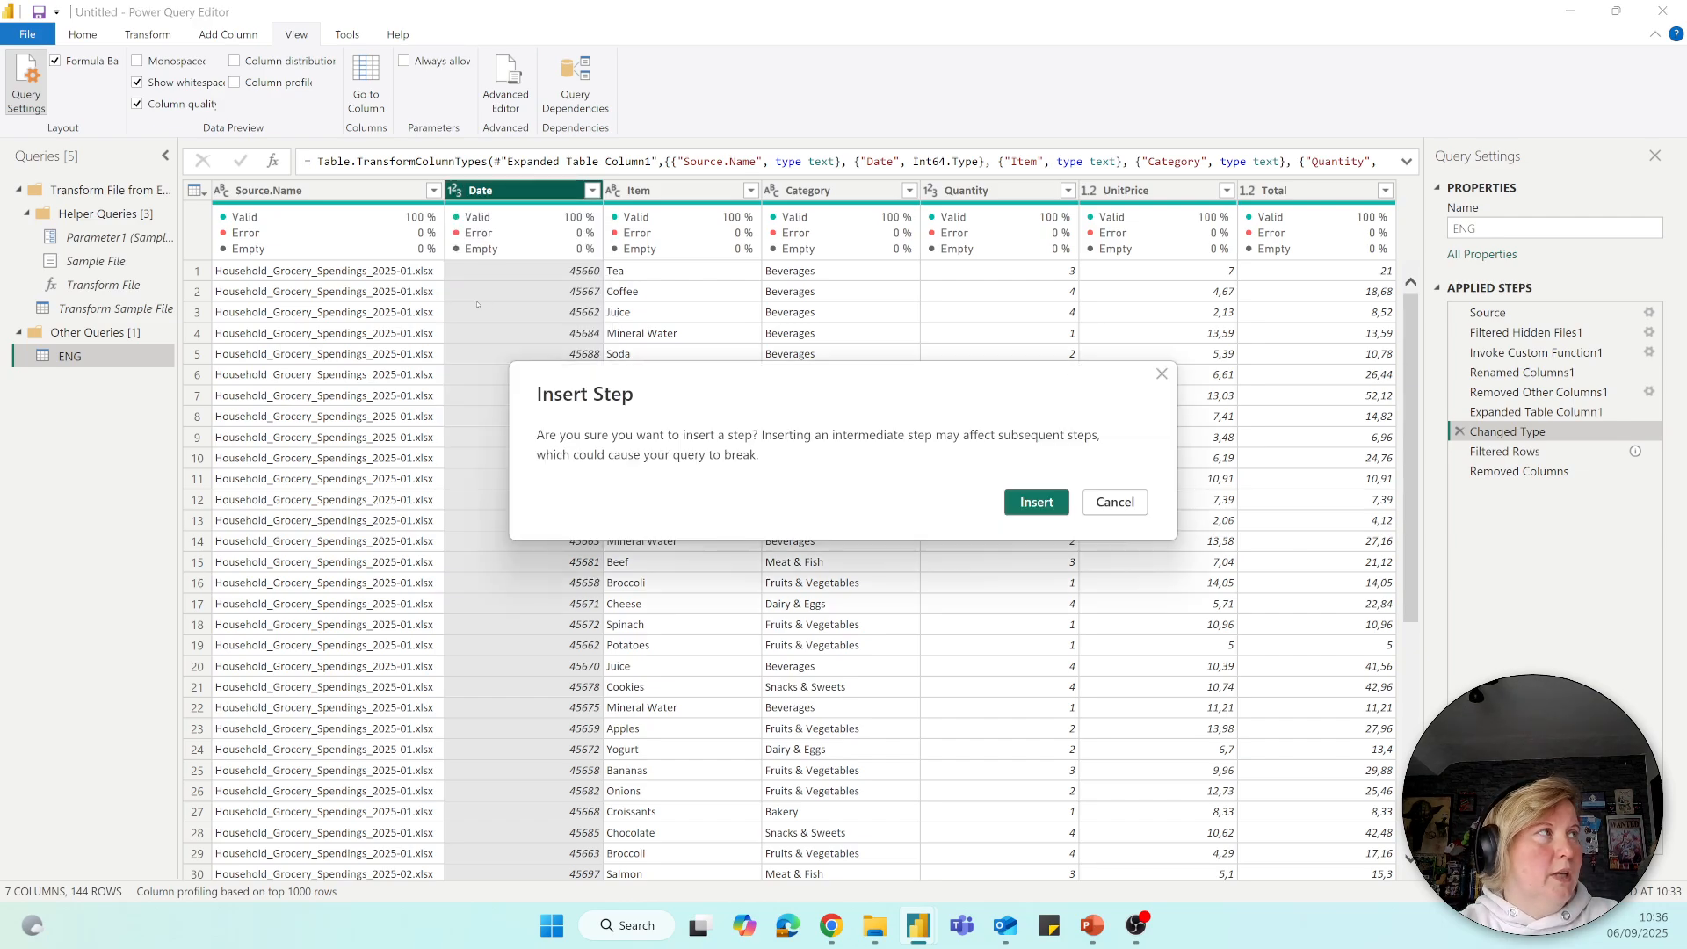
click(1035, 502)
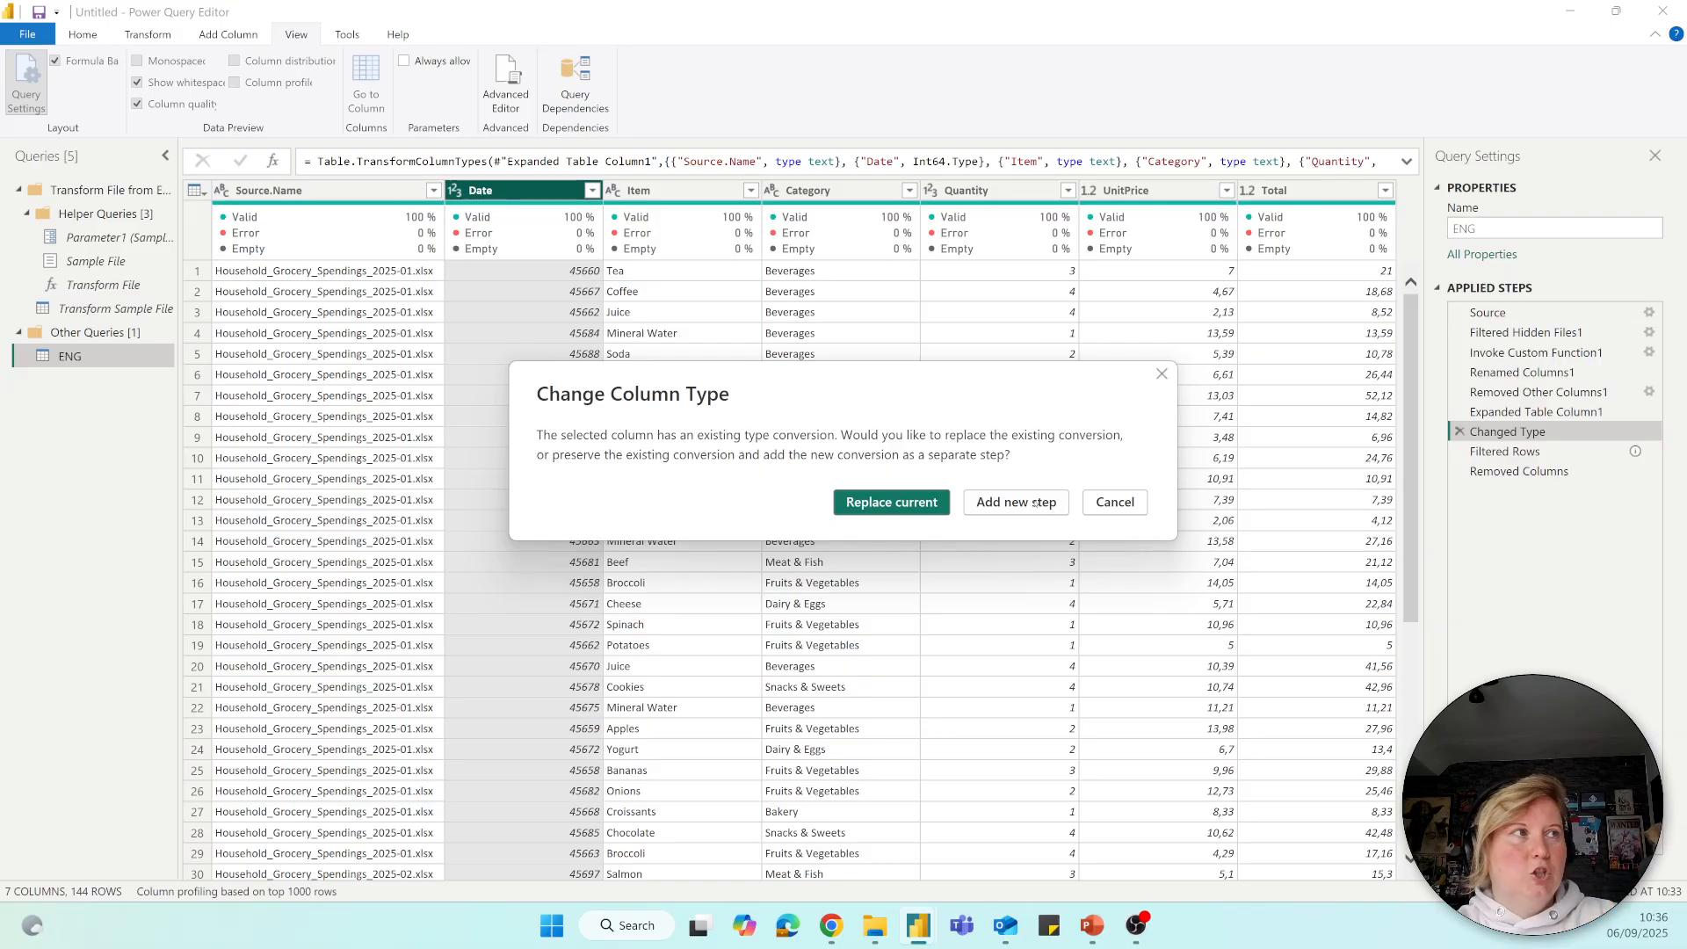
click(887, 502)
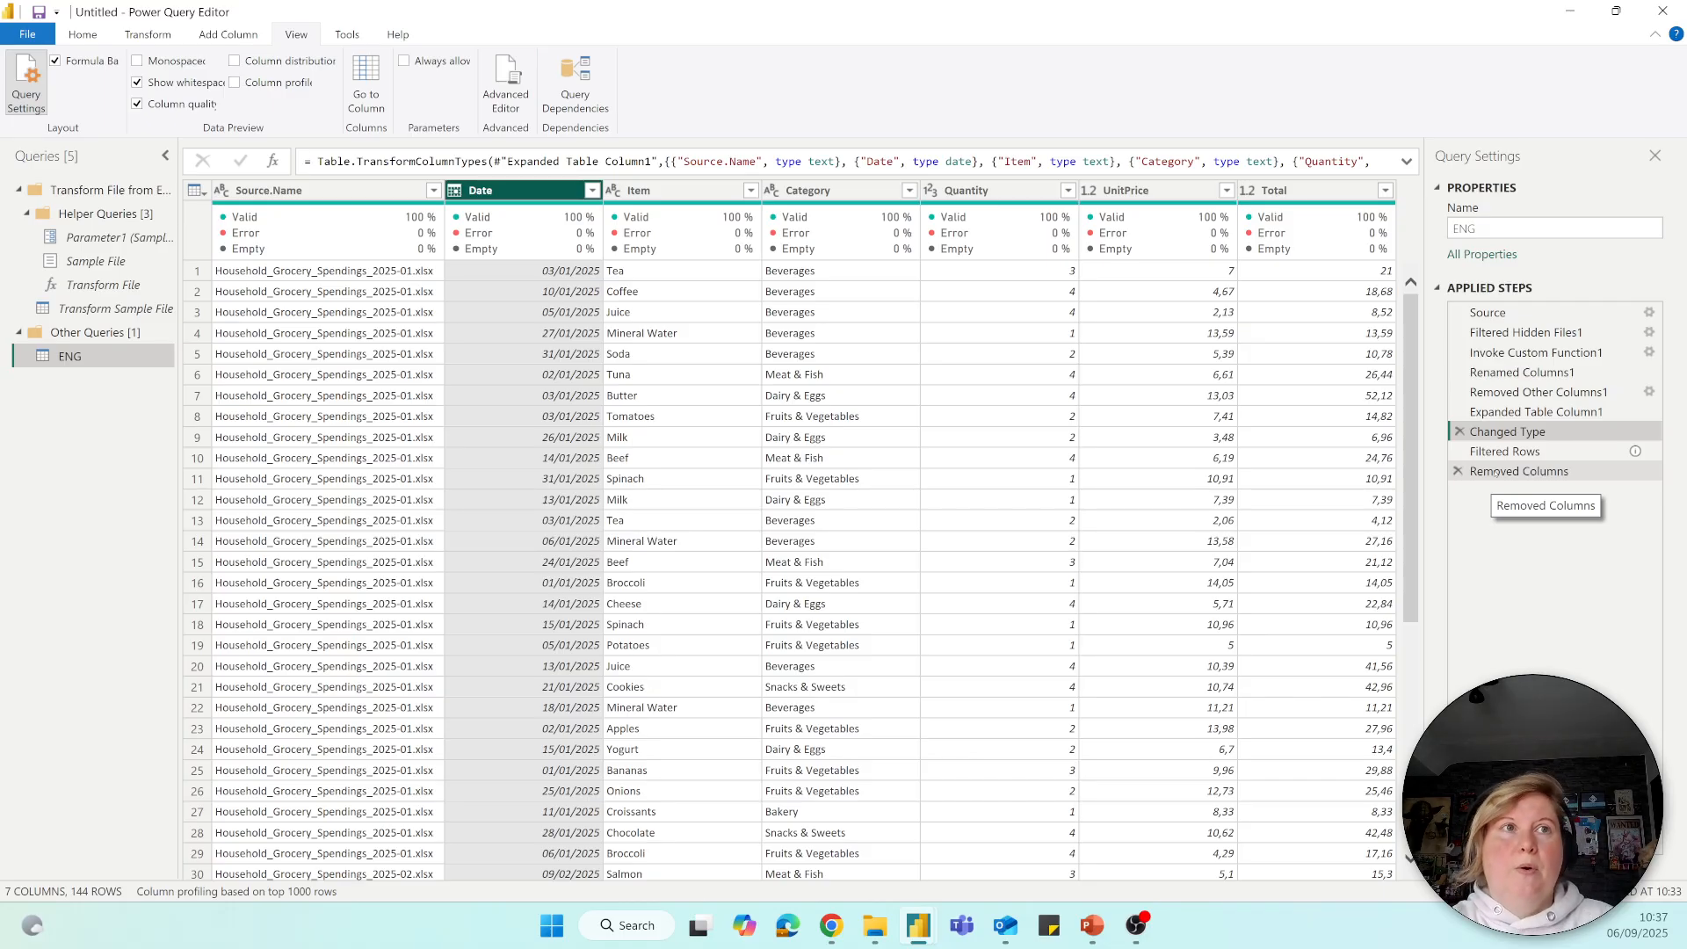
click(1494, 472)
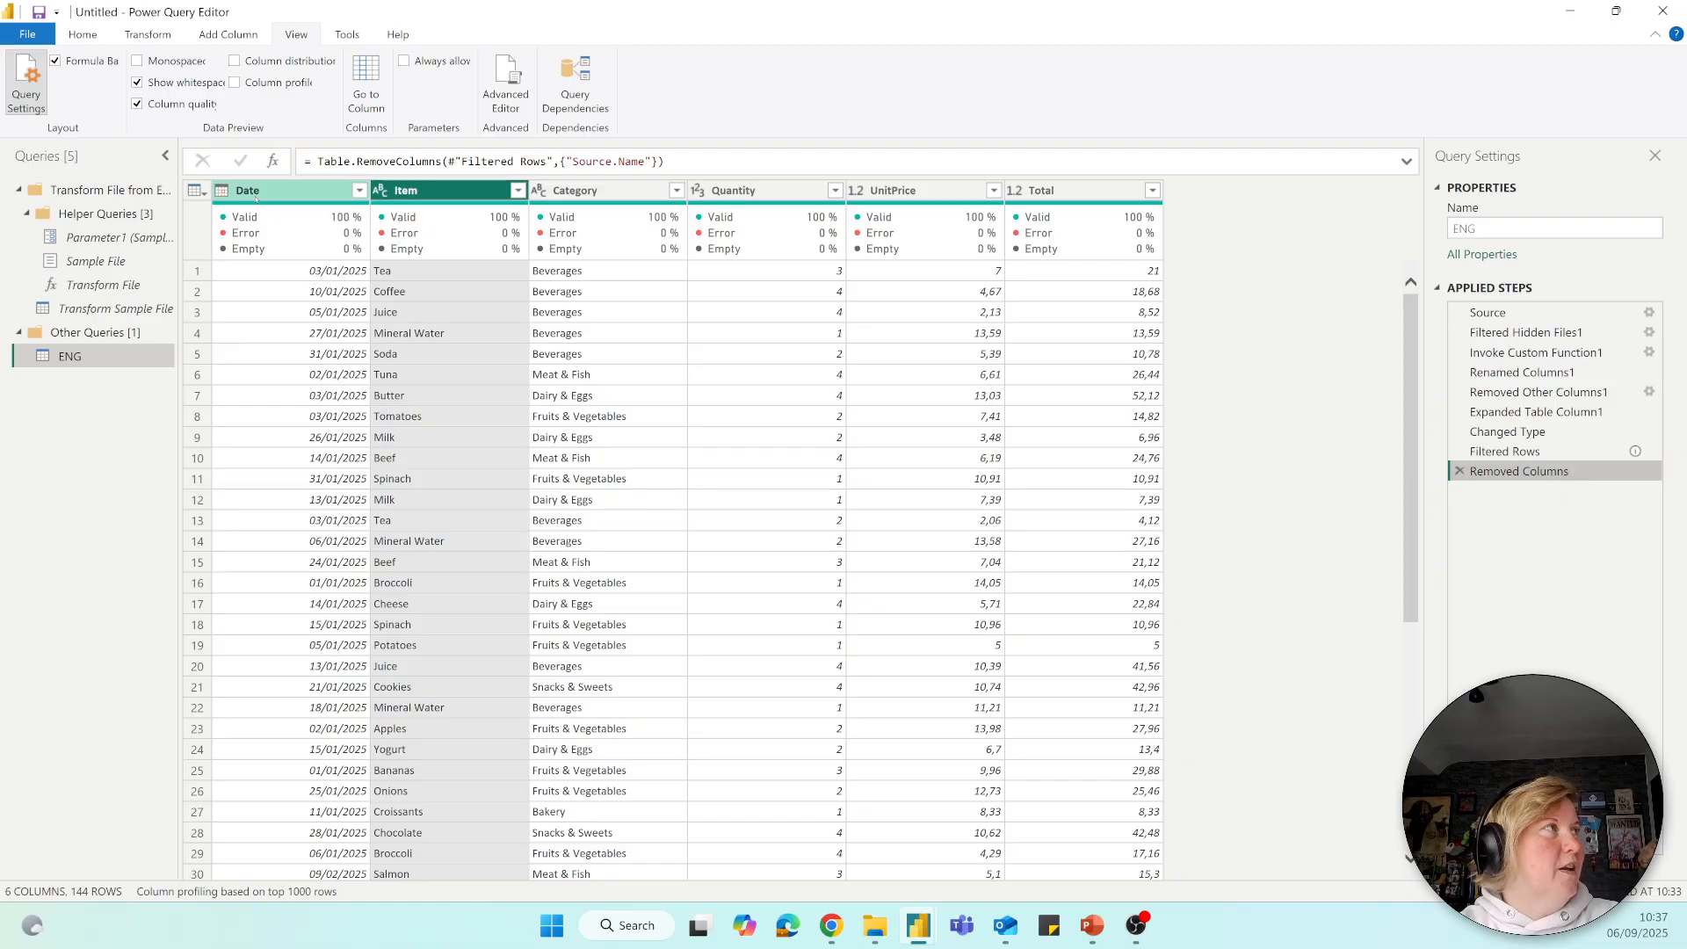
Examine the data type of each column from Date to Total, including the type options available for Total.
click(256, 192)
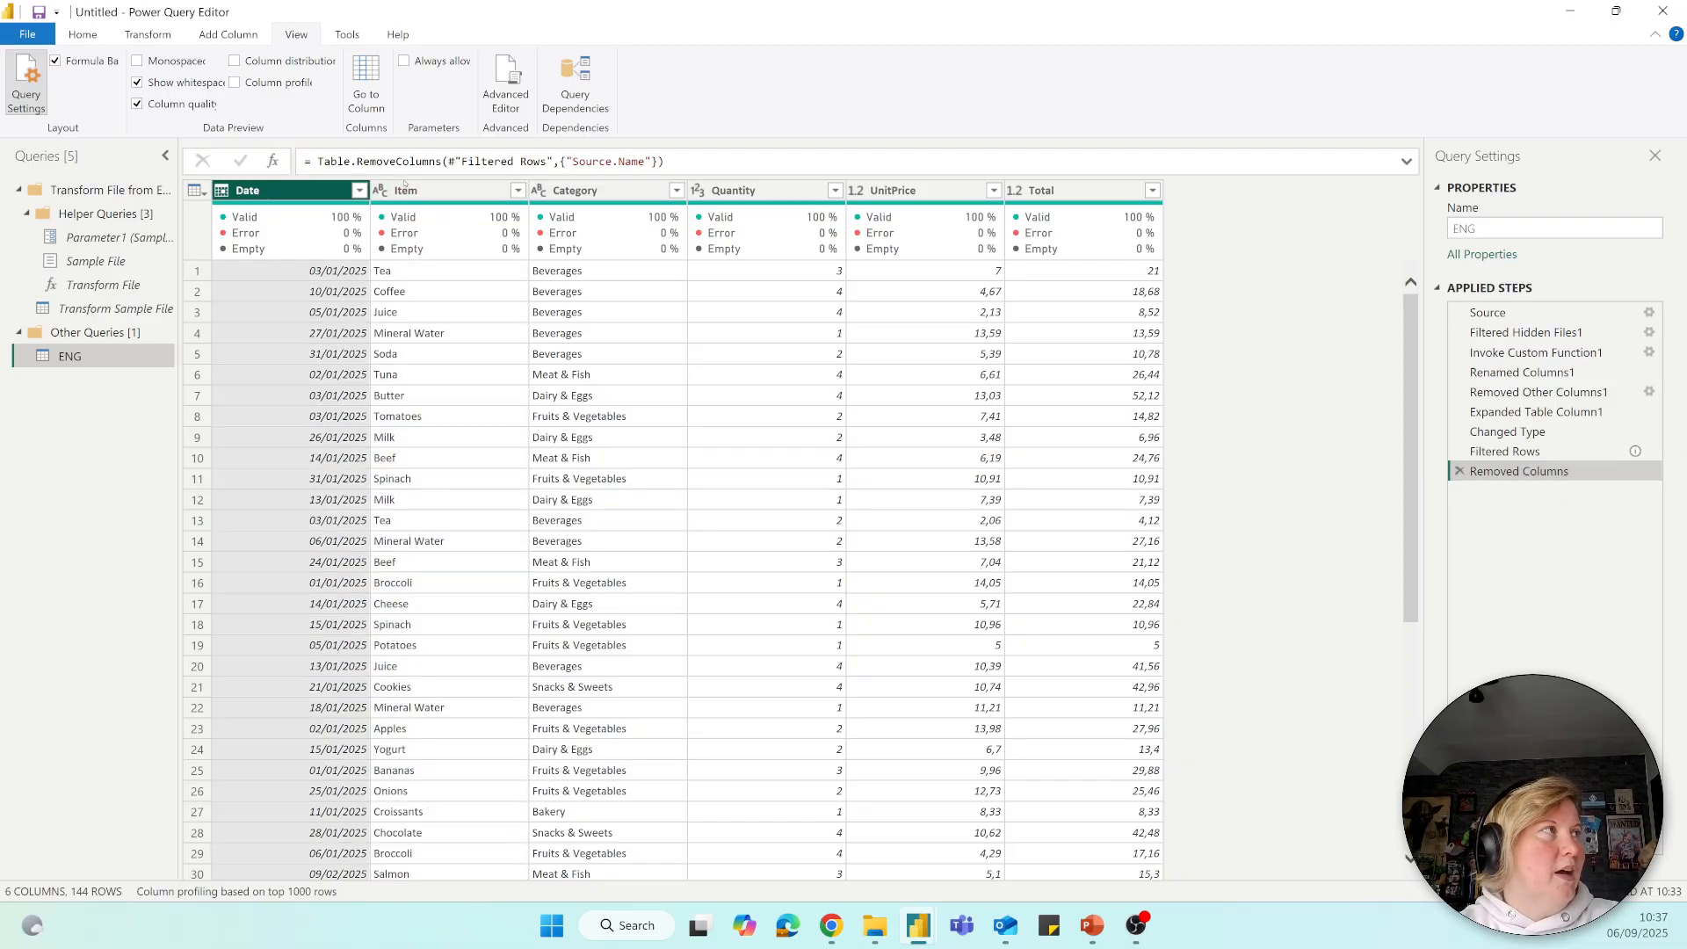
click(407, 193)
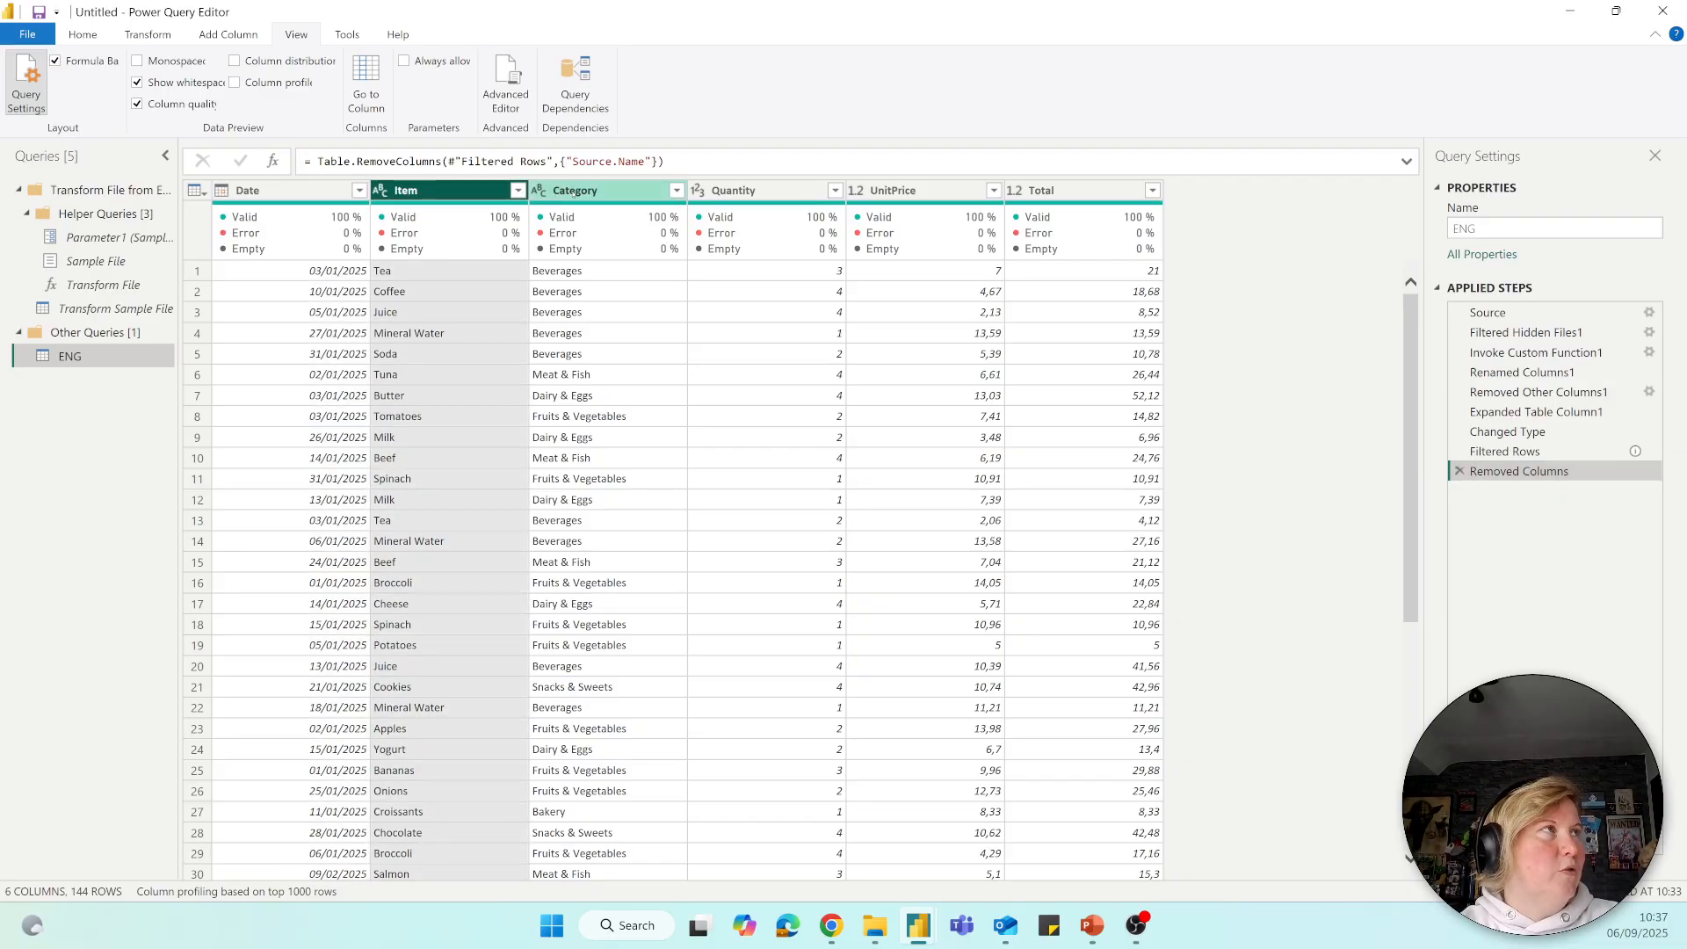
click(576, 191)
click(759, 191)
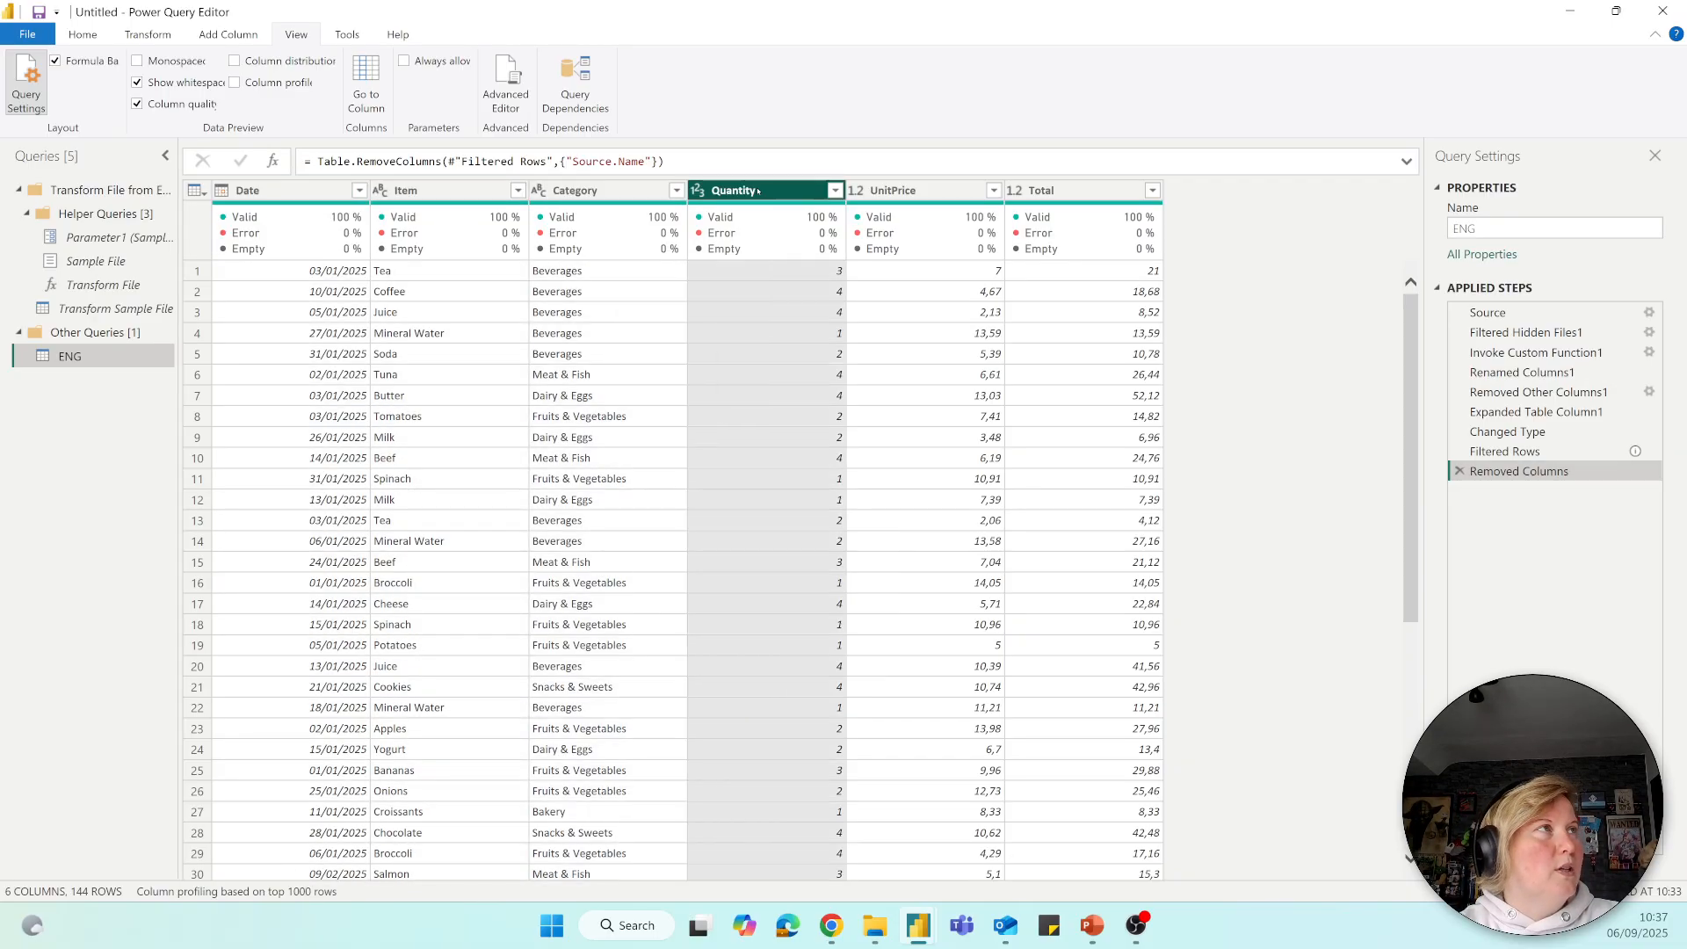
click(914, 191)
click(1043, 191)
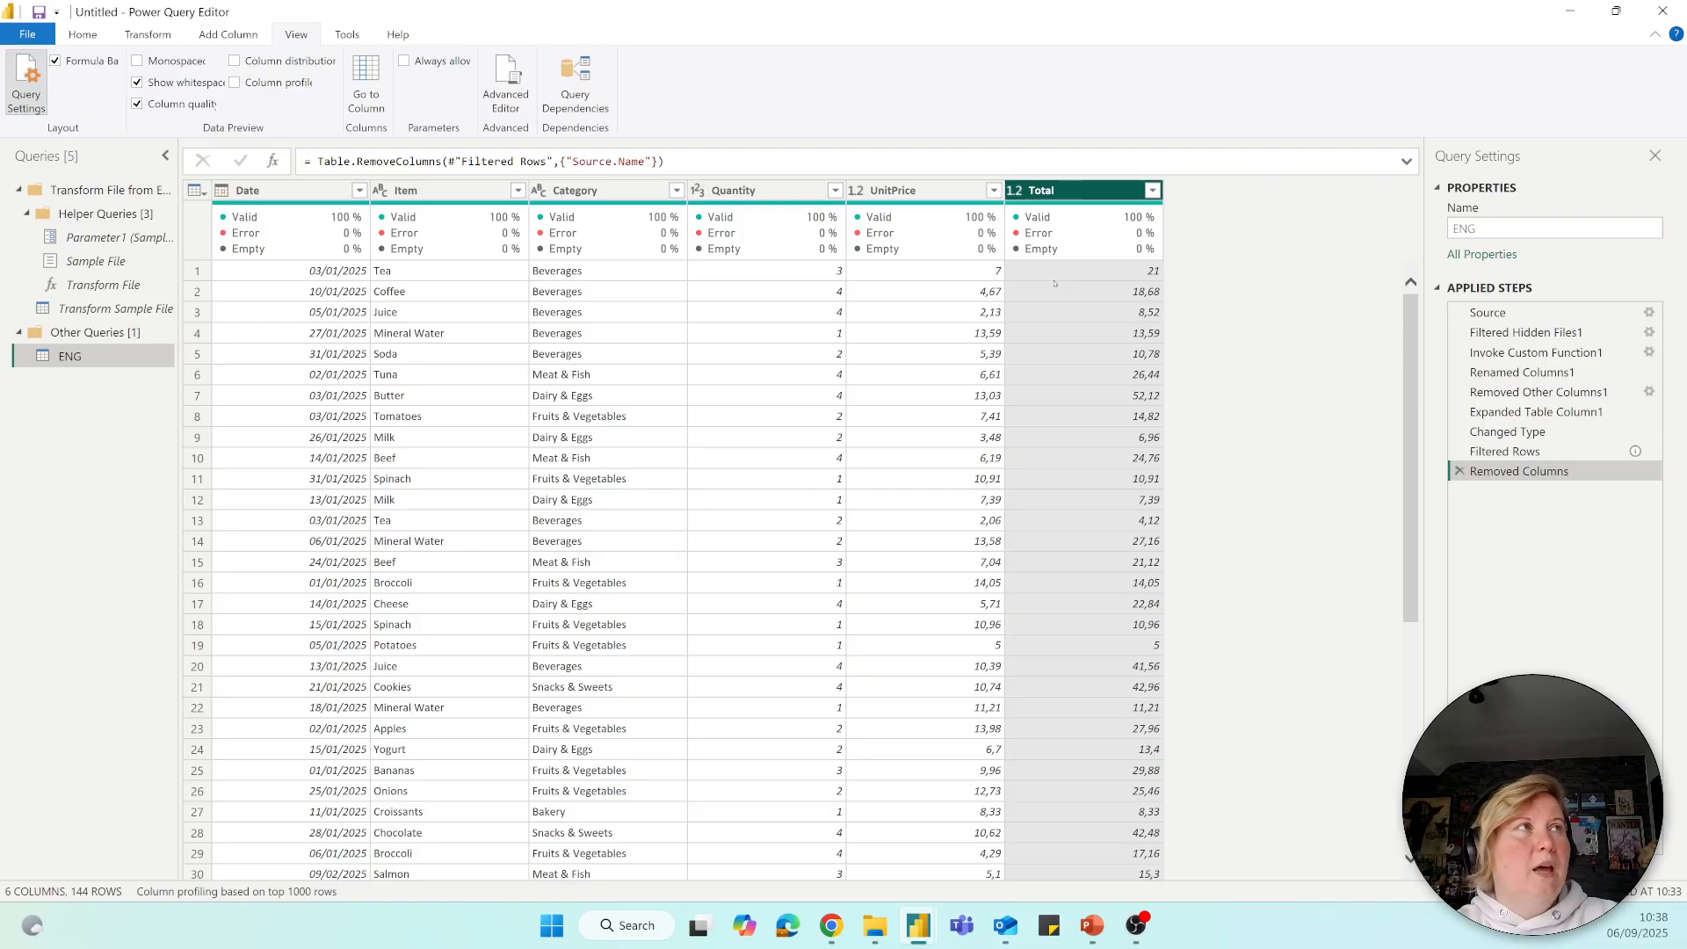
click(1012, 191)
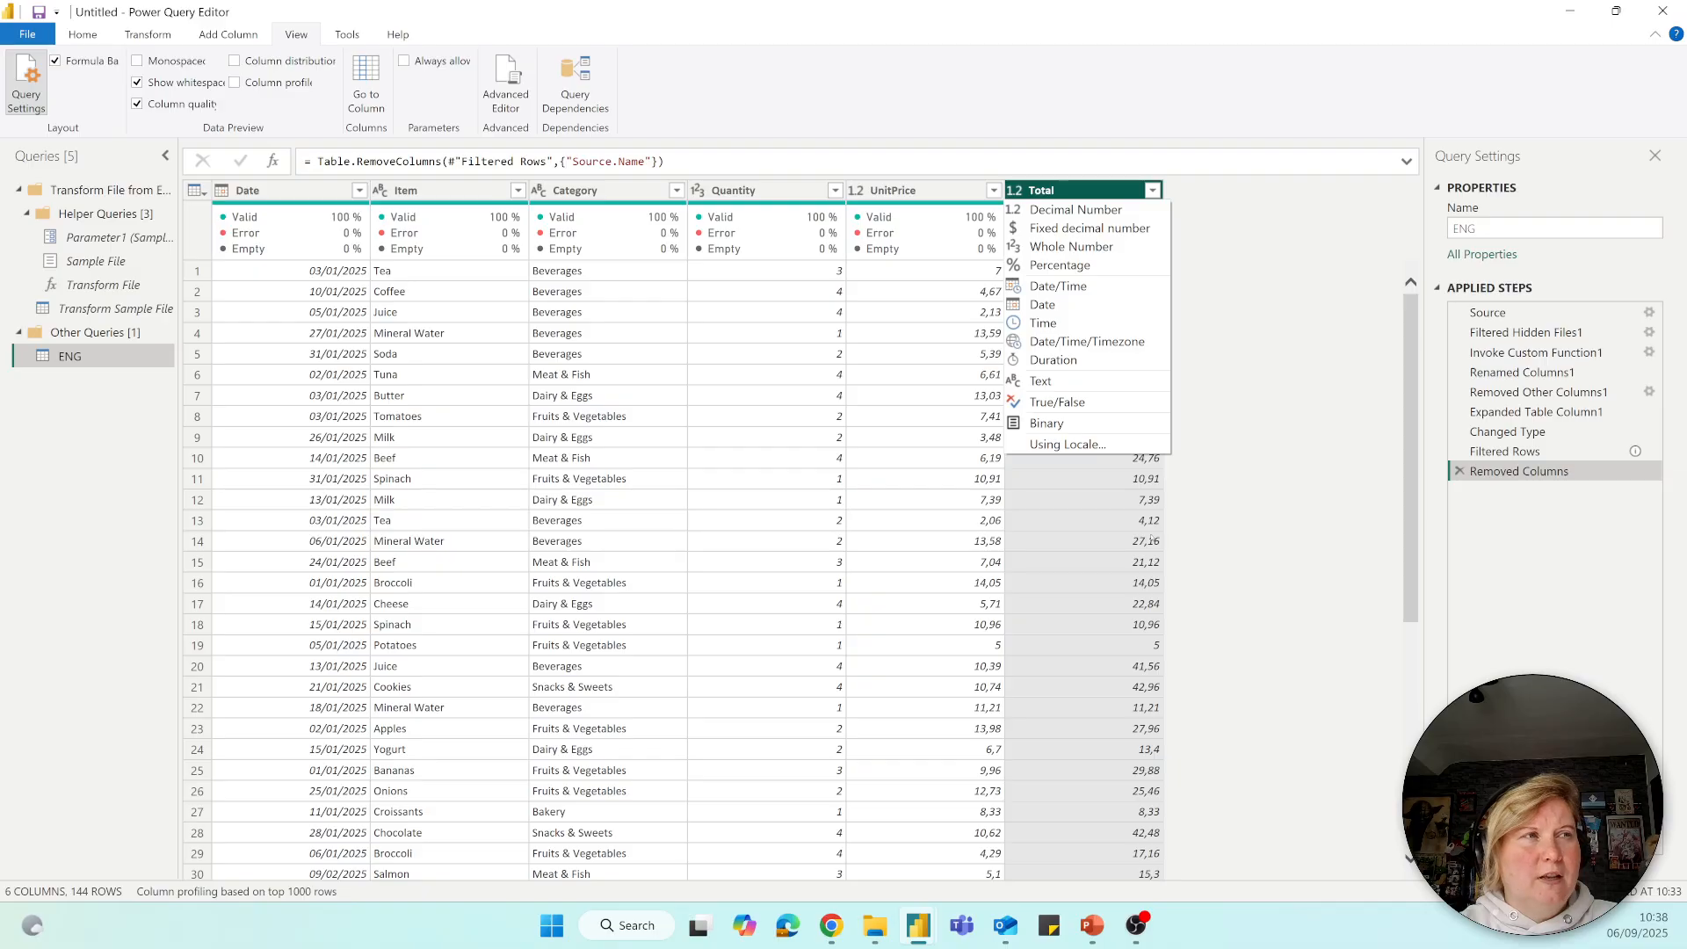
click(1210, 502)
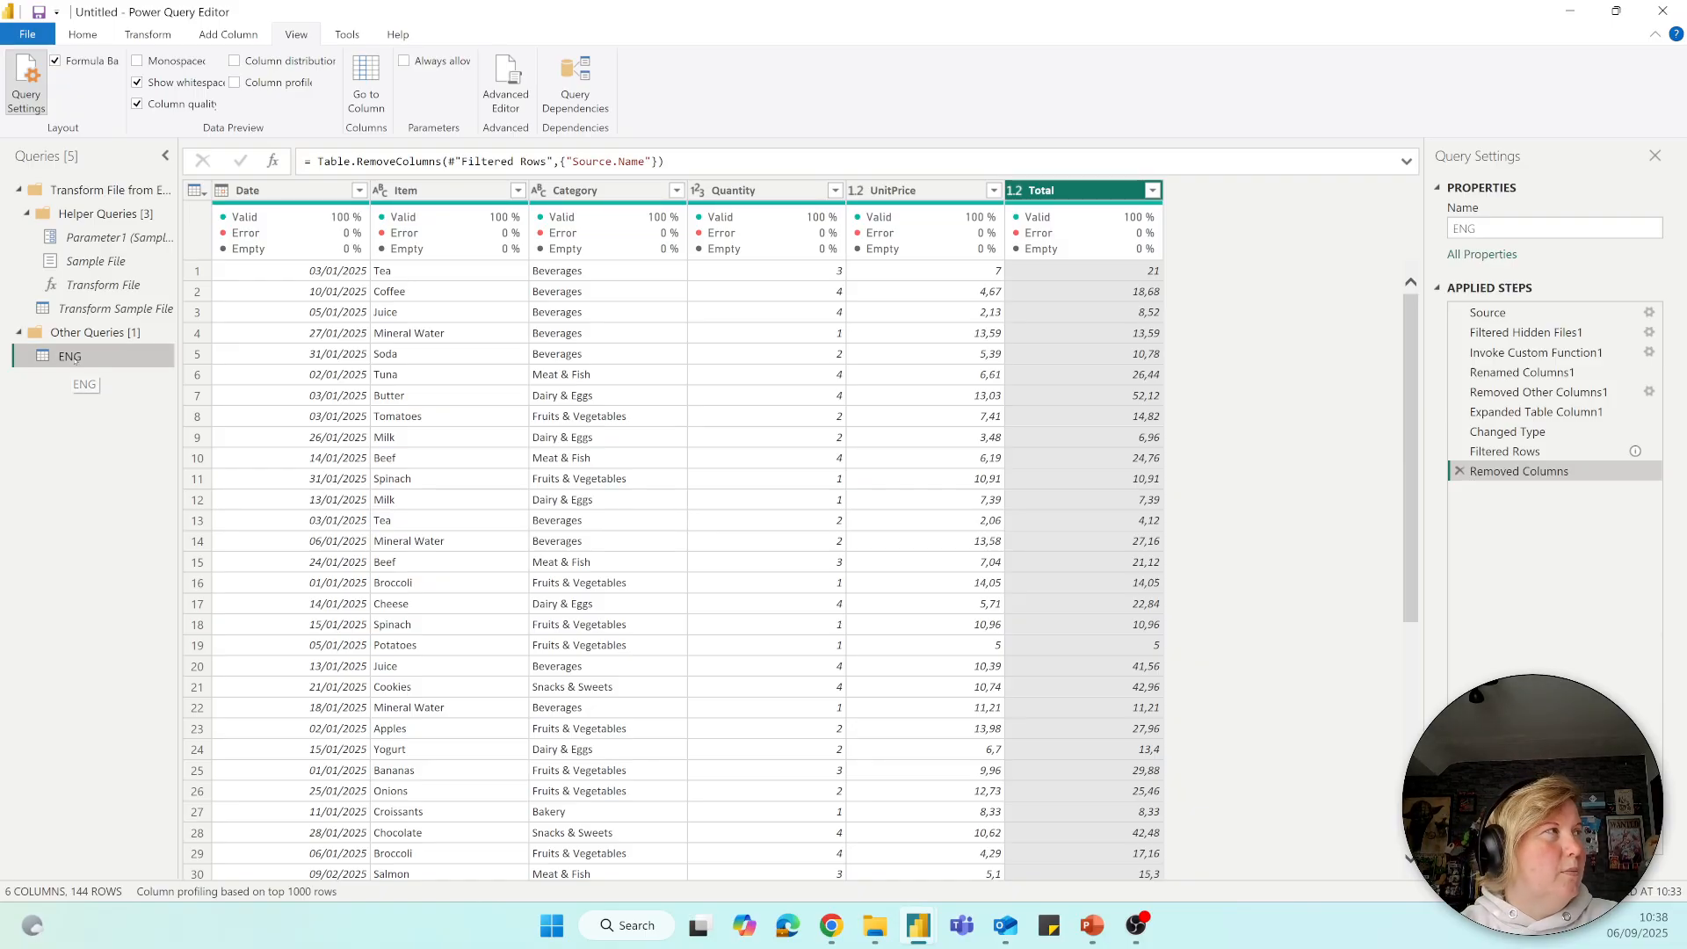
Rename the ENG query as Spending.
double_click(75, 358)
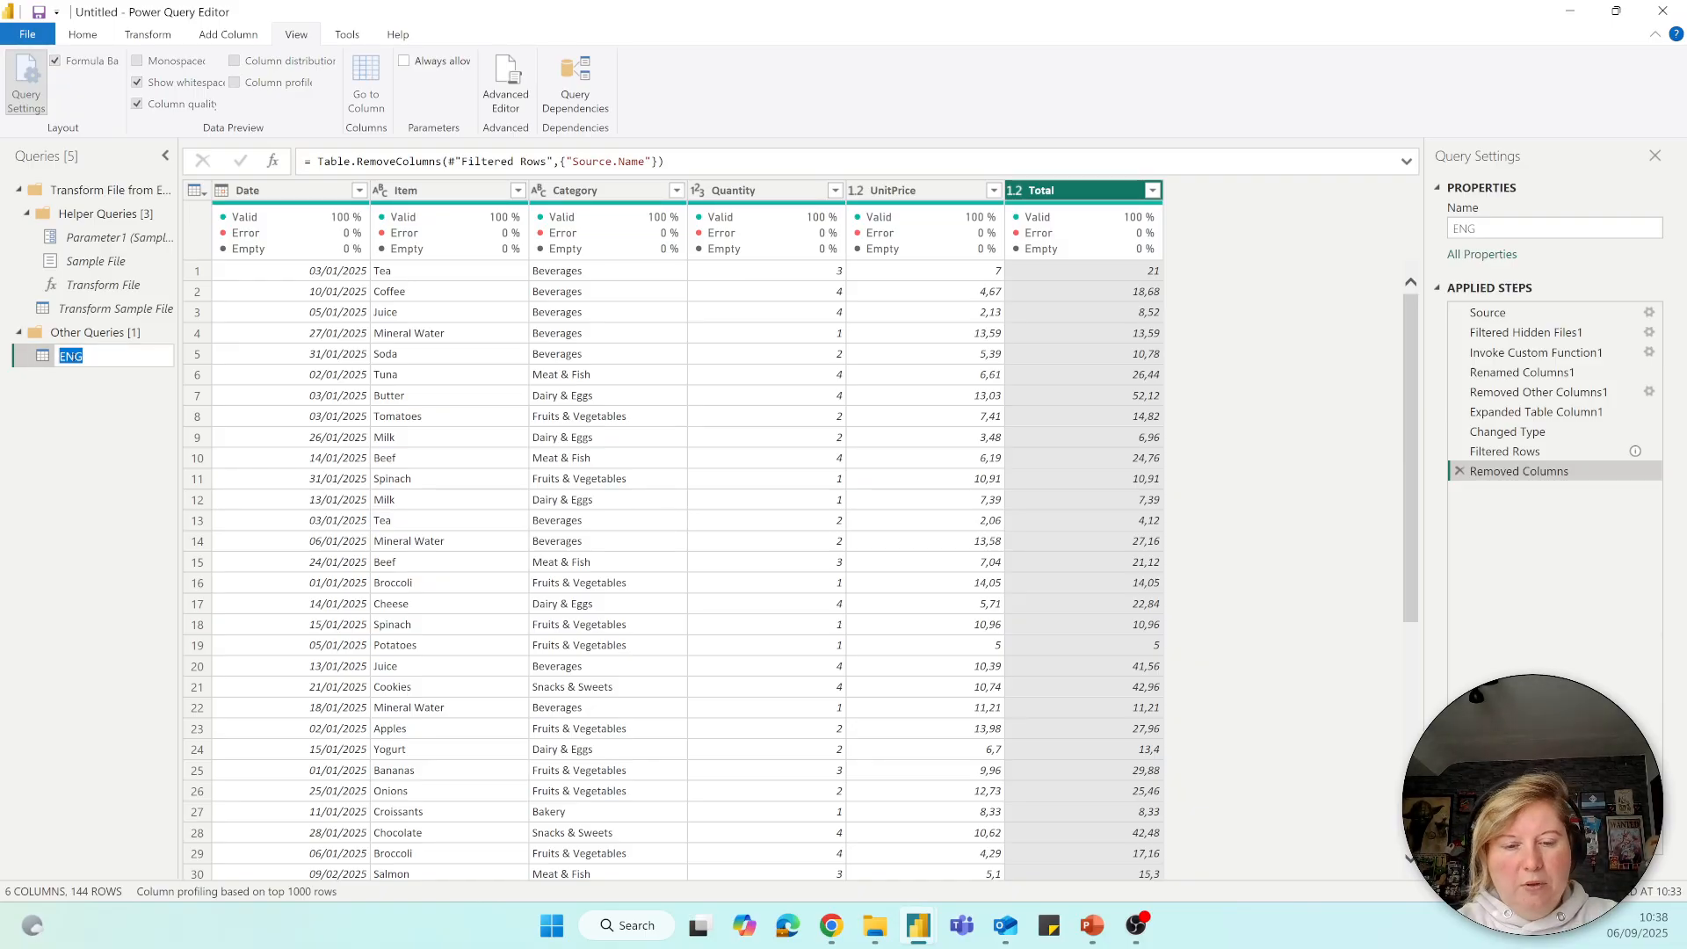
text(Spending)
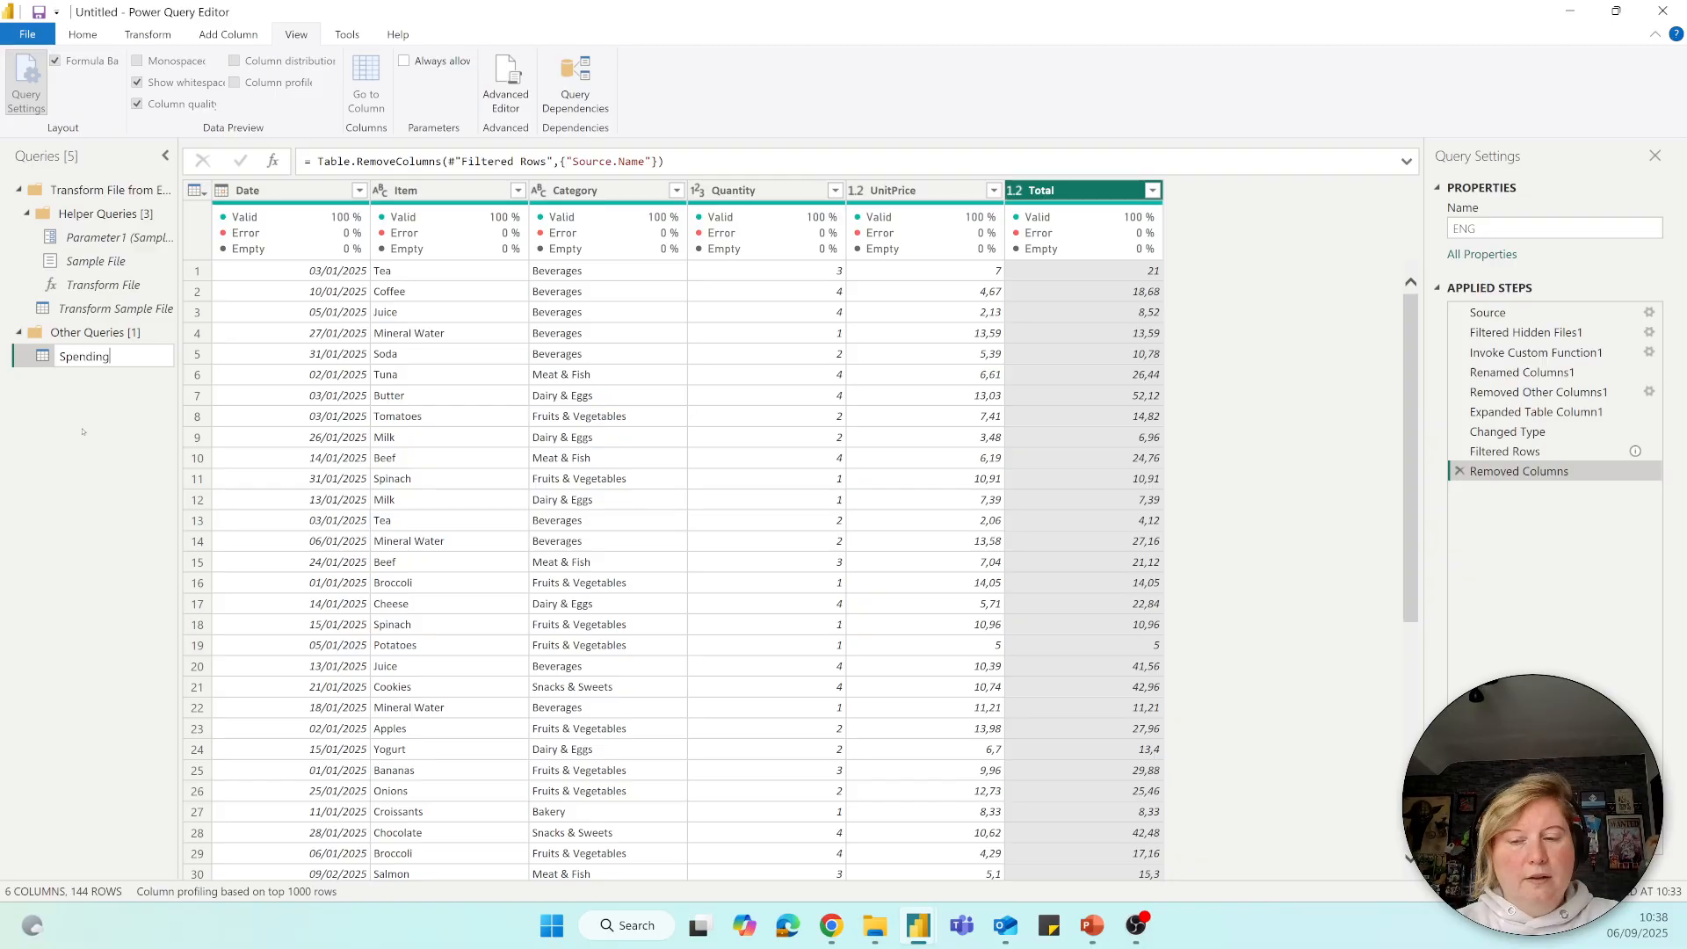
key(Return)
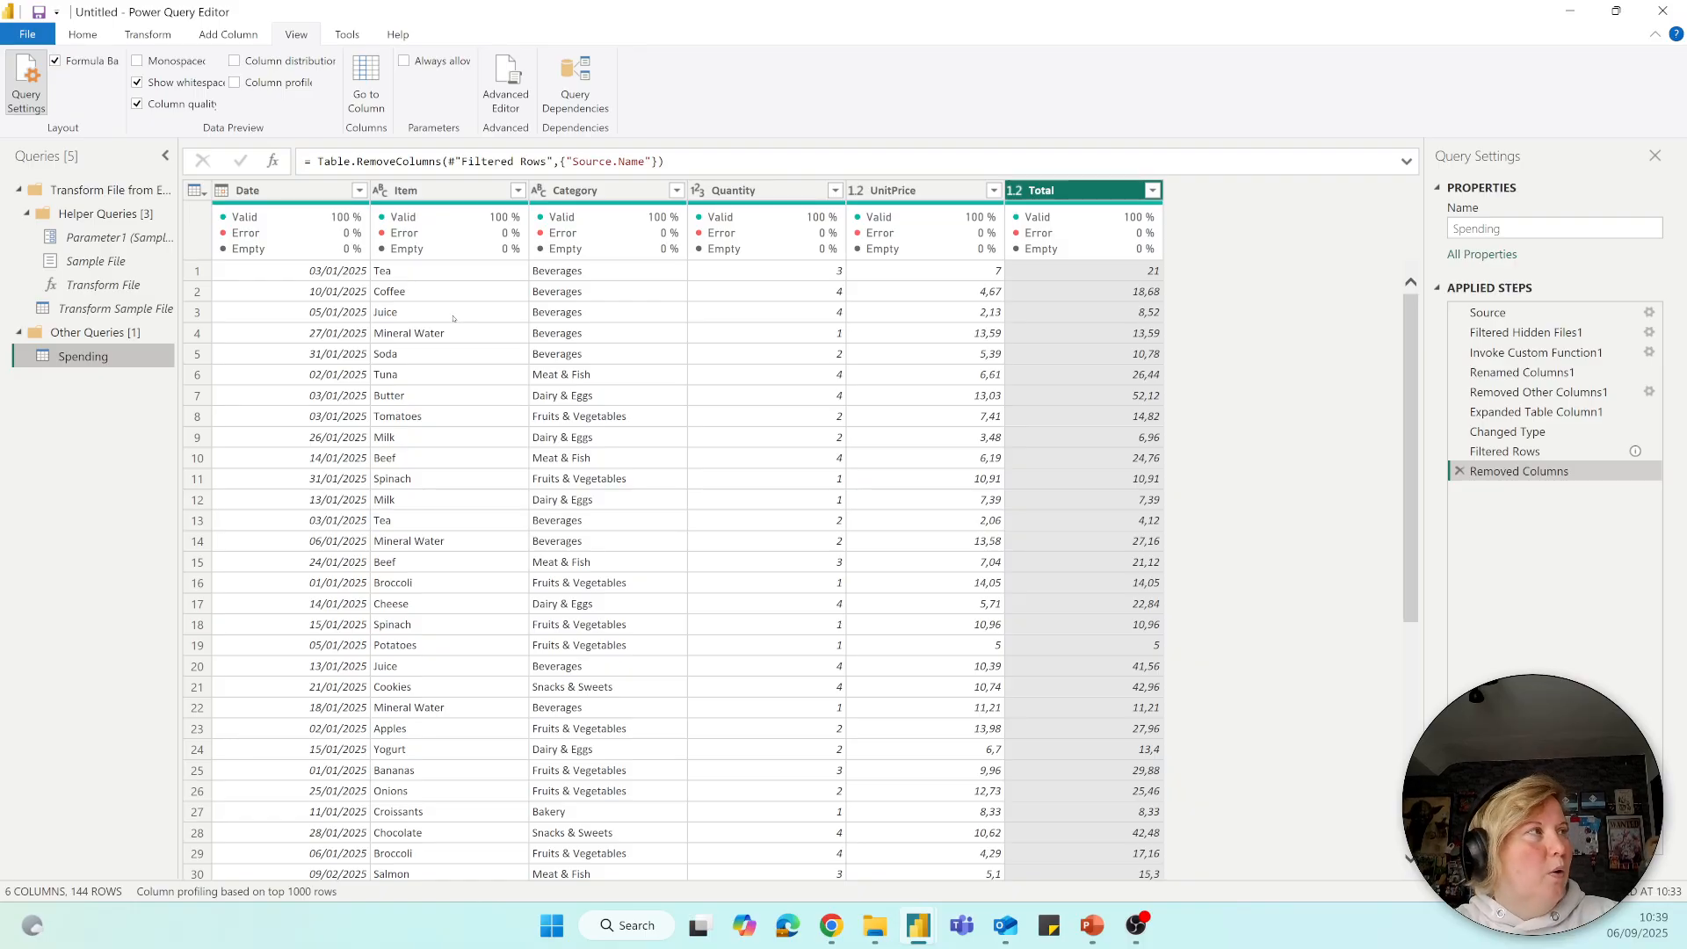
Close the query editor applying the changes, and expand the Spending table's fields in the report's data list.
click(84, 35)
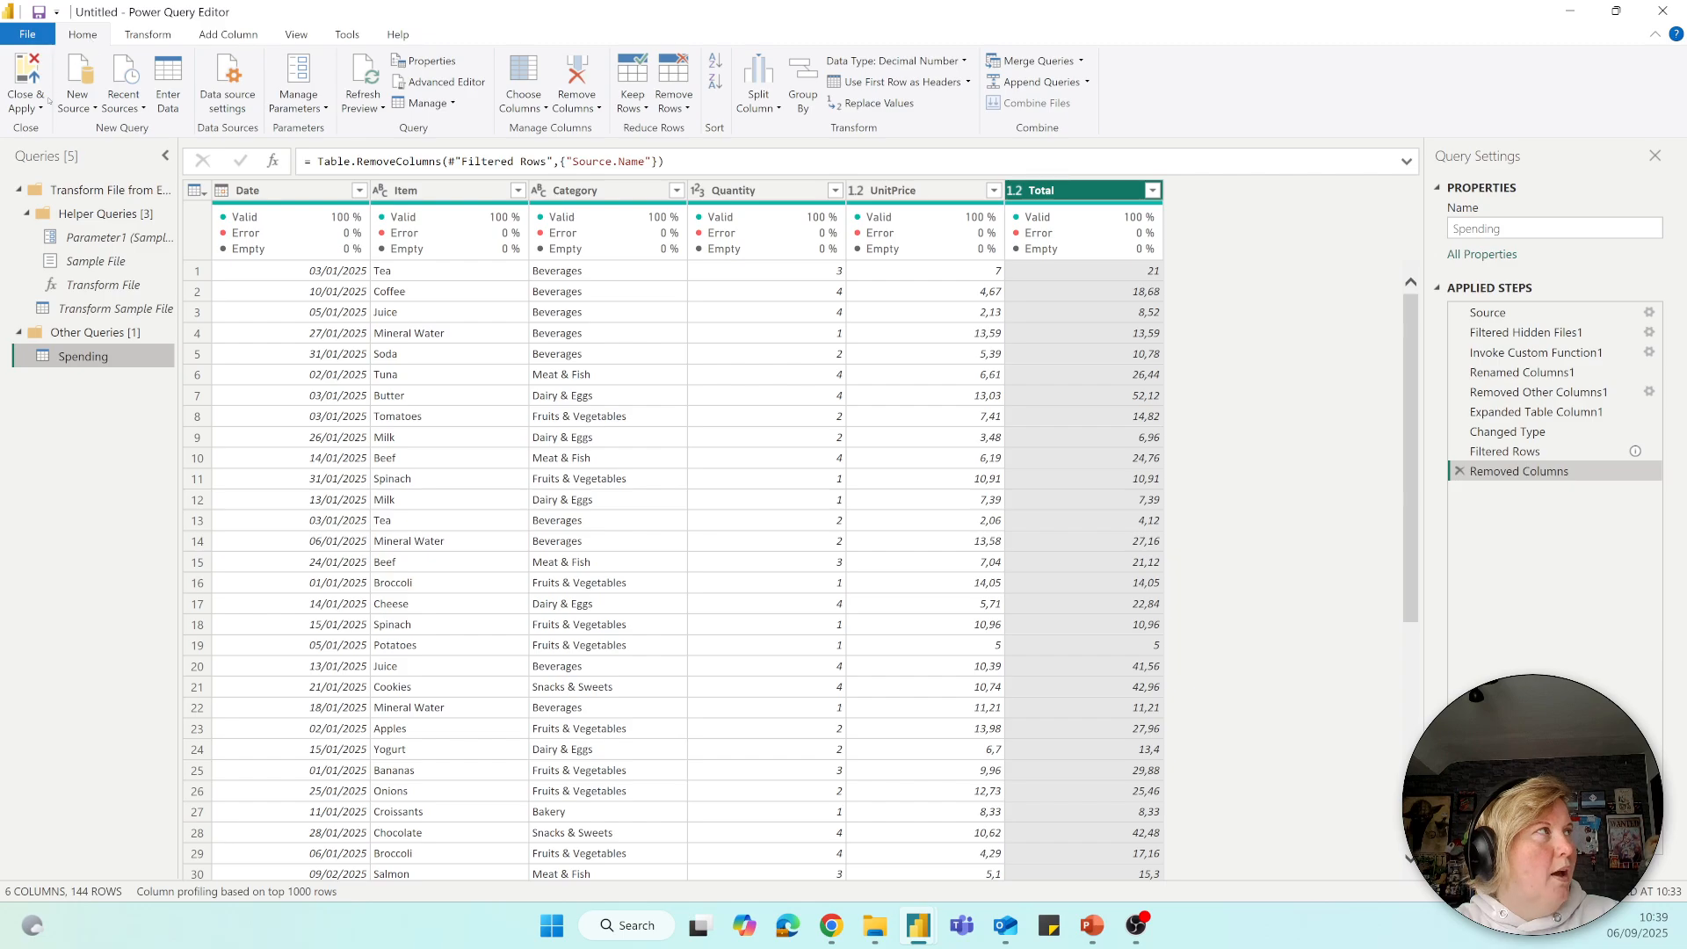
click(29, 75)
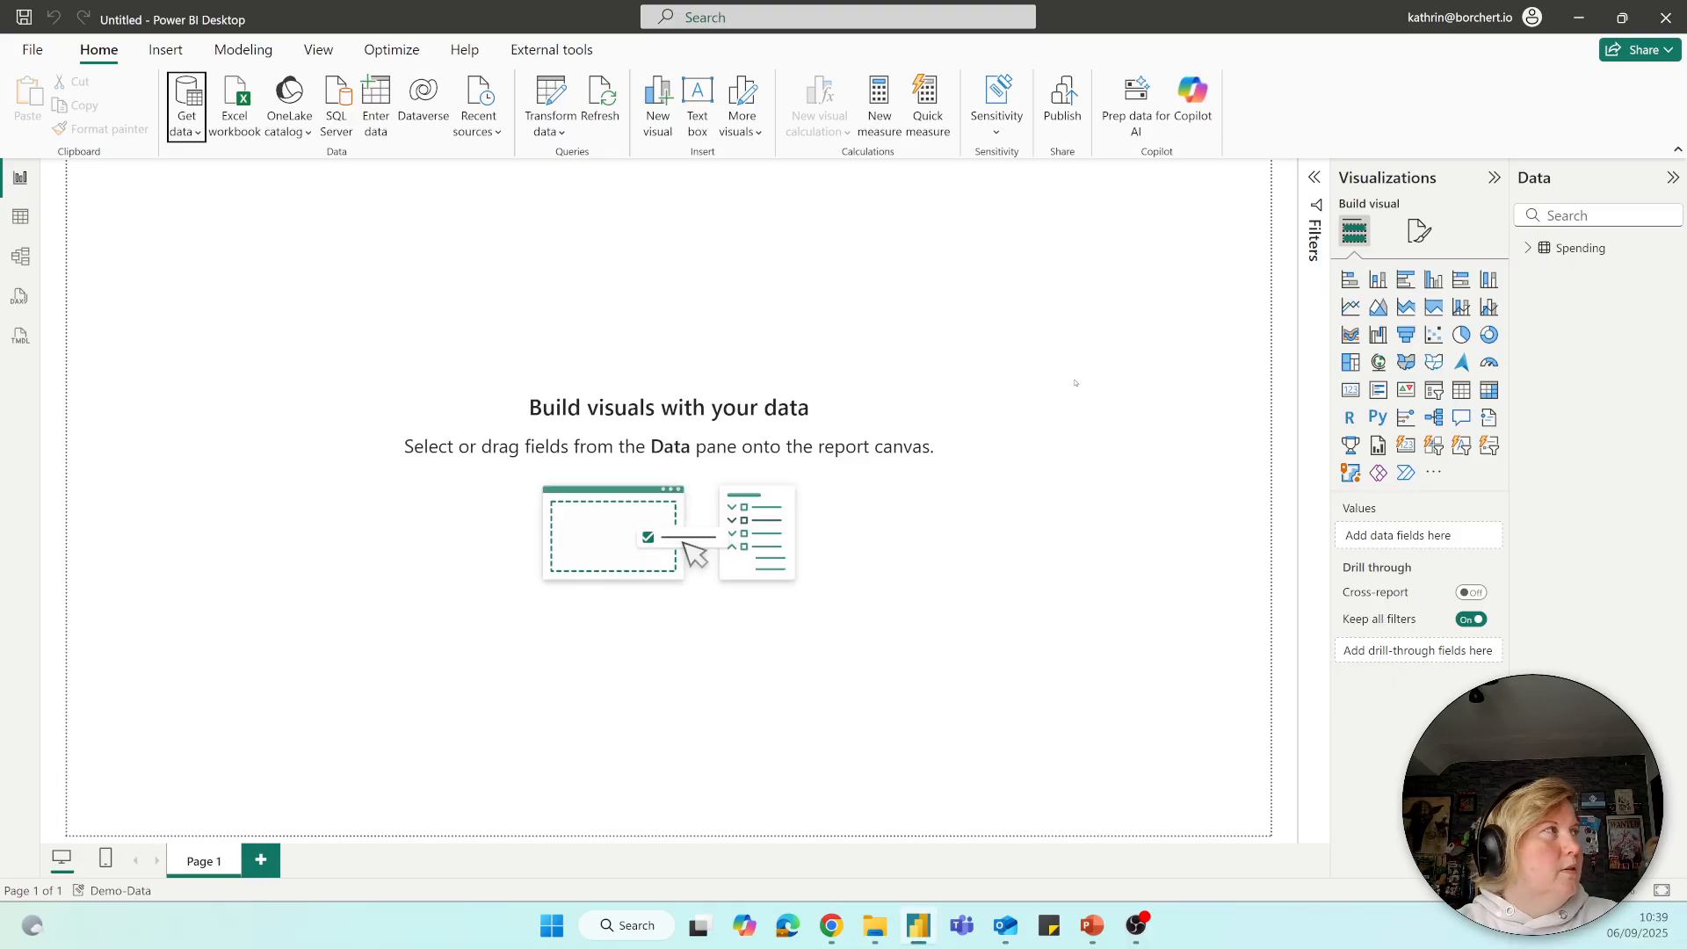
click(1529, 253)
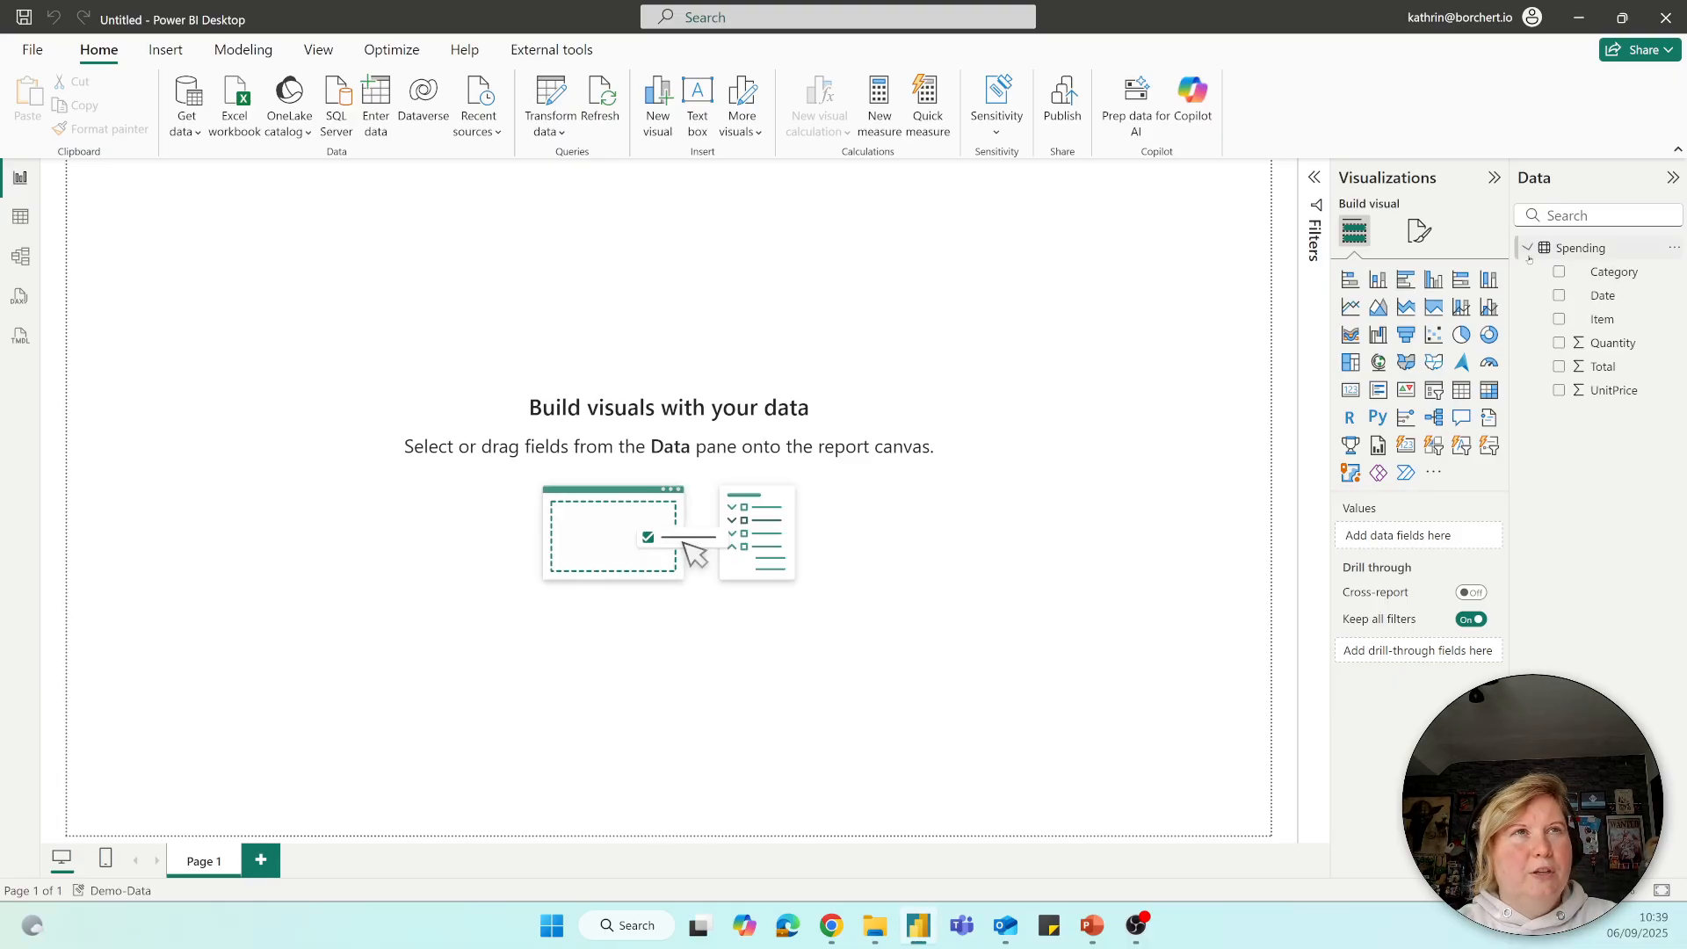